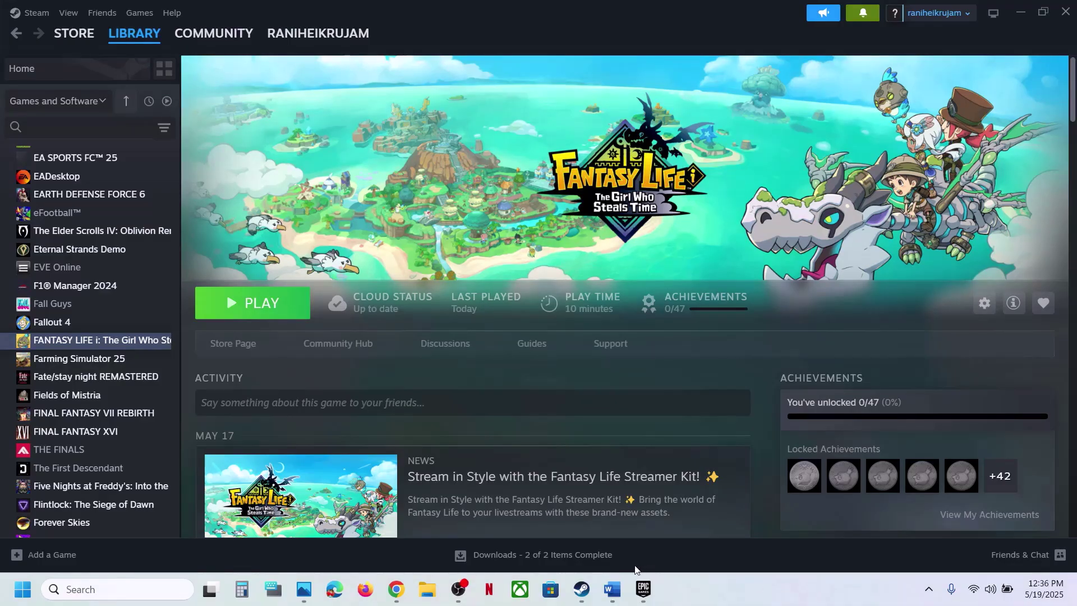
# Highlight the Step 1 heading in the troubleshooting document, then return to Steam.
pyautogui.click(612, 589)
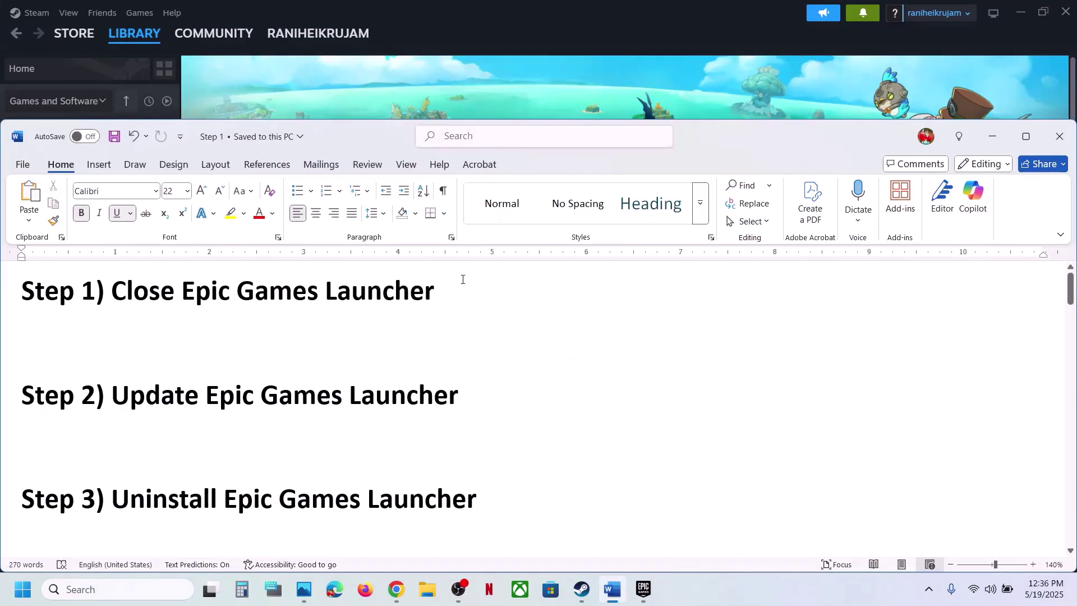
pyautogui.moveTo(167, 285); pyautogui.dragTo(435, 291)
pyautogui.click(430, 93)
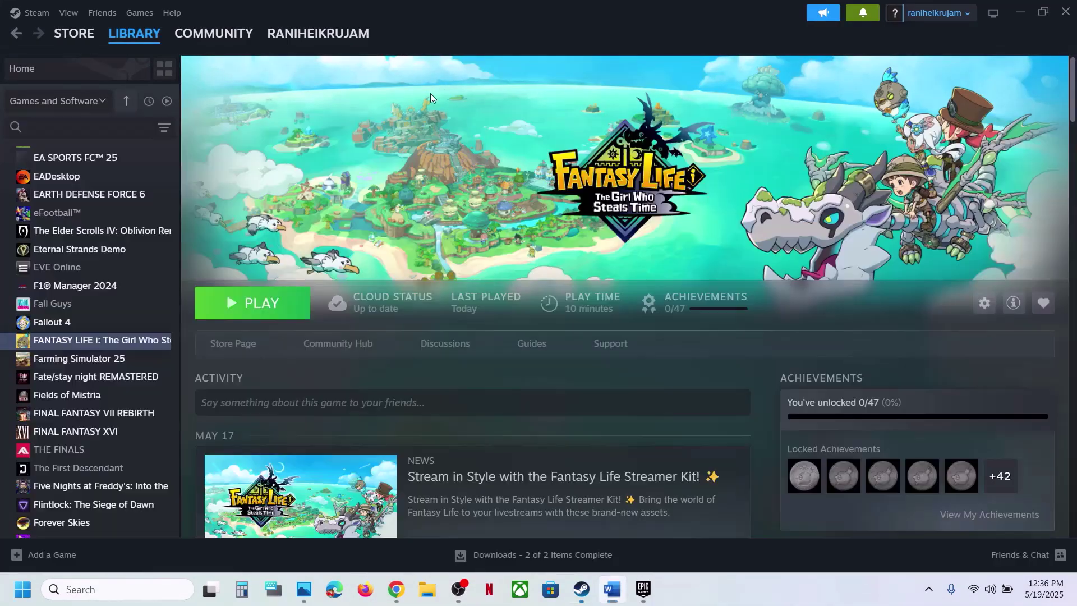
# Exit the Epic Games Launcher completely from its system tray icon.
pyautogui.click(929, 590)
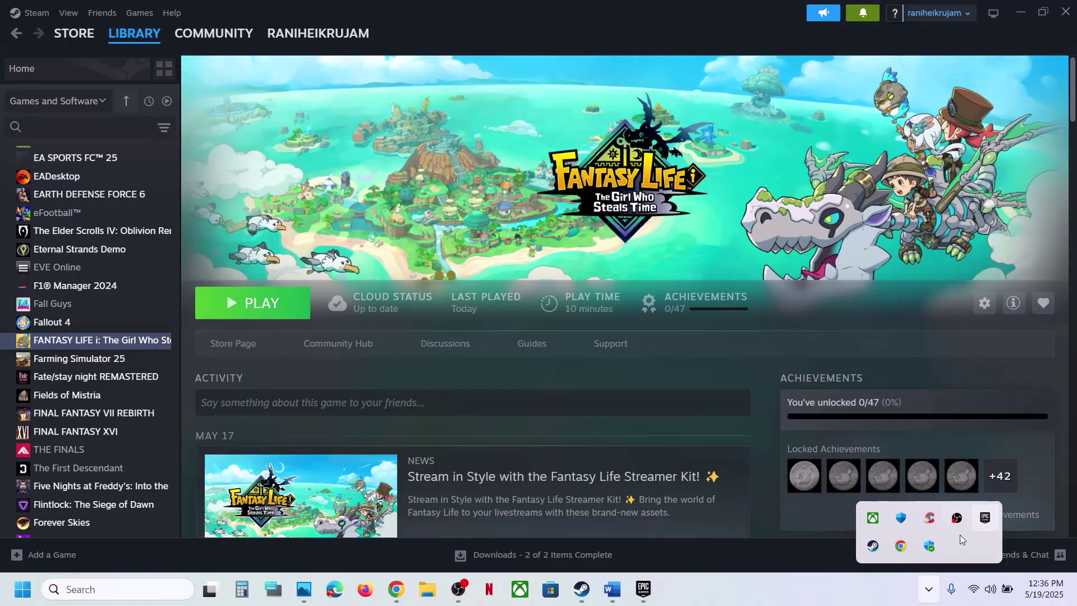
pyautogui.rightClick(985, 518)
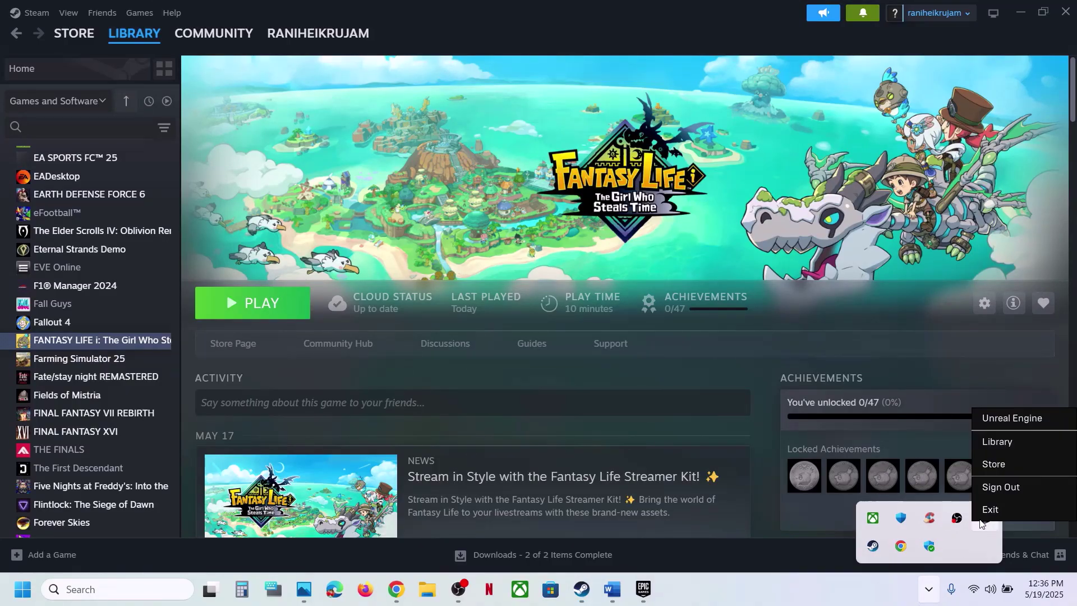
pyautogui.click(1023, 515)
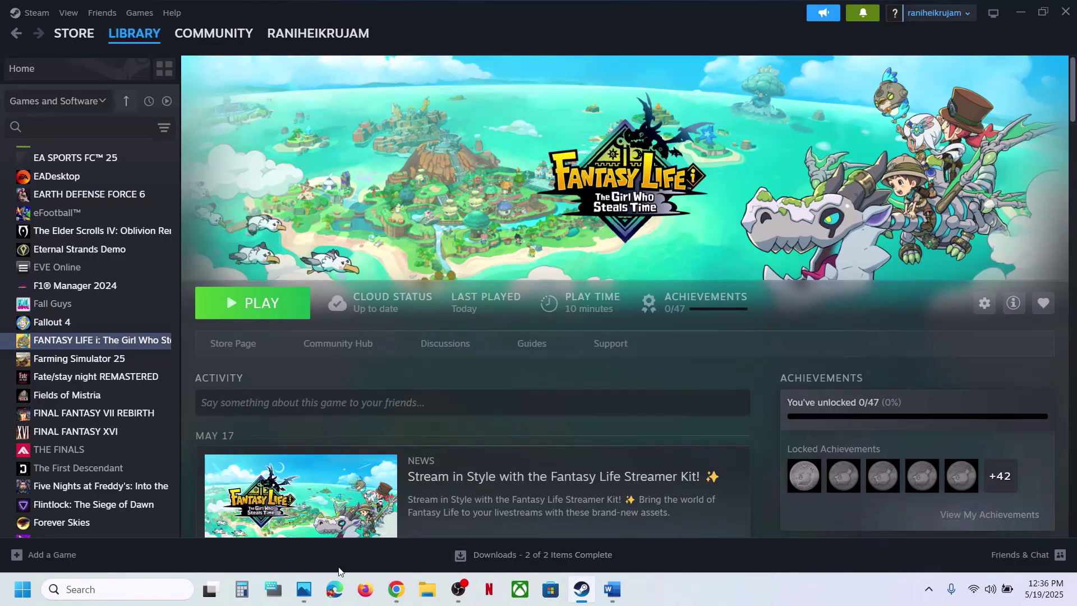
# Scan Task Manager's Processes list for leftovers, checking WidgetService.exe, then close Task Manager.
pyautogui.rightClick(31, 593)
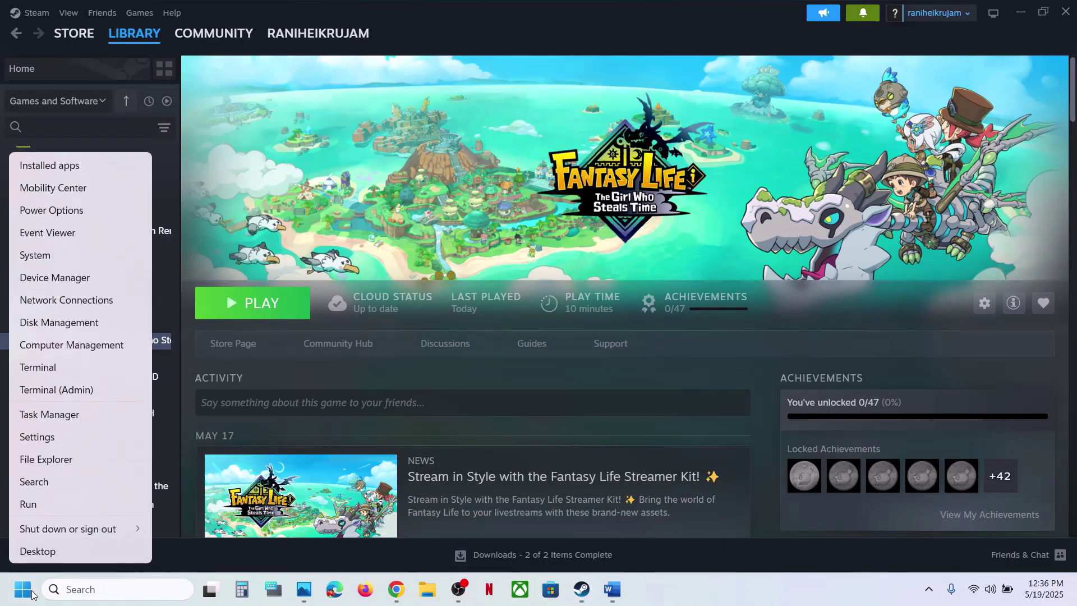
pyautogui.click(62, 412)
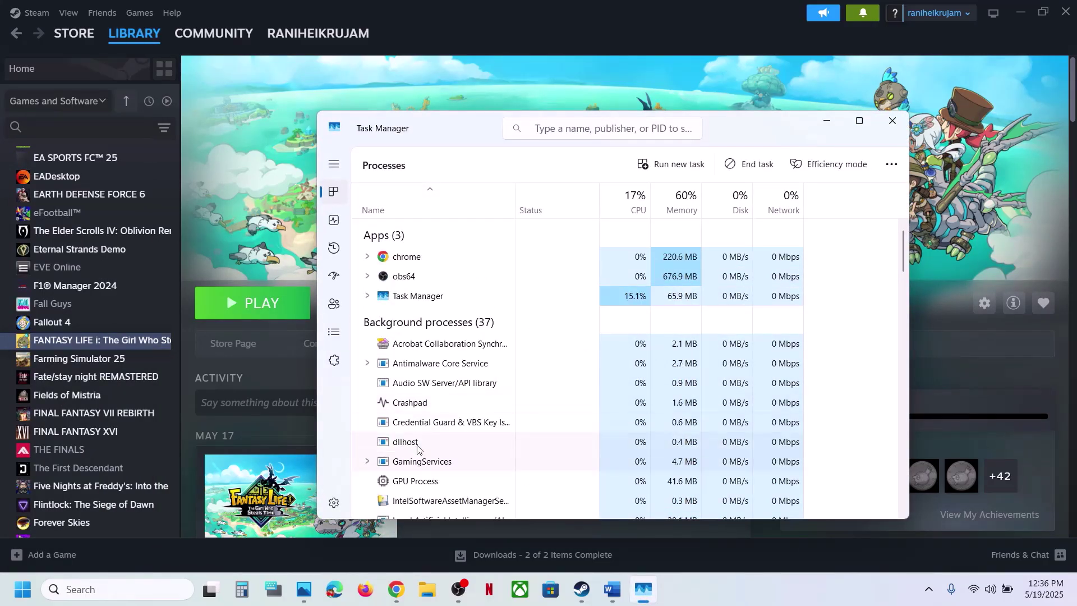
pyautogui.scroll(-20, 417, 447)
pyautogui.scroll(-1, 417, 447)
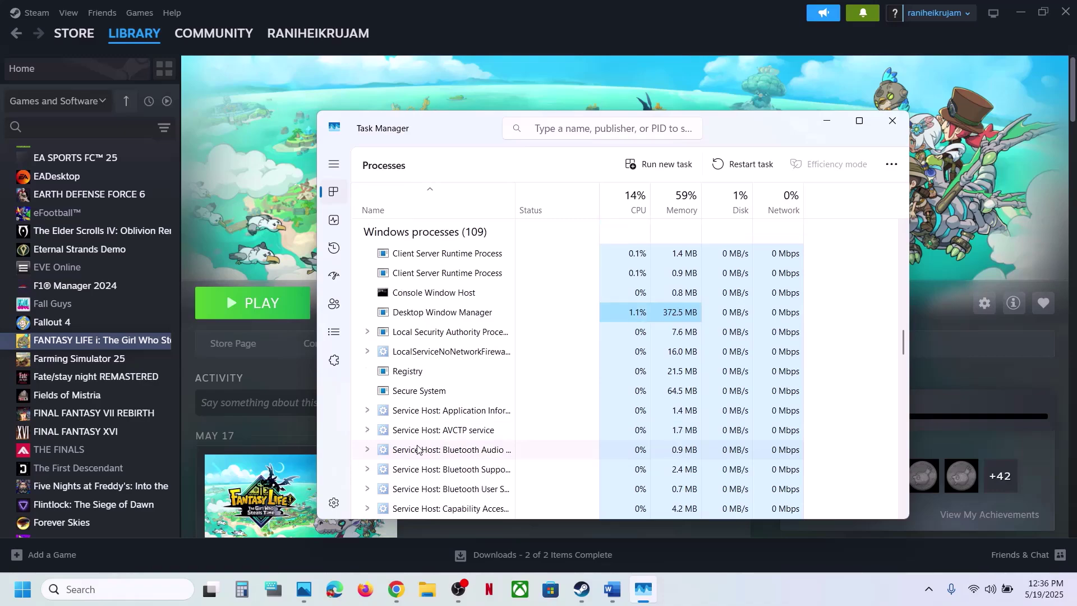
pyautogui.scroll(15, 436, 449)
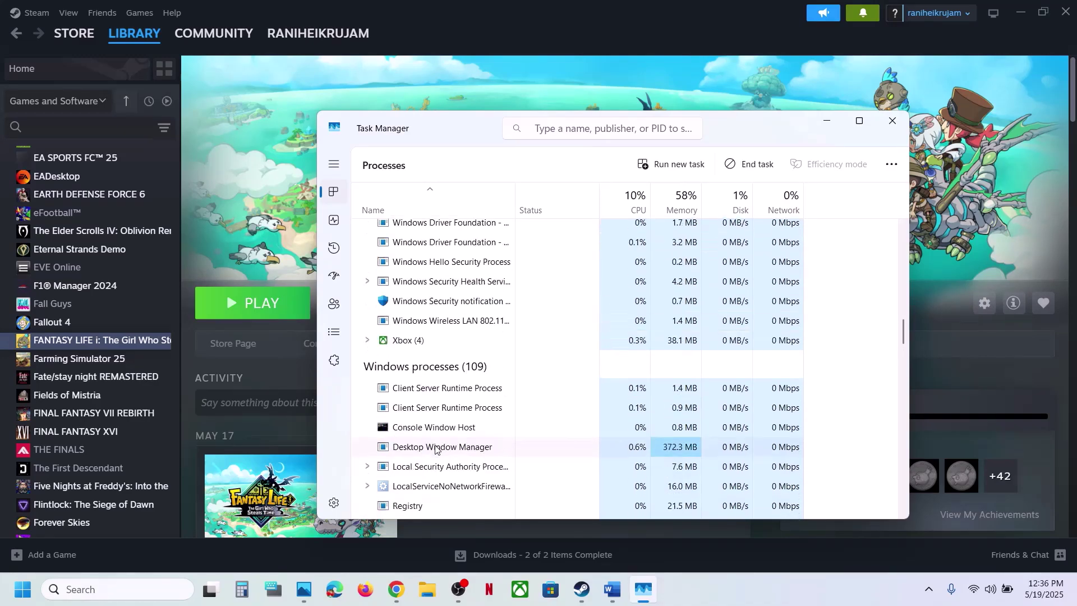
pyautogui.scroll(-9, 436, 449)
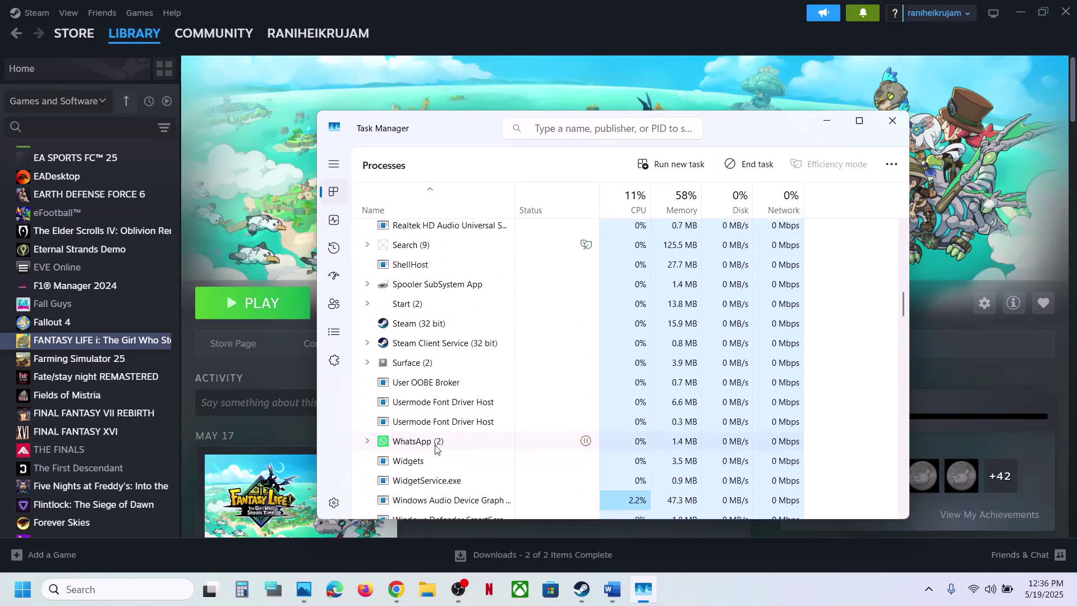
pyautogui.scroll(-3, 447, 418)
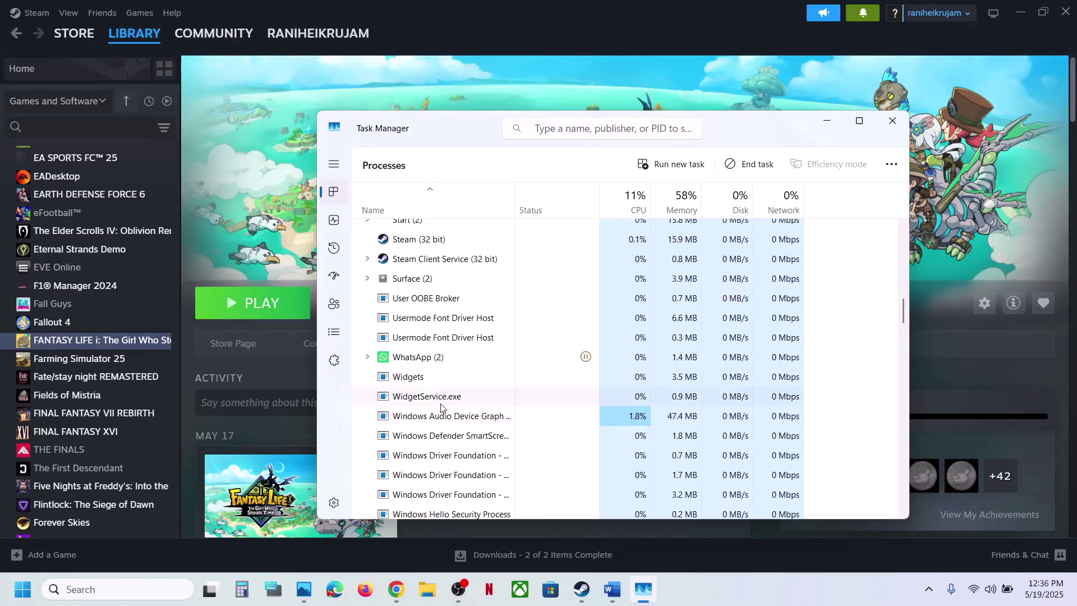
pyautogui.rightClick(441, 403)
pyautogui.press('Escape')
pyautogui.scroll(6, 464, 338)
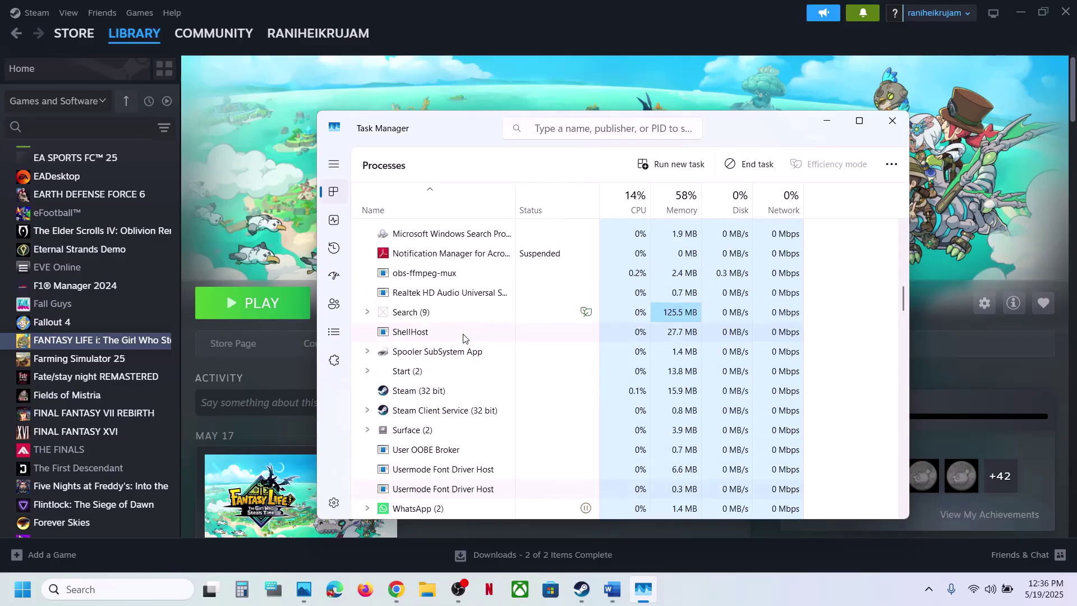
pyautogui.scroll(-2, 464, 337)
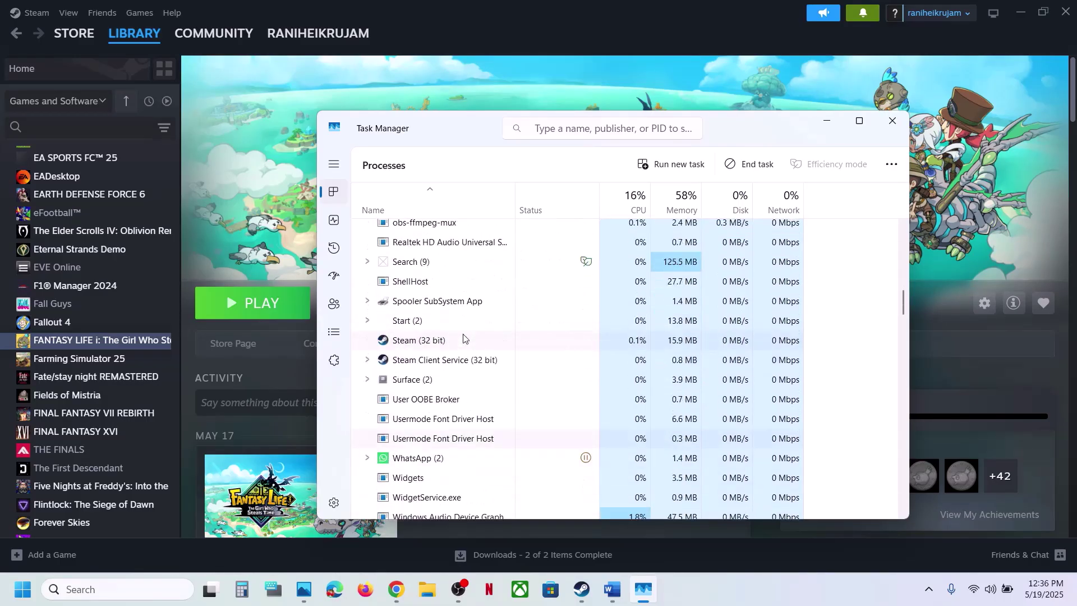
pyautogui.click(904, 118)
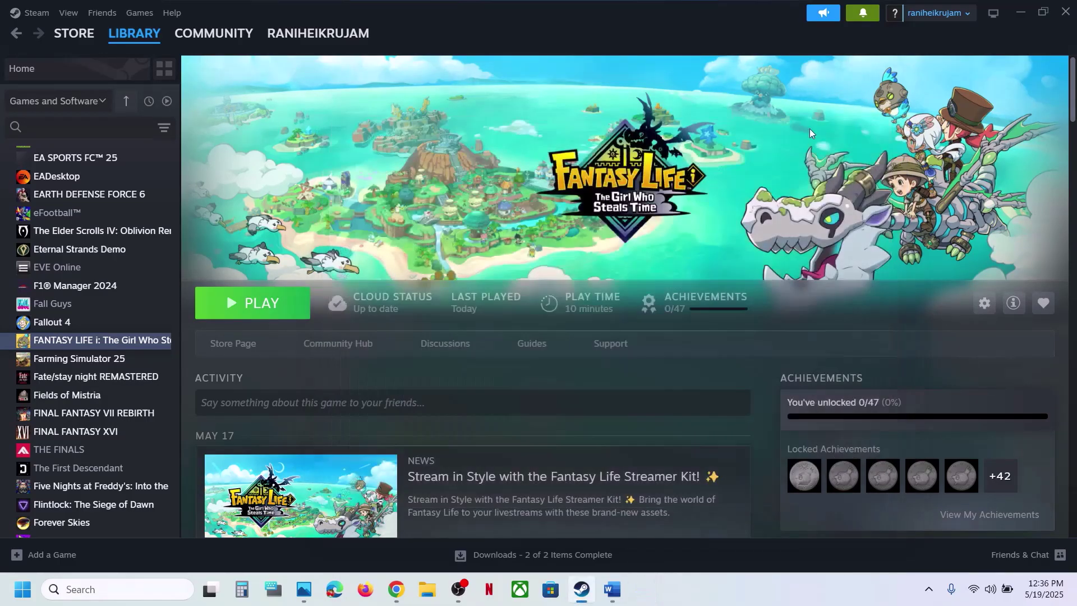
# Highlight the Step 2 heading in the document, then go back to the Steam library.
pyautogui.click(613, 589)
pyautogui.moveTo(122, 406); pyautogui.dragTo(547, 405)
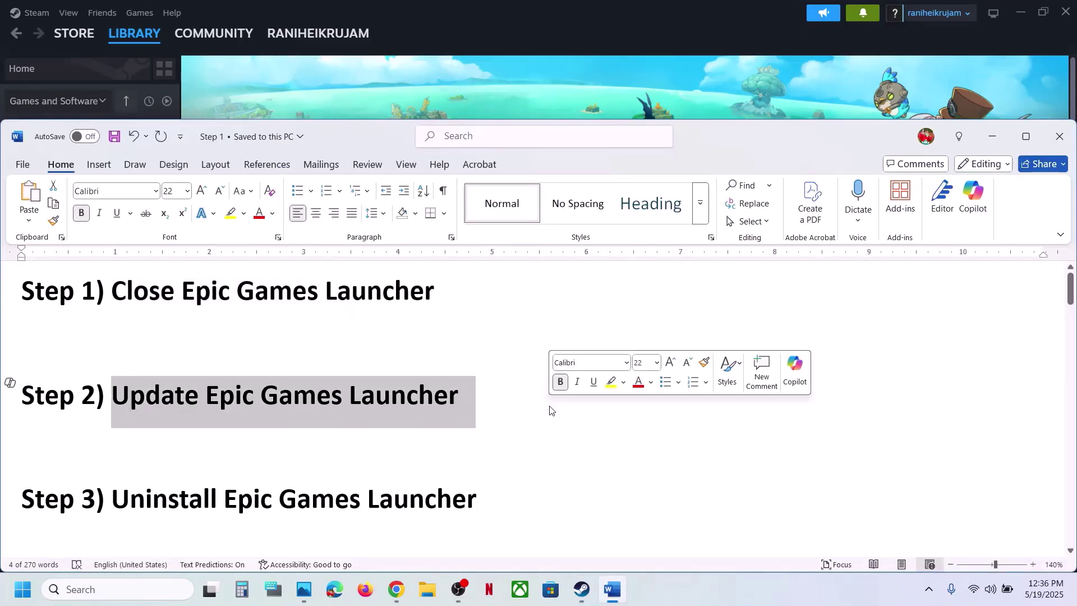
pyautogui.click(558, 84)
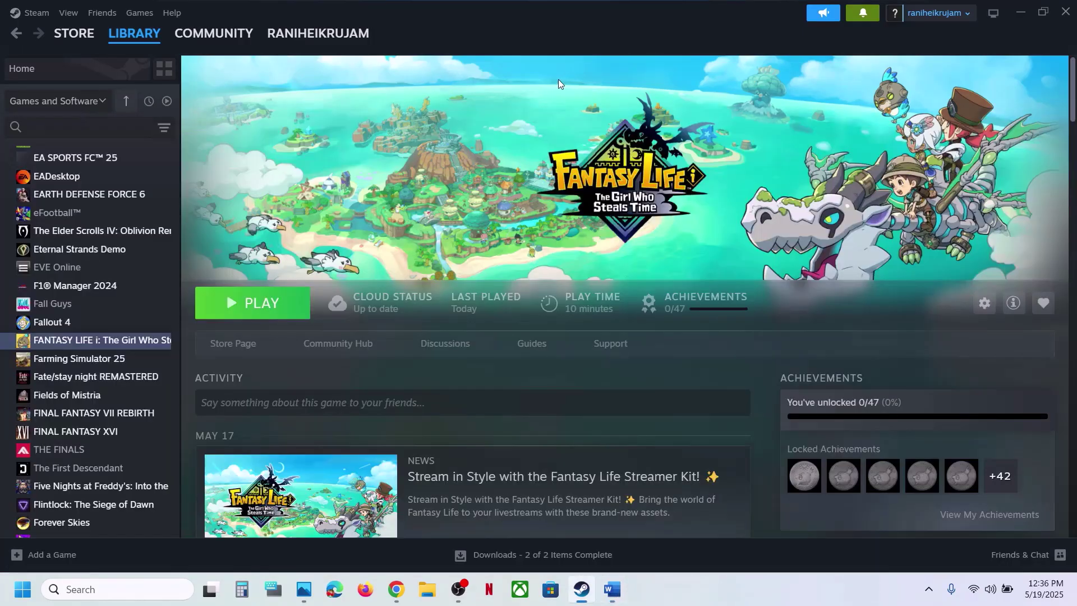
# Relaunch Epic Games Launcher through the 'epic' search and open its Settings from the profile menu.
pyautogui.click(127, 598)
pyautogui.write('epic')
pyautogui.press('Return')
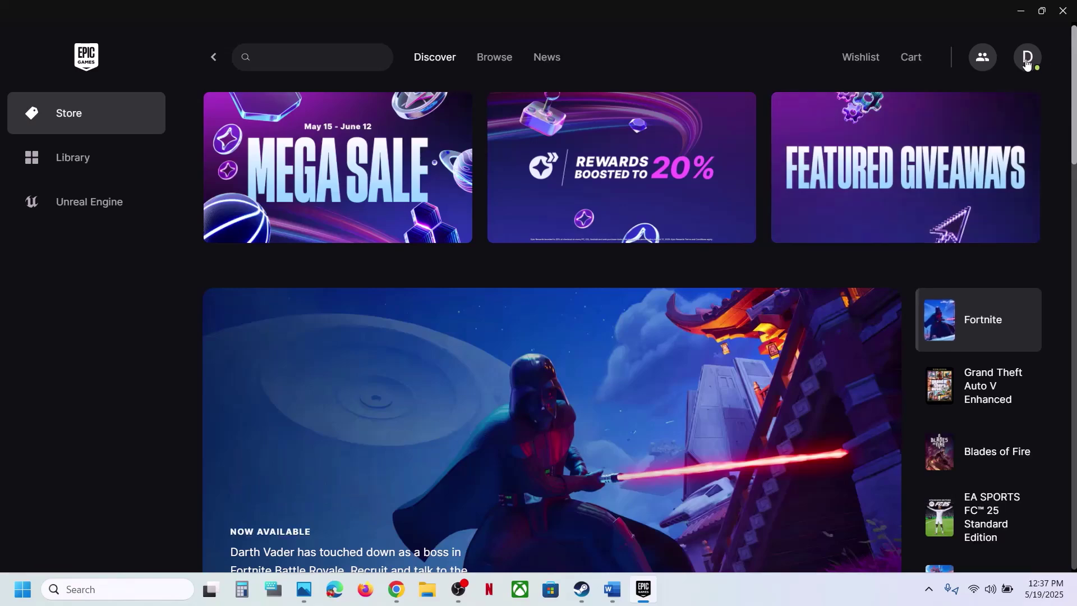
pyautogui.click(1025, 60)
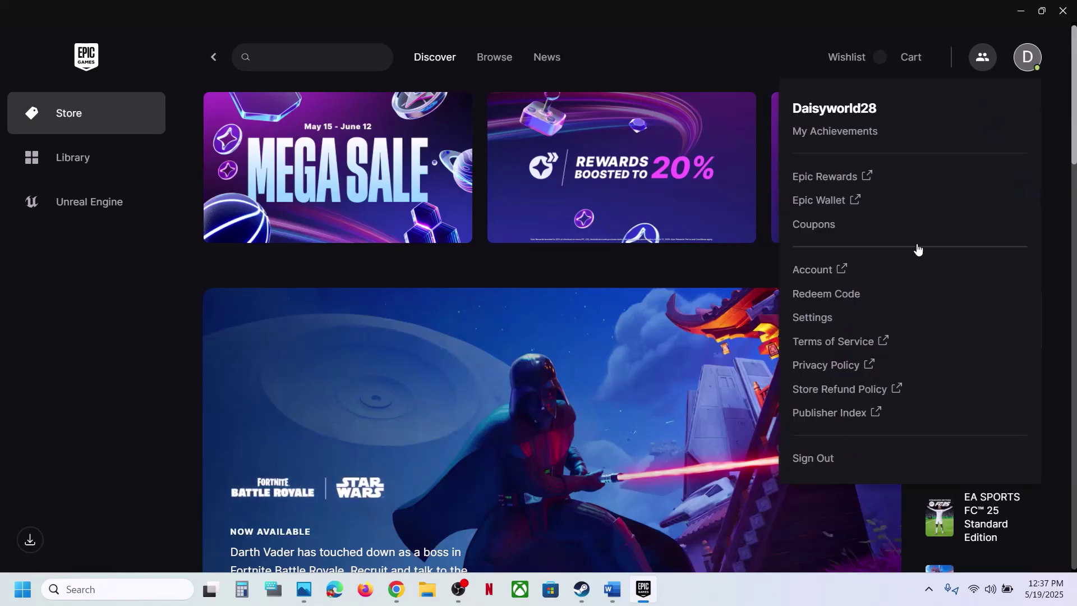
pyautogui.click(823, 318)
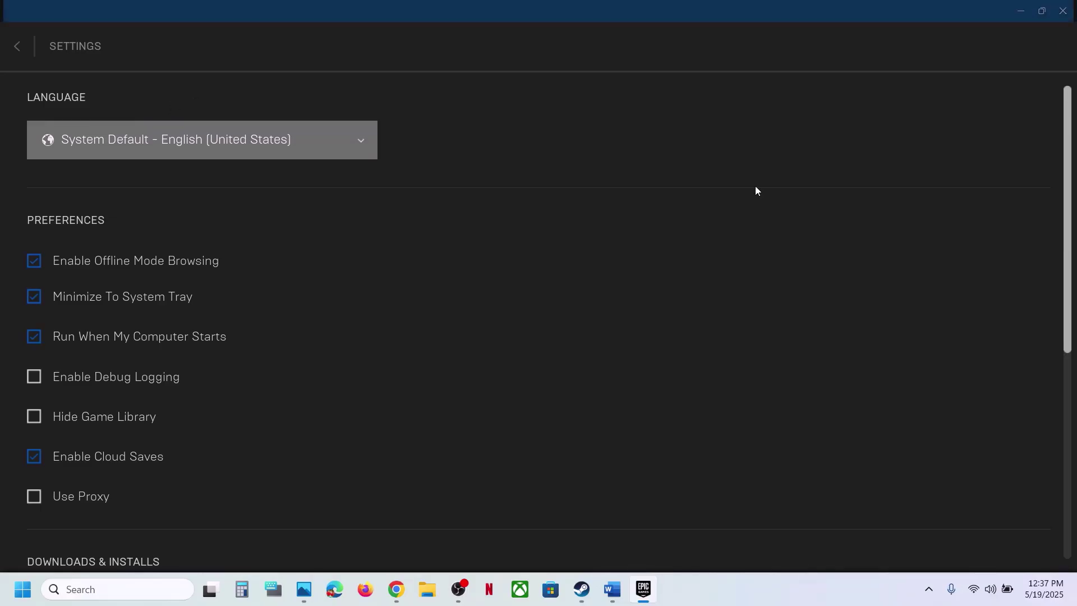
pyautogui.click(613, 590)
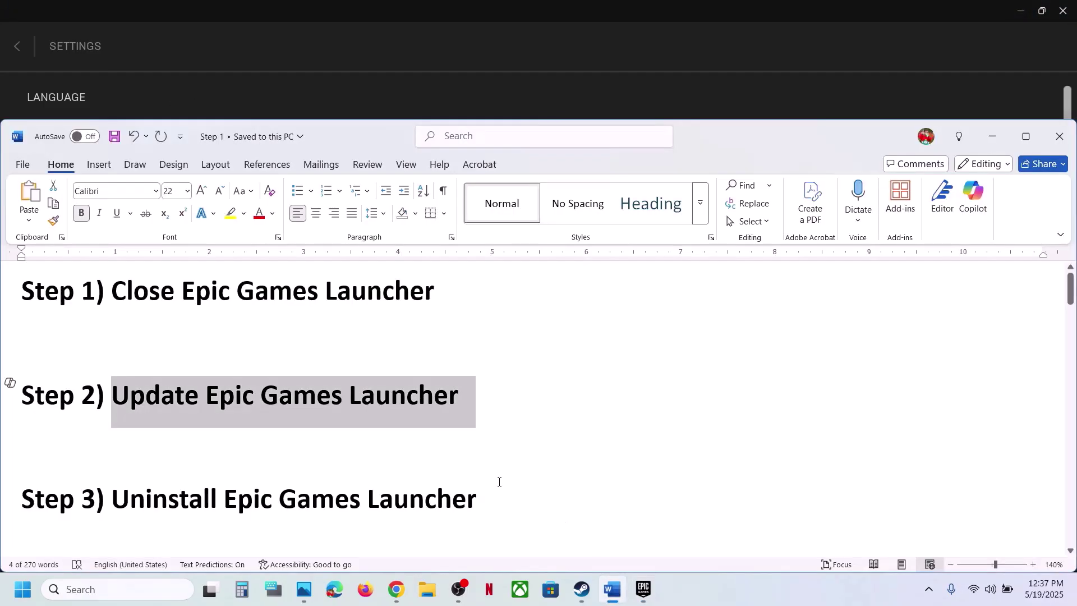
pyautogui.moveTo(129, 501); pyautogui.dragTo(477, 502)
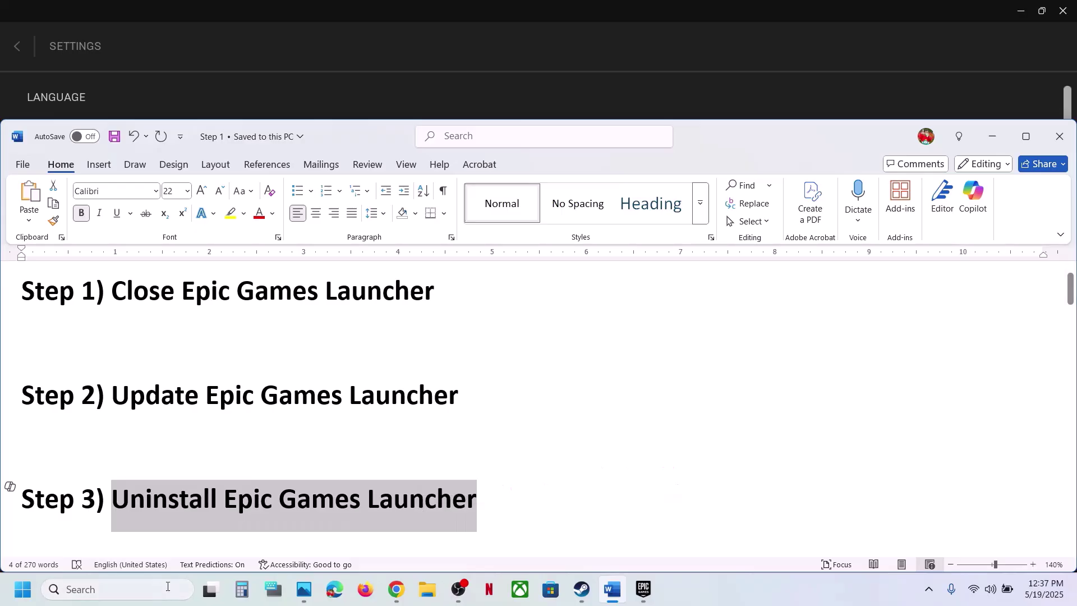
pyautogui.click(142, 593)
pyautogui.write('control Panel')
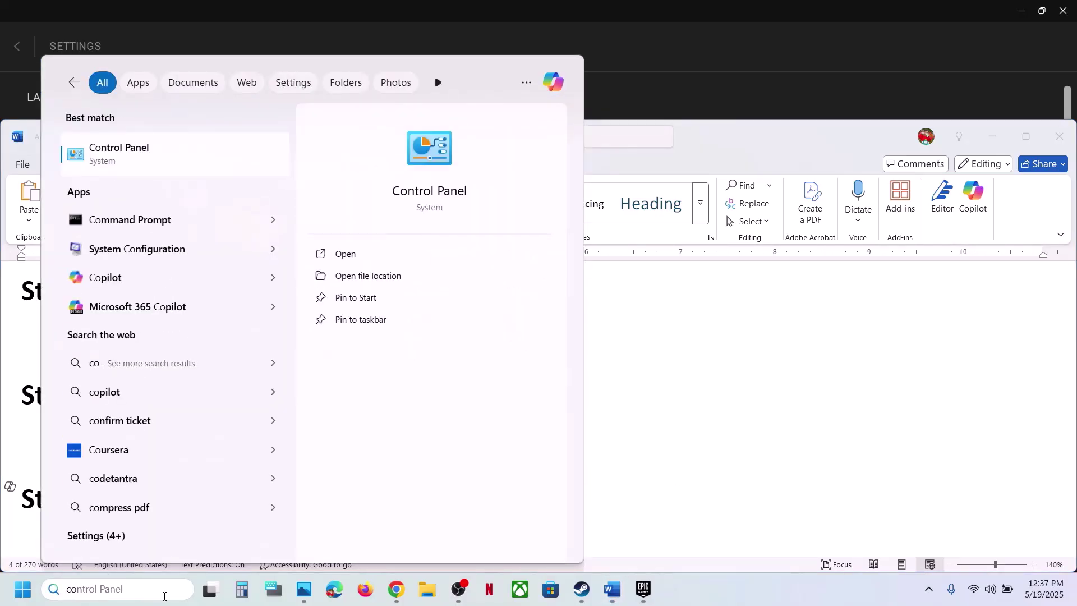
pyautogui.click(146, 164)
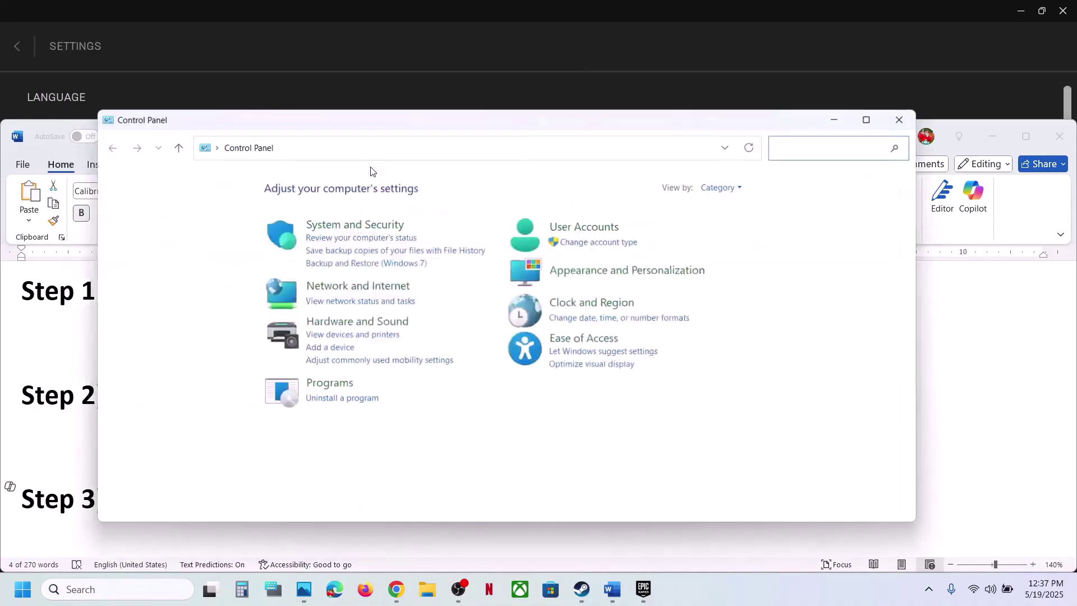
pyautogui.click(338, 400)
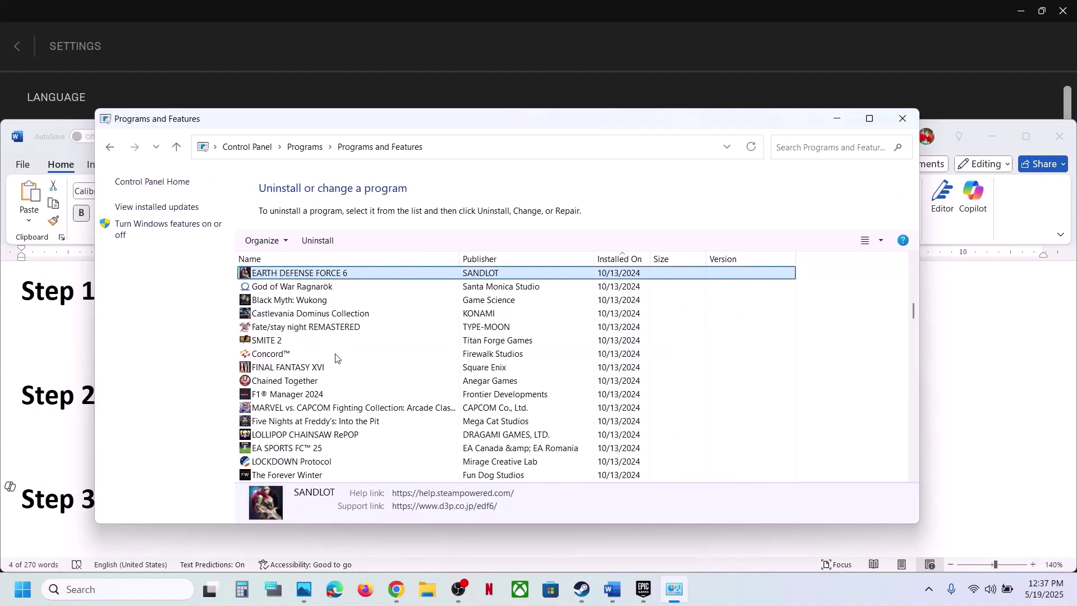
pyautogui.press('e')
pyautogui.press('p')
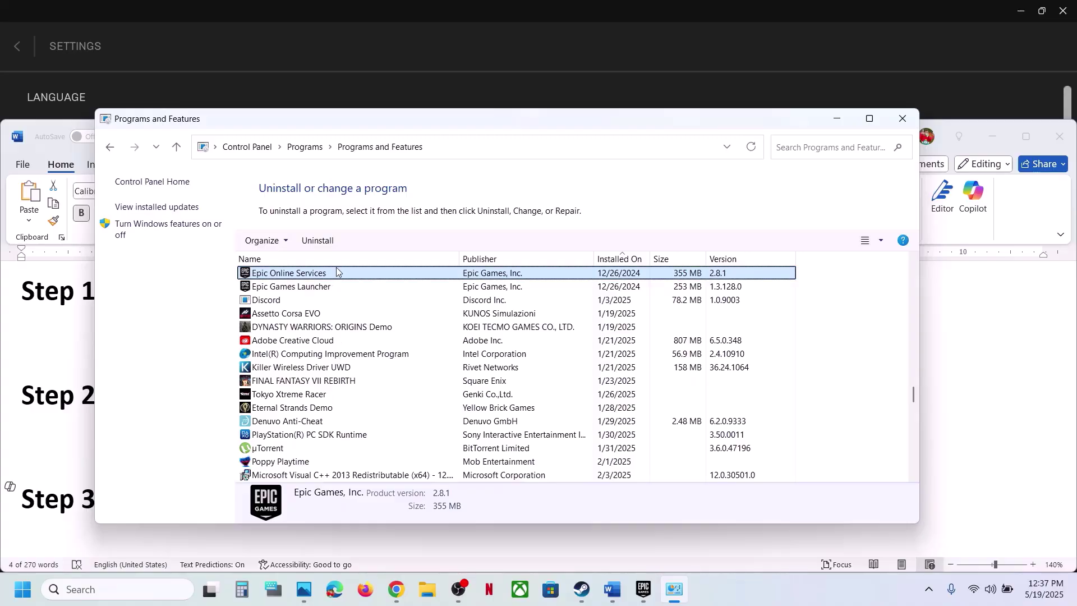
pyautogui.click(289, 290)
pyautogui.rightClick(290, 290)
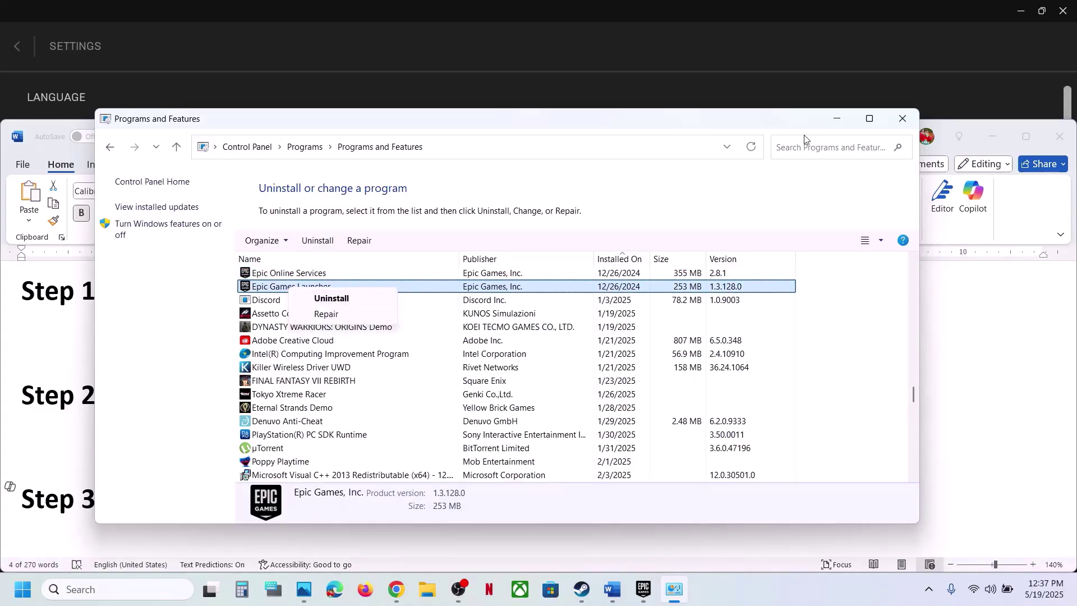
pyautogui.click(892, 118)
pyautogui.click(897, 118)
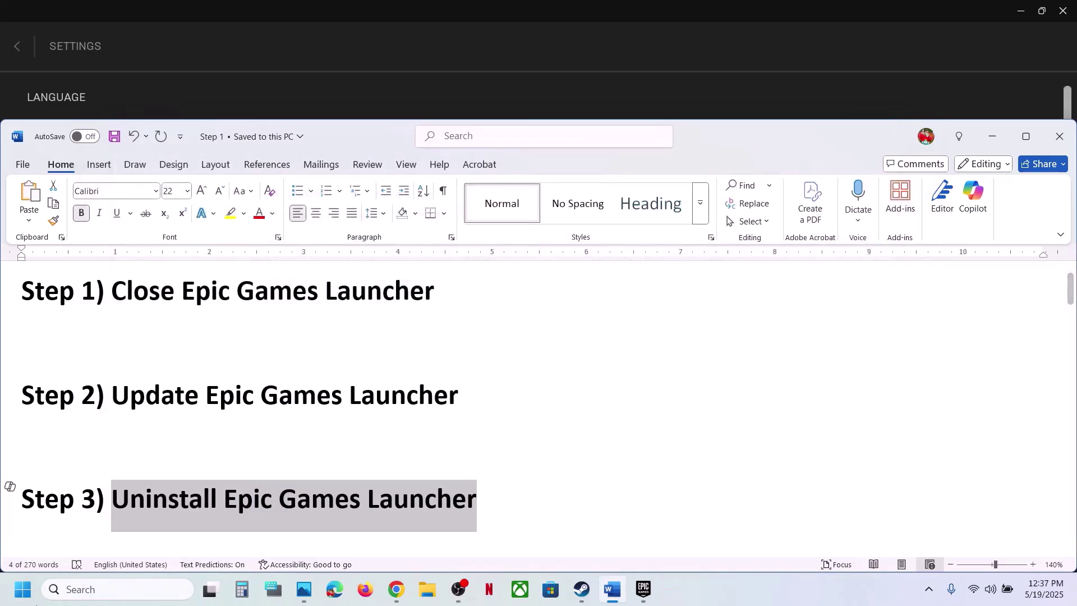
# Highlight 'Epic Games Launcher' in the document's Step 4 heading.
pyautogui.click(12, 594)
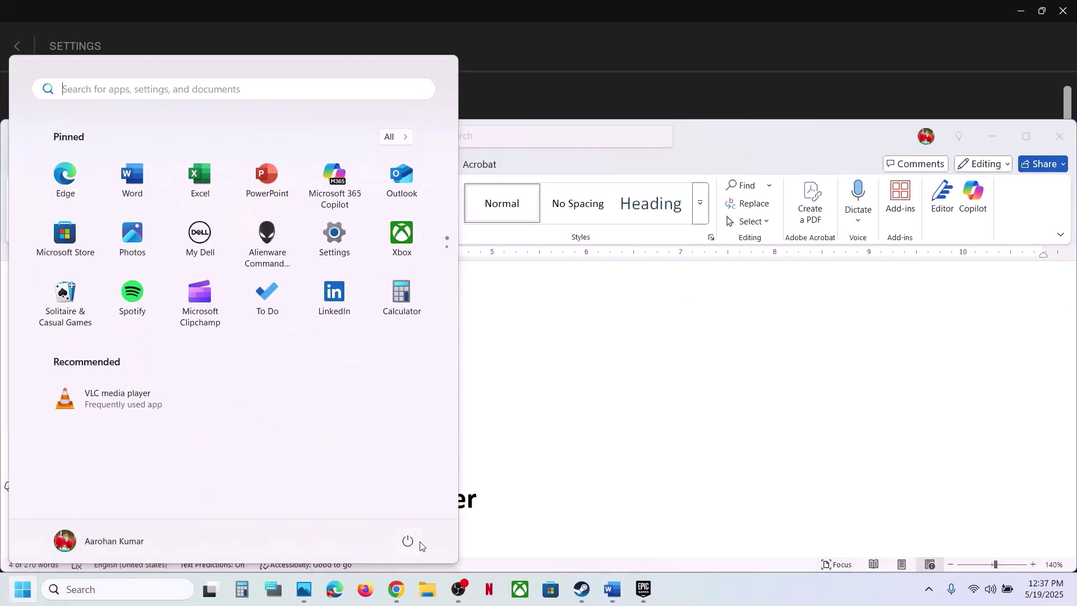
pyautogui.click(420, 545)
pyautogui.click(581, 451)
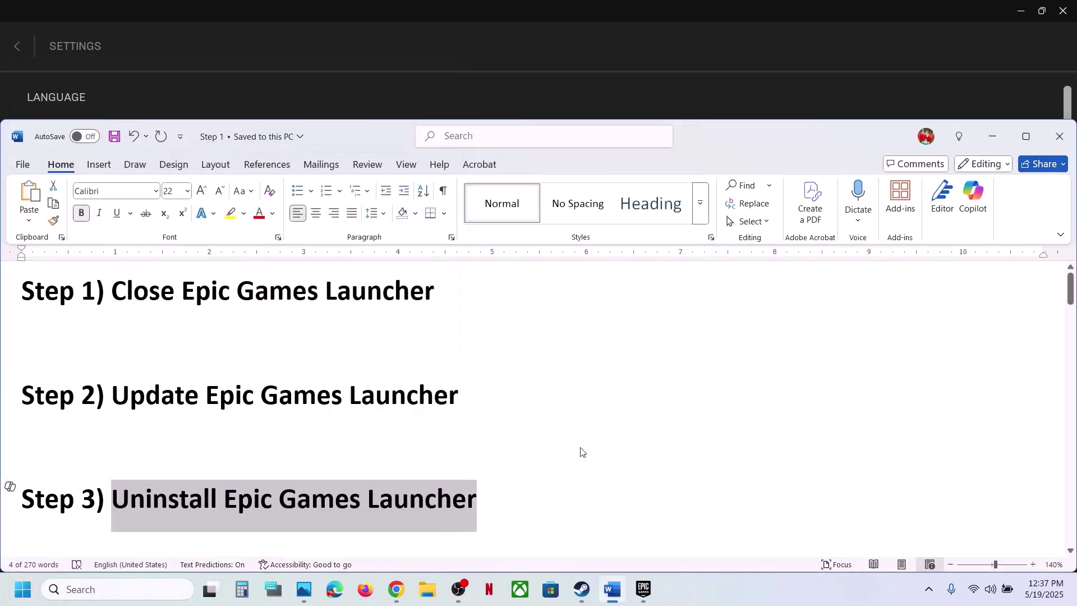
pyautogui.click(581, 452)
pyautogui.scroll(-2, 581, 449)
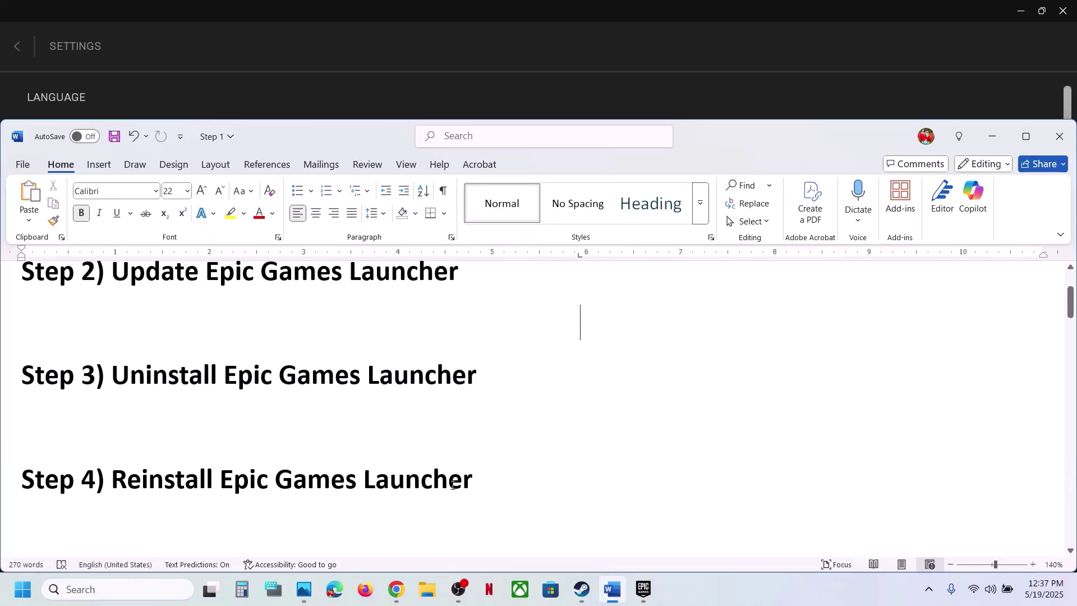
pyautogui.moveTo(453, 486); pyautogui.dragTo(240, 483)
pyautogui.hotkey('ctrl', 'c')
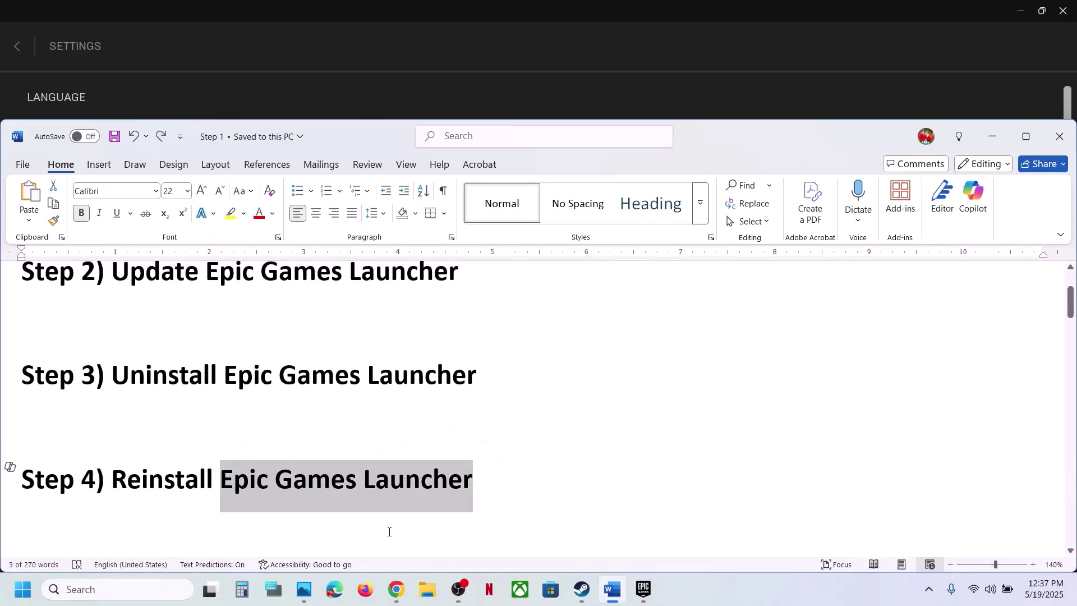
# Search Chrome for Epic Games Launcher and open the official download page.
pyautogui.click(395, 595)
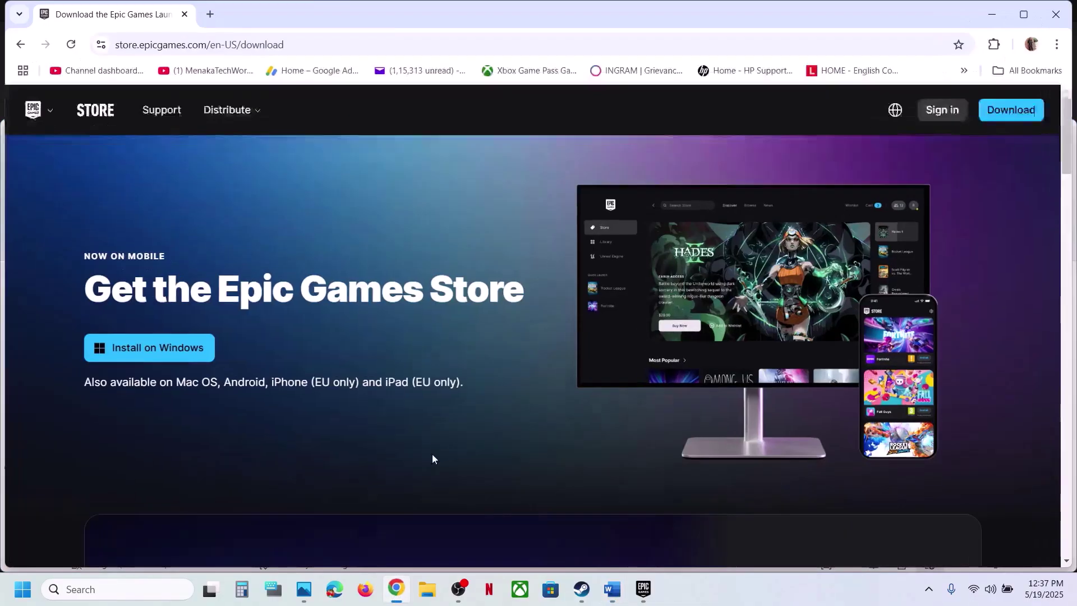
pyautogui.click(278, 35)
pyautogui.hotkey('ctrl', 'v')
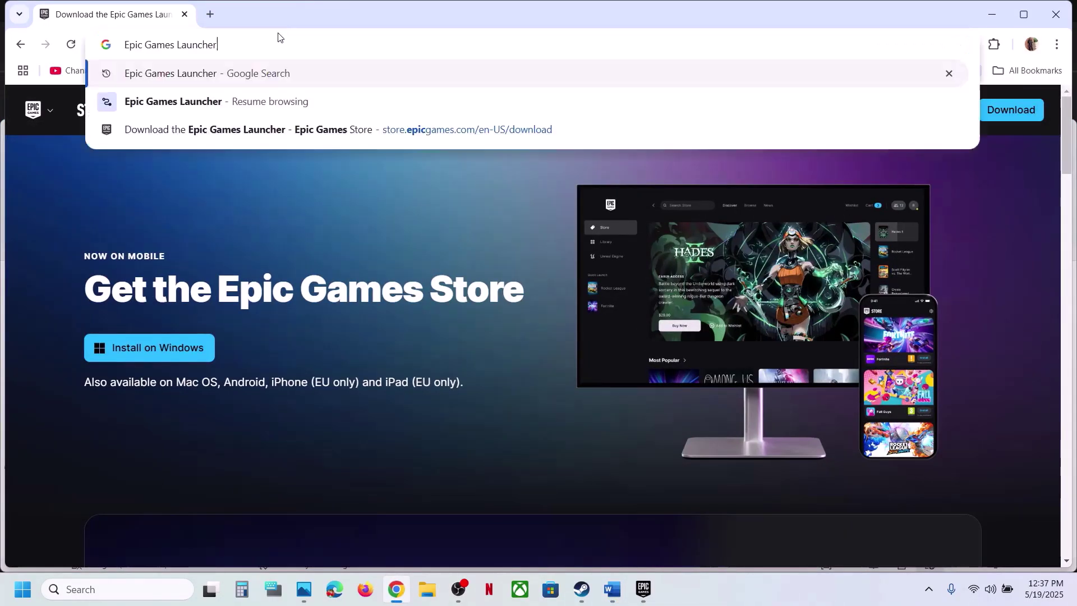
pyautogui.press('Return')
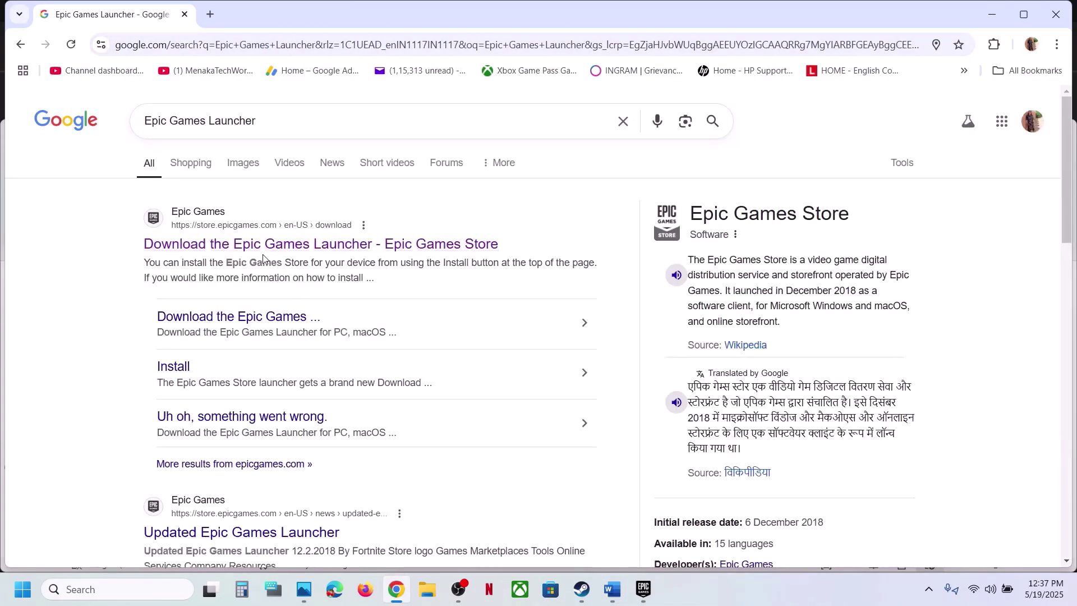
pyautogui.click(258, 245)
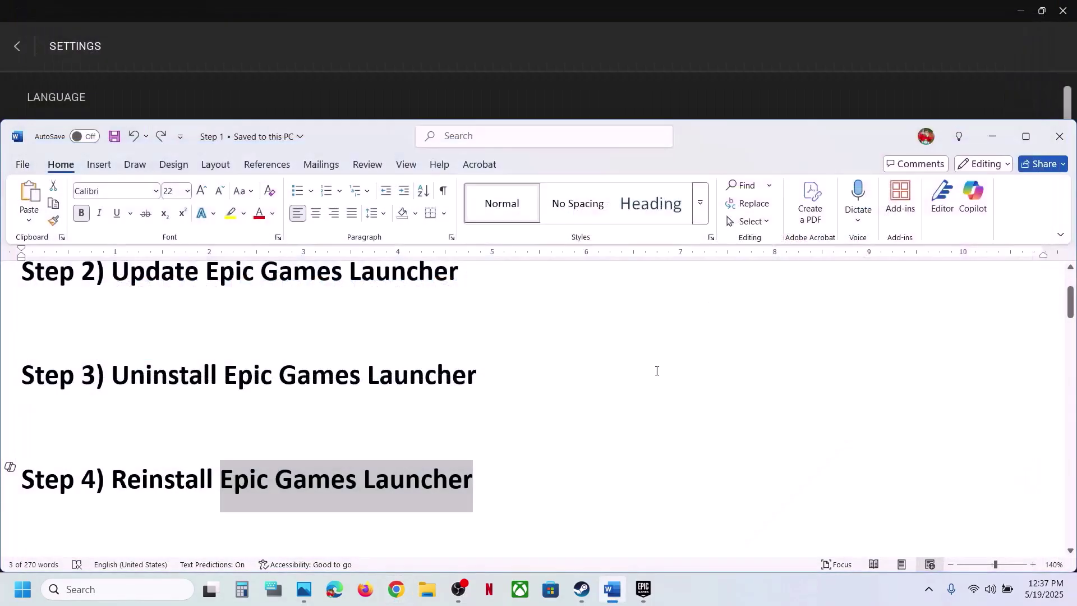
# Toggle Hardware-accelerated GPU scheduling off and back On under System > Display > Graphics, then close Settings.
pyautogui.scroll(-3, 527, 434)
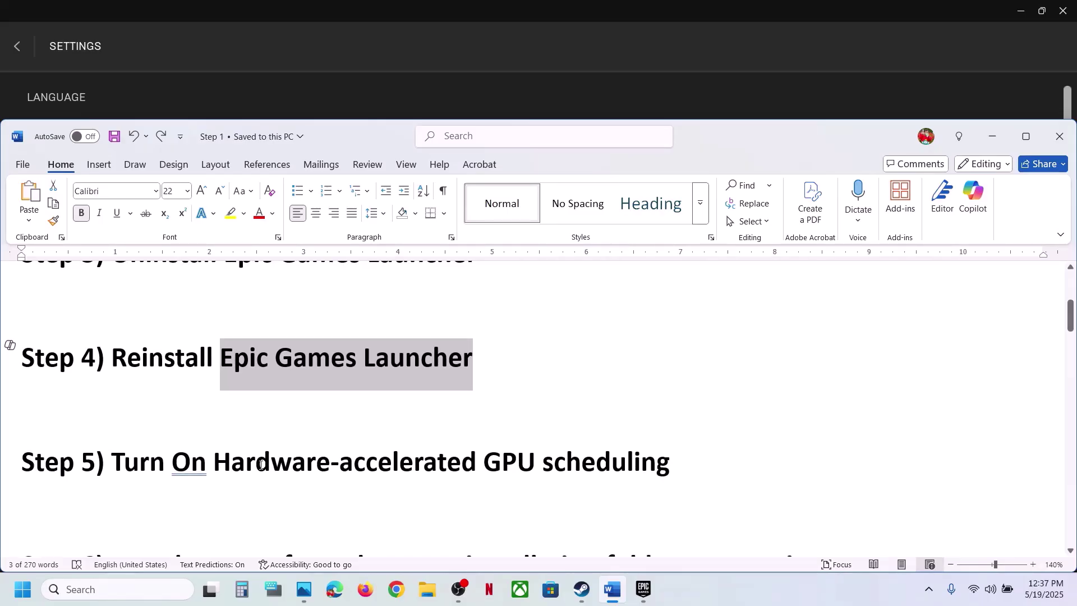
pyautogui.moveTo(262, 465); pyautogui.dragTo(667, 466)
pyautogui.press('super+i')
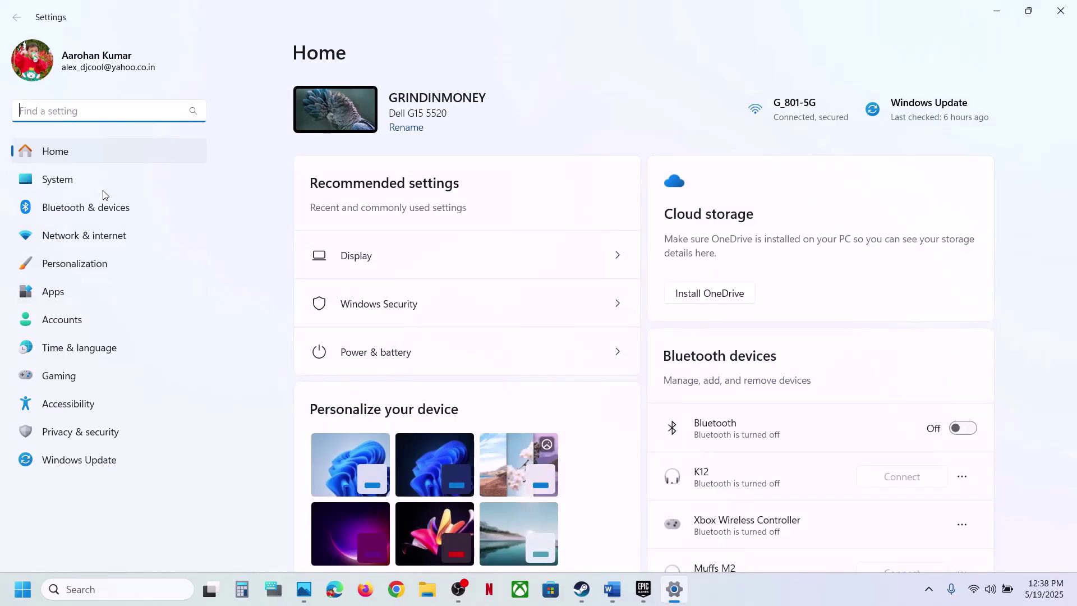
pyautogui.click(88, 180)
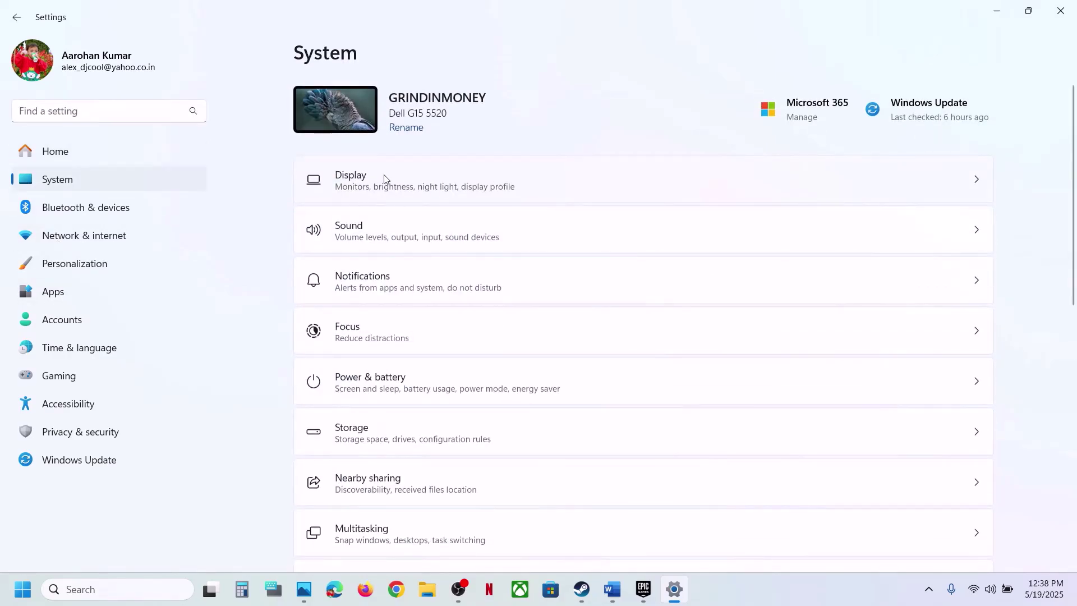
pyautogui.click(384, 178)
pyautogui.scroll(-5, 401, 230)
pyautogui.scroll(1, 419, 341)
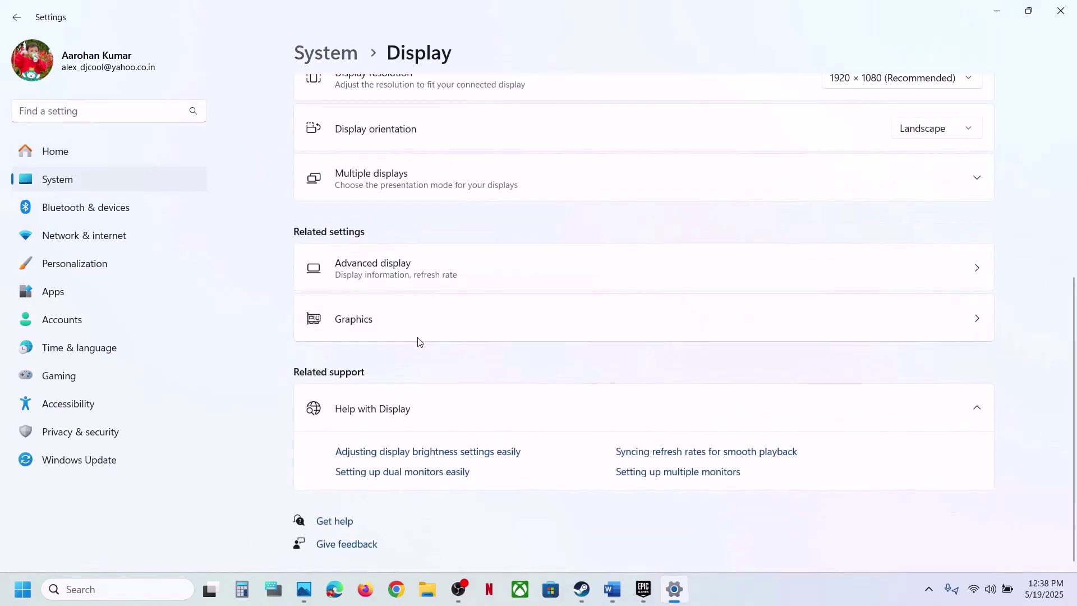
pyautogui.click(385, 336)
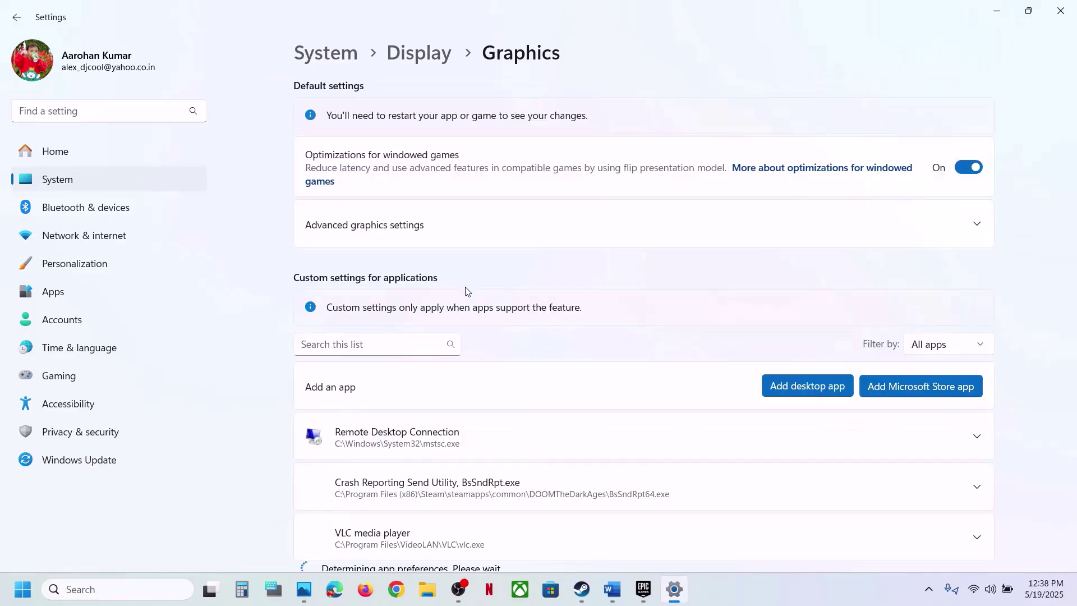
pyautogui.click(976, 226)
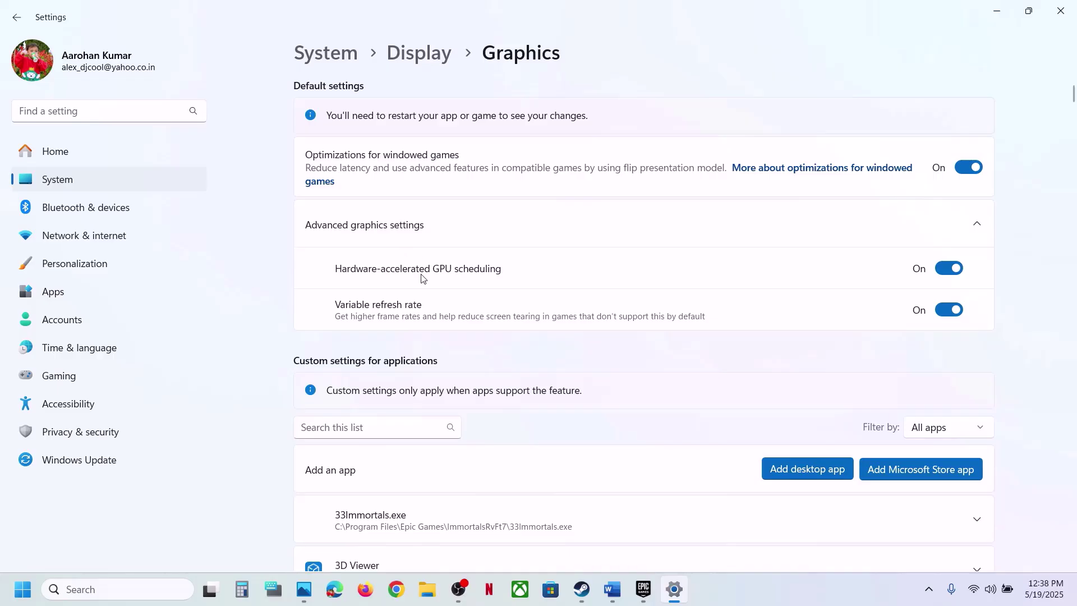
pyautogui.click(953, 270)
pyautogui.click(953, 272)
pyautogui.click(1064, 13)
# Browse FANTASY LIFE i's local files from its Manage menu in the Steam library.
pyautogui.scroll(-3, 414, 279)
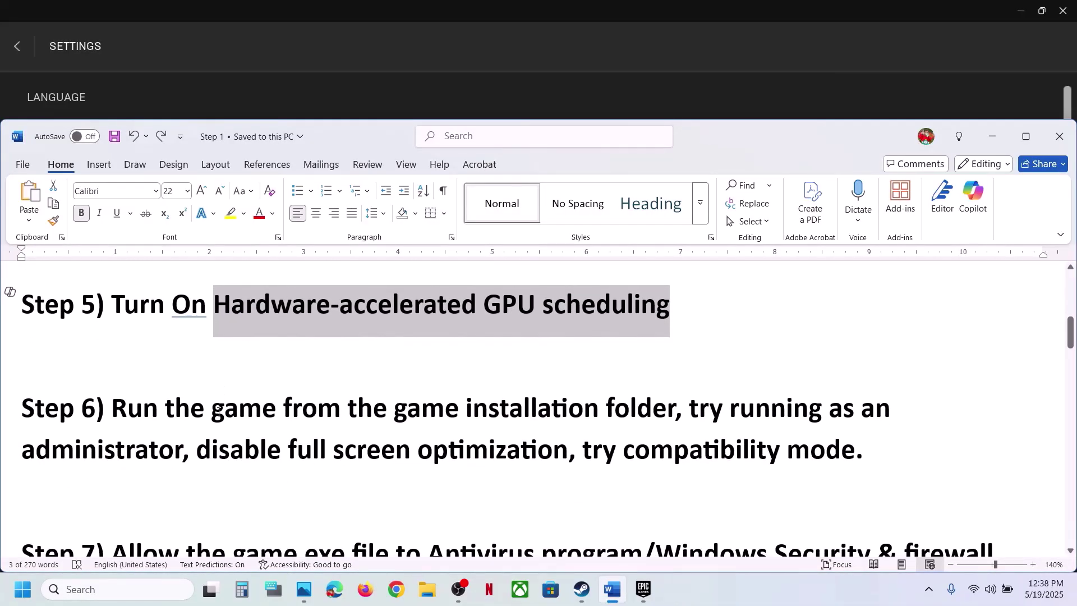
pyautogui.click(596, 593)
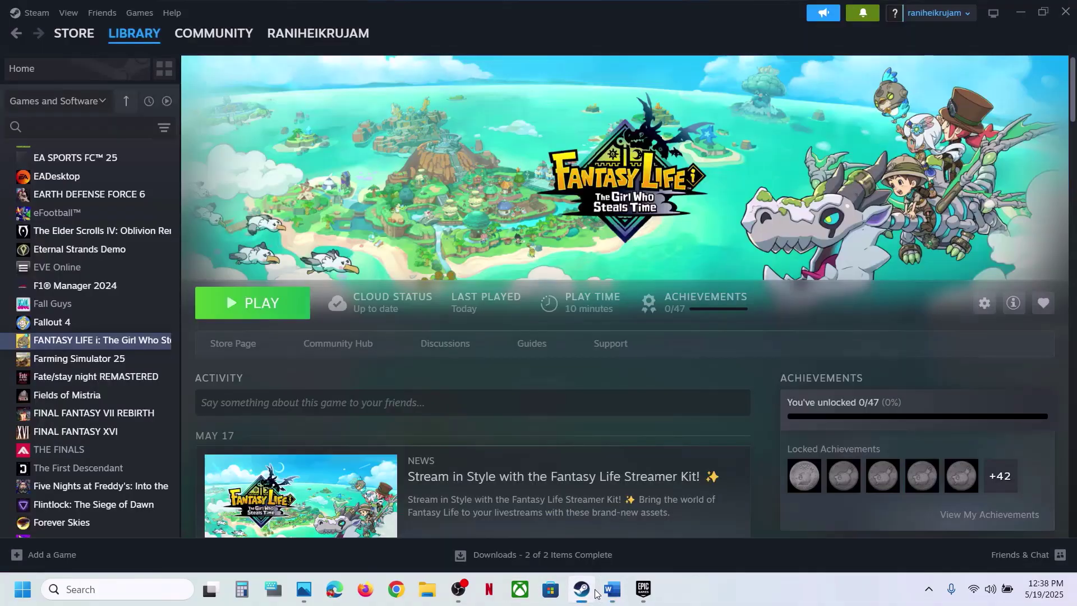
pyautogui.rightClick(144, 339)
pyautogui.moveTo(190, 431)
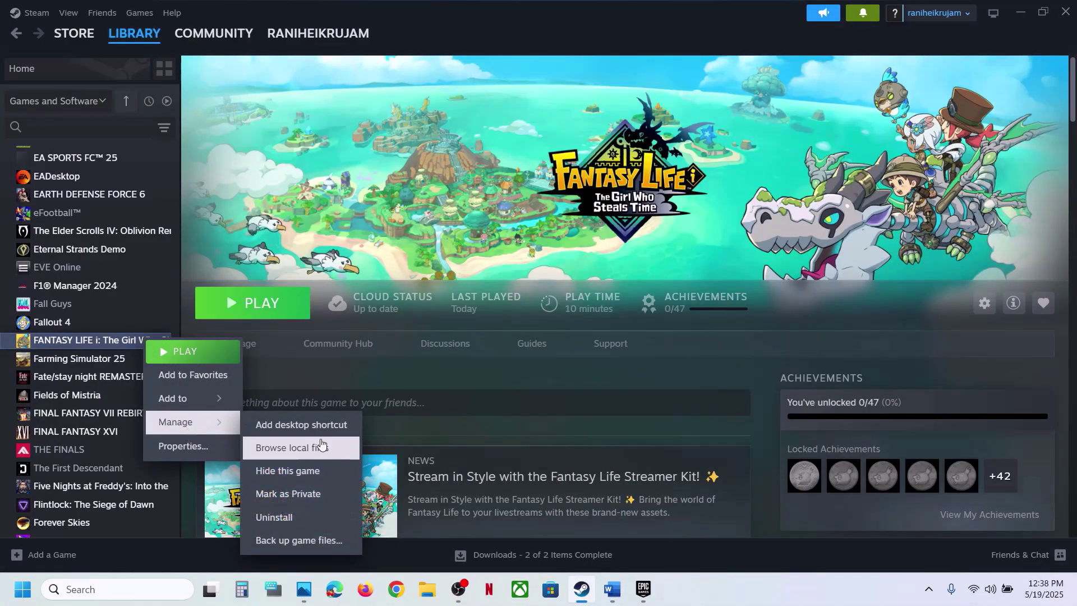
pyautogui.click(297, 447)
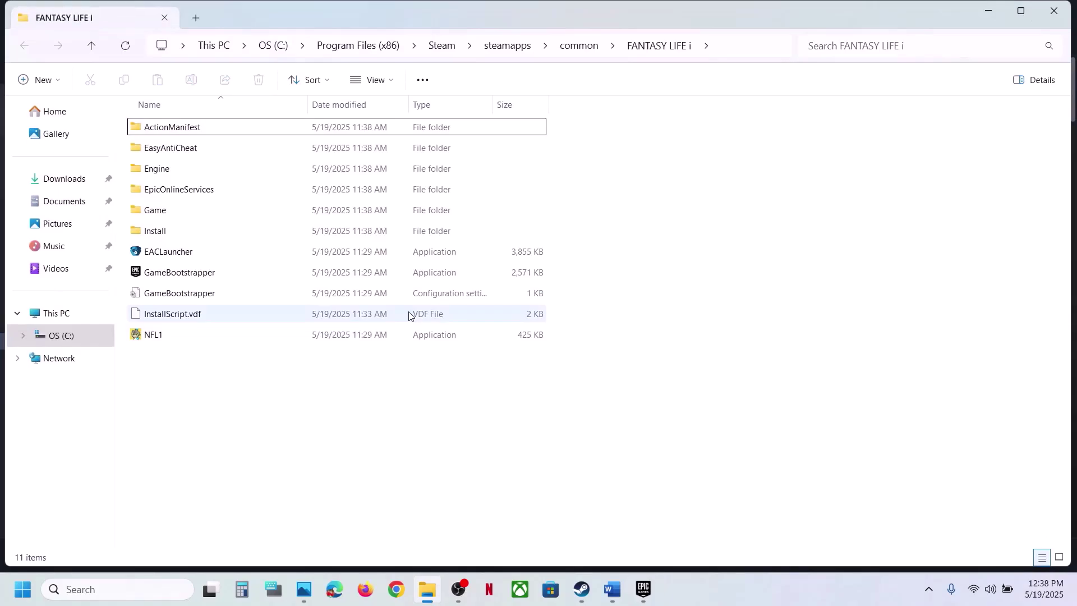
# In Game\Binaries\Win64, set NFL1-Win64-Shipping to always run as administrator.
pyautogui.doubleClick(162, 211)
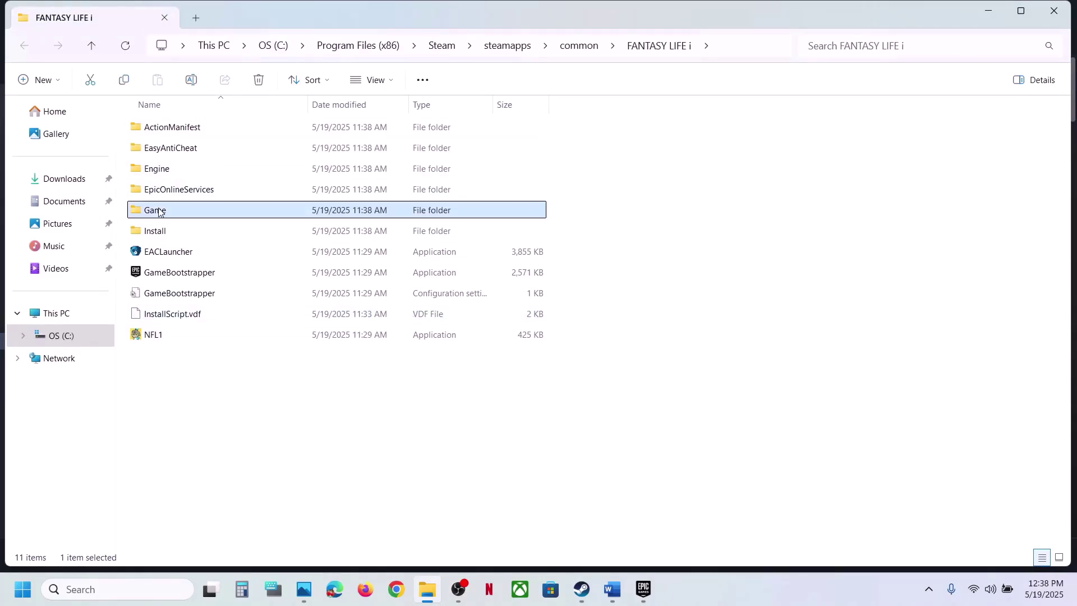
pyautogui.doubleClick(165, 135)
pyautogui.doubleClick(165, 129)
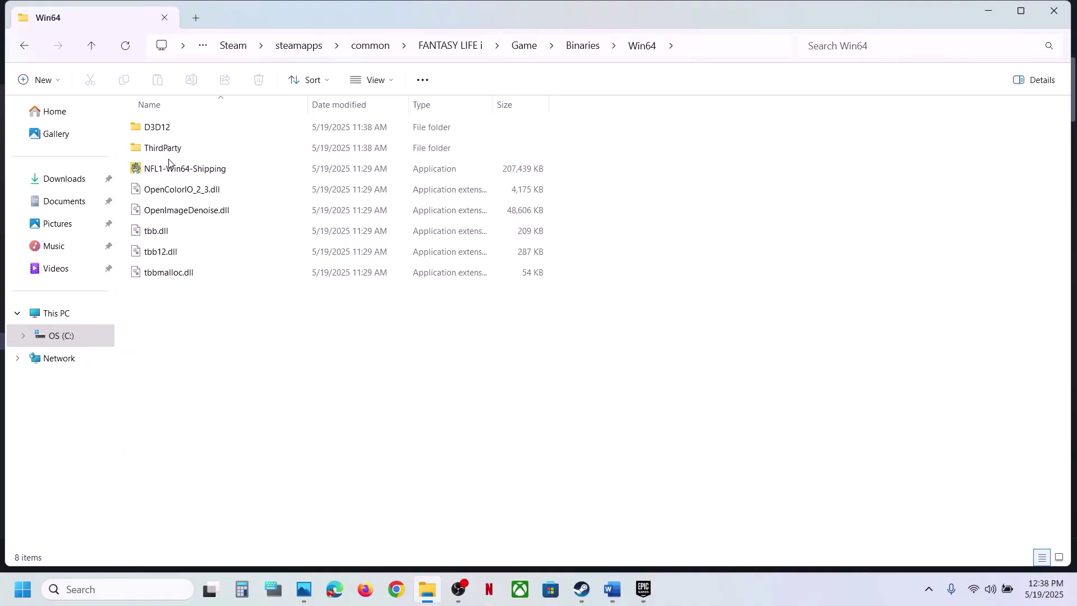
pyautogui.click(200, 170)
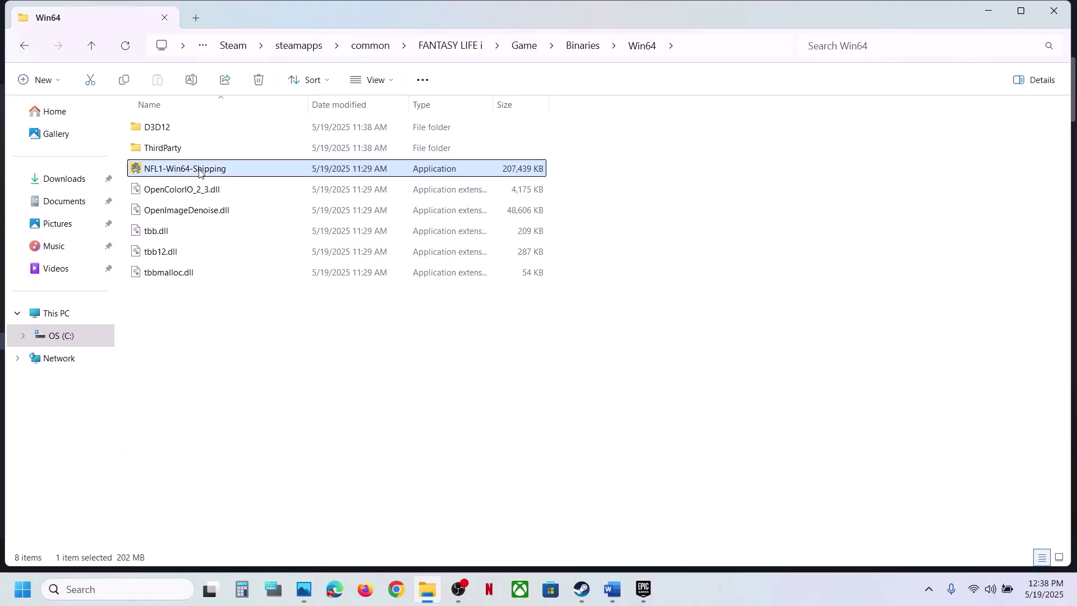
pyautogui.rightClick(247, 175)
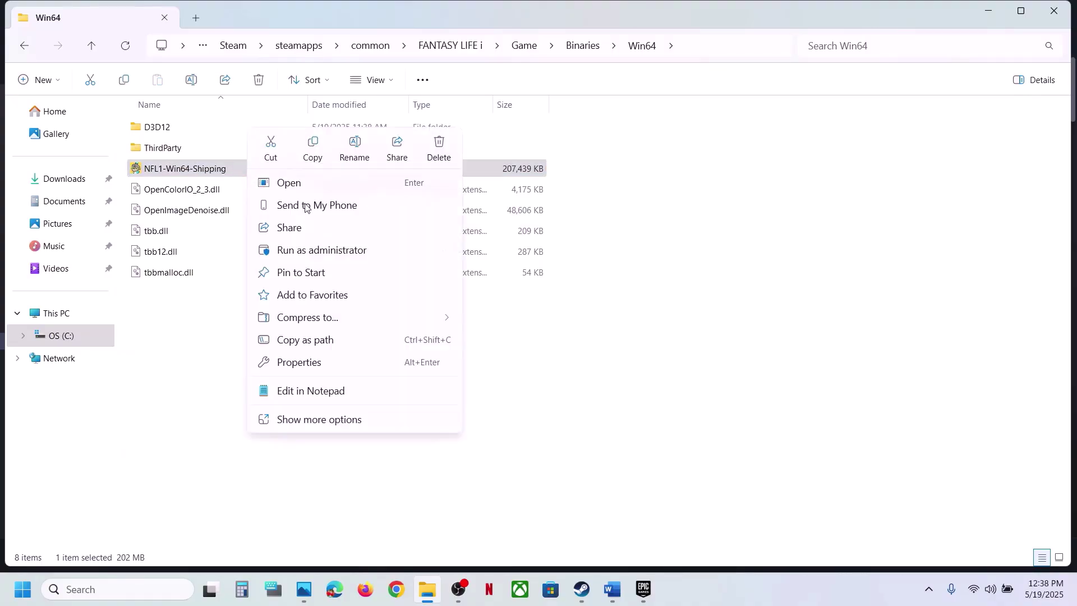
pyautogui.click(313, 359)
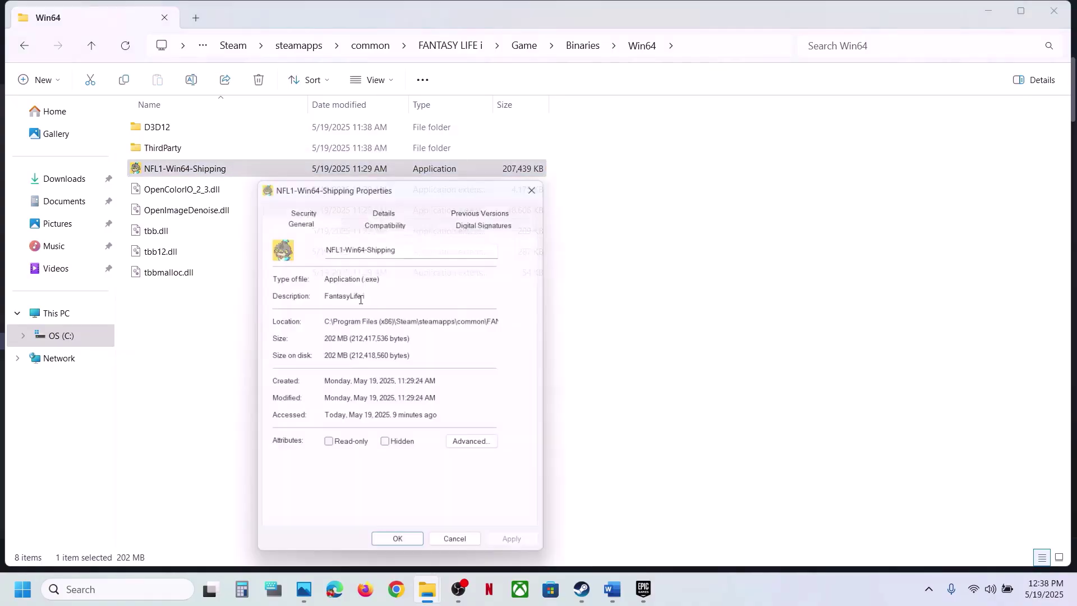
pyautogui.click(371, 219)
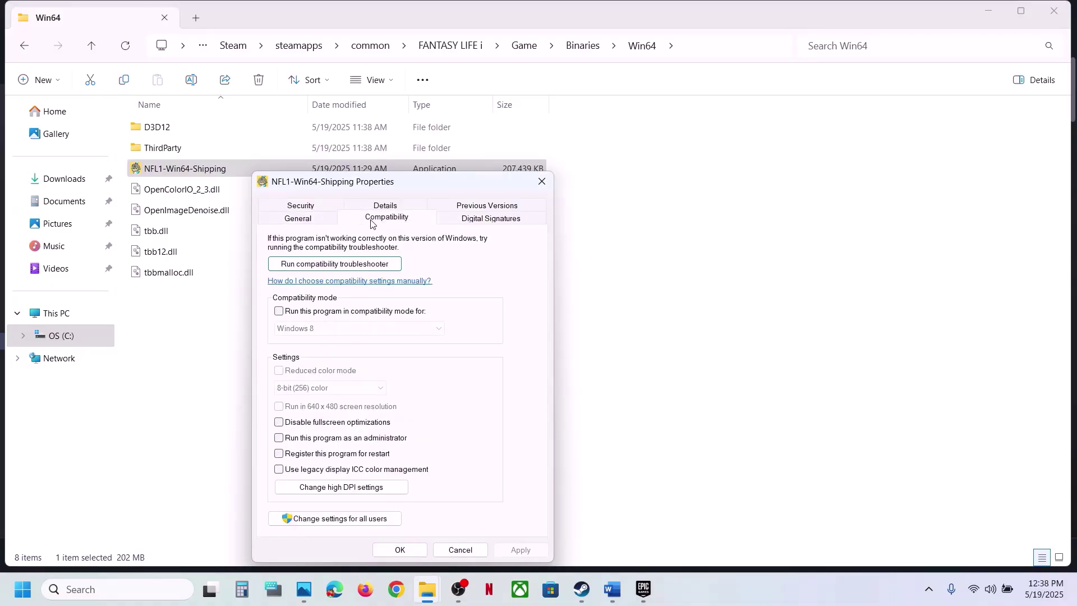
pyautogui.click(280, 438)
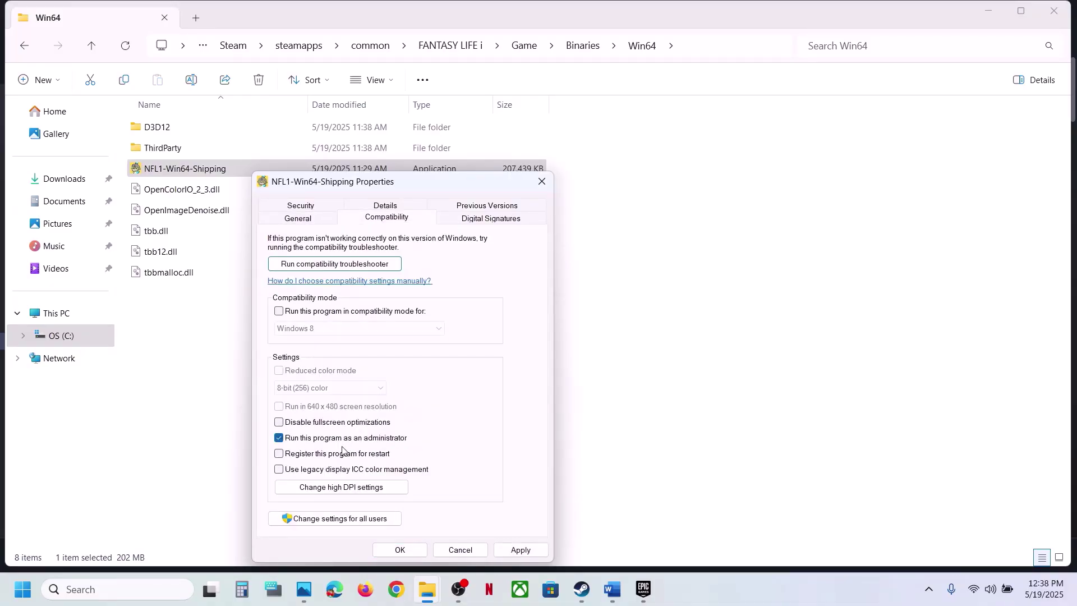
pyautogui.click(519, 550)
pyautogui.click(400, 550)
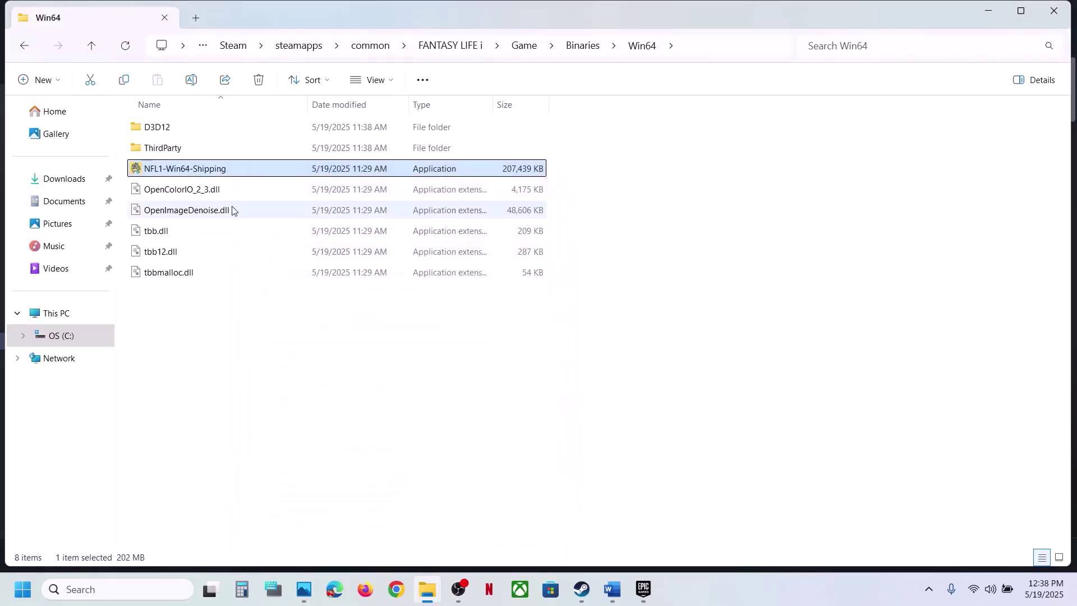
# Give NFL1-Win64-Shipping Windows 7 compatibility mode with fullscreen optimizations disabled.
pyautogui.rightClick(198, 172)
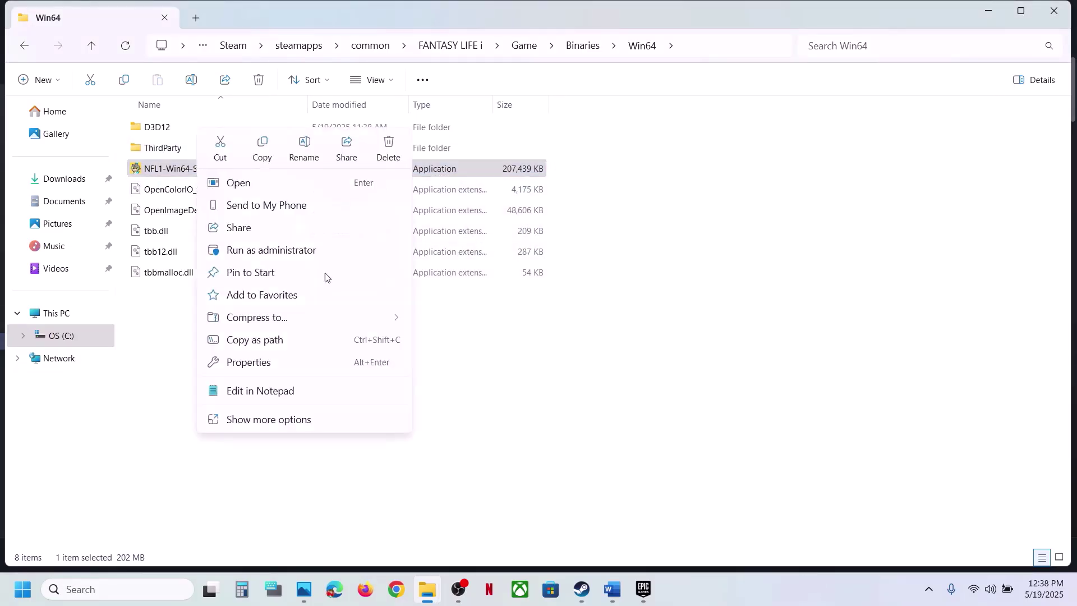
pyautogui.click(273, 364)
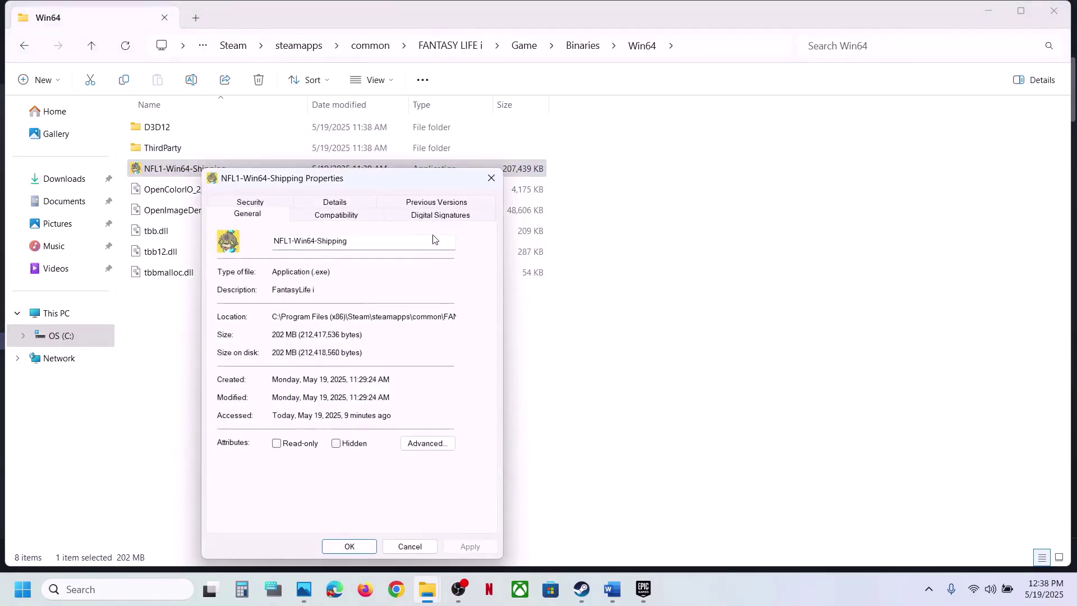
pyautogui.click(341, 217)
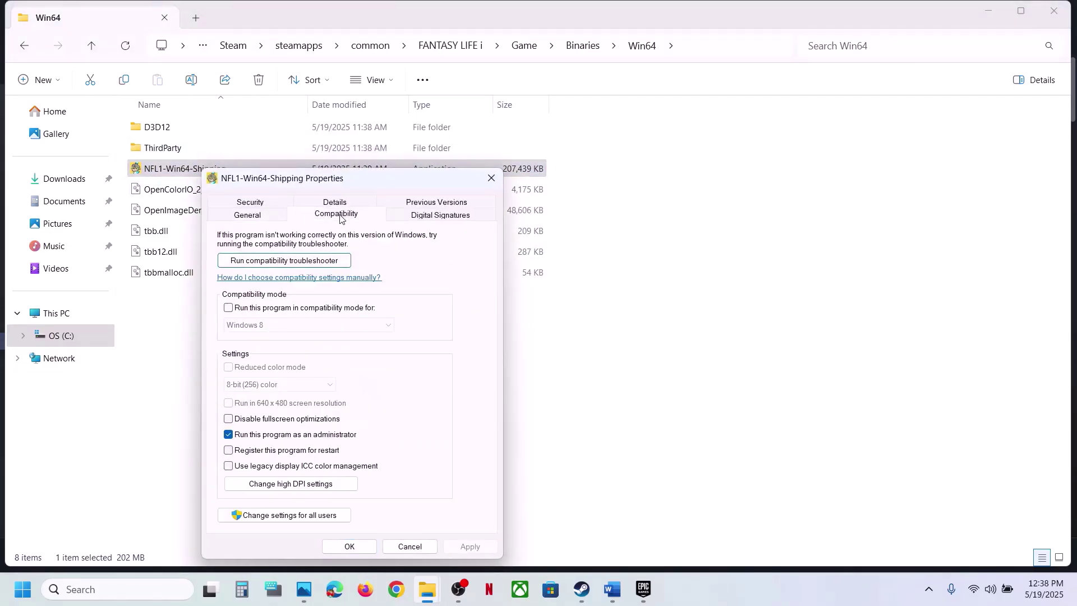
pyautogui.click(228, 308)
pyautogui.click(470, 546)
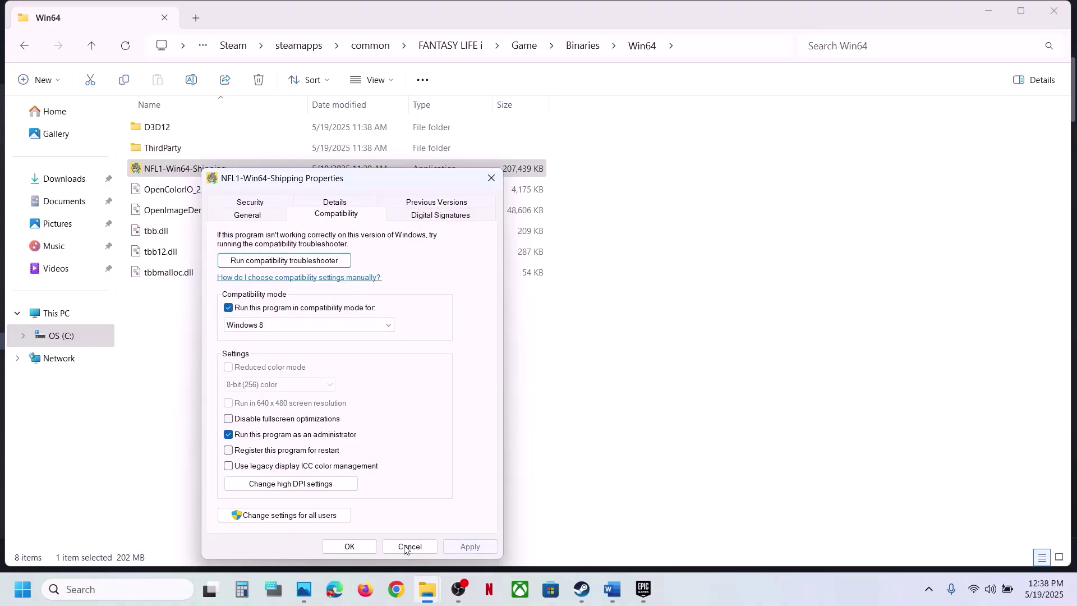
pyautogui.click(287, 331)
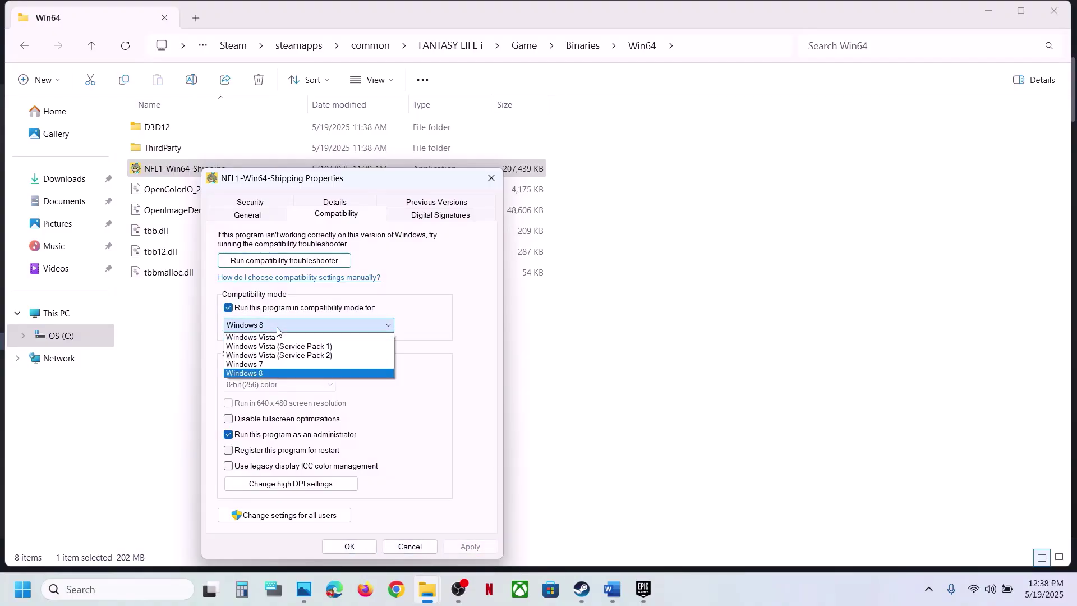
pyautogui.click(263, 365)
pyautogui.click(452, 545)
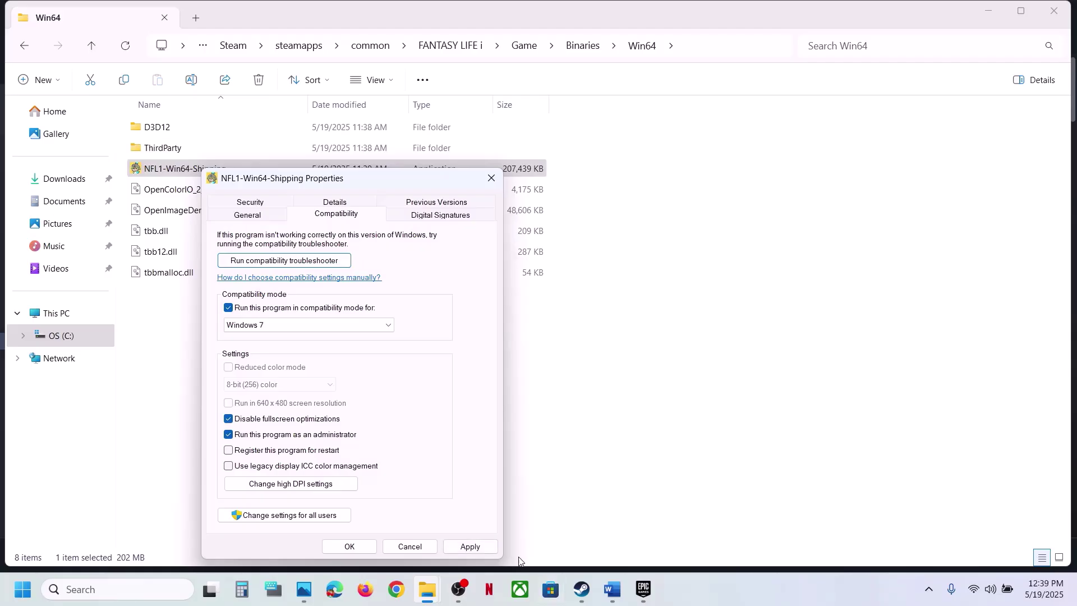
pyautogui.click(472, 547)
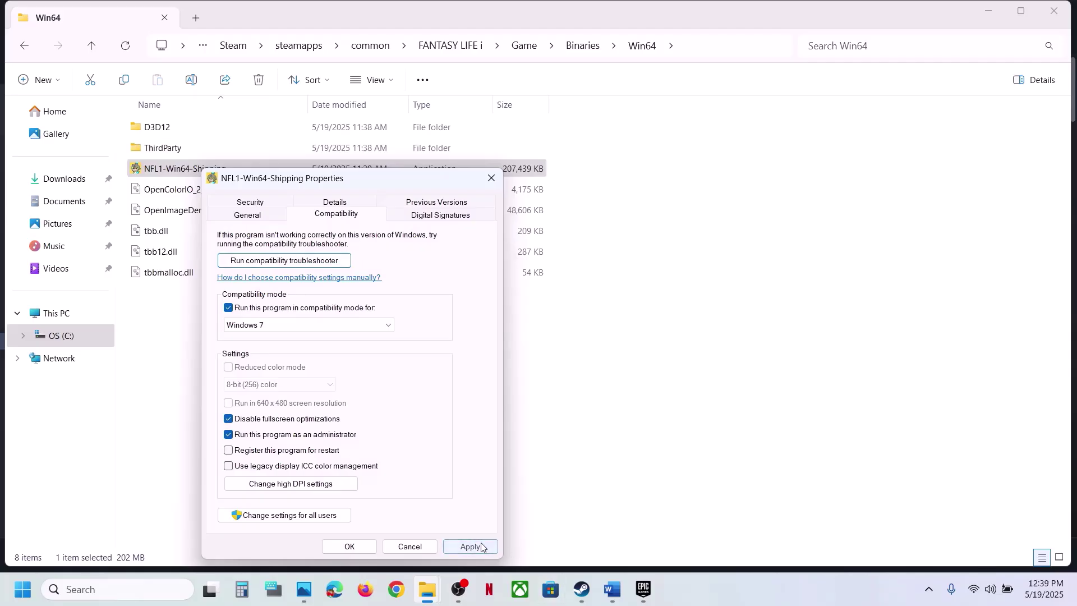
pyautogui.click(350, 547)
# Go up to the game's main folder, then back down into Game\Binaries\Win64.
pyautogui.click(95, 49)
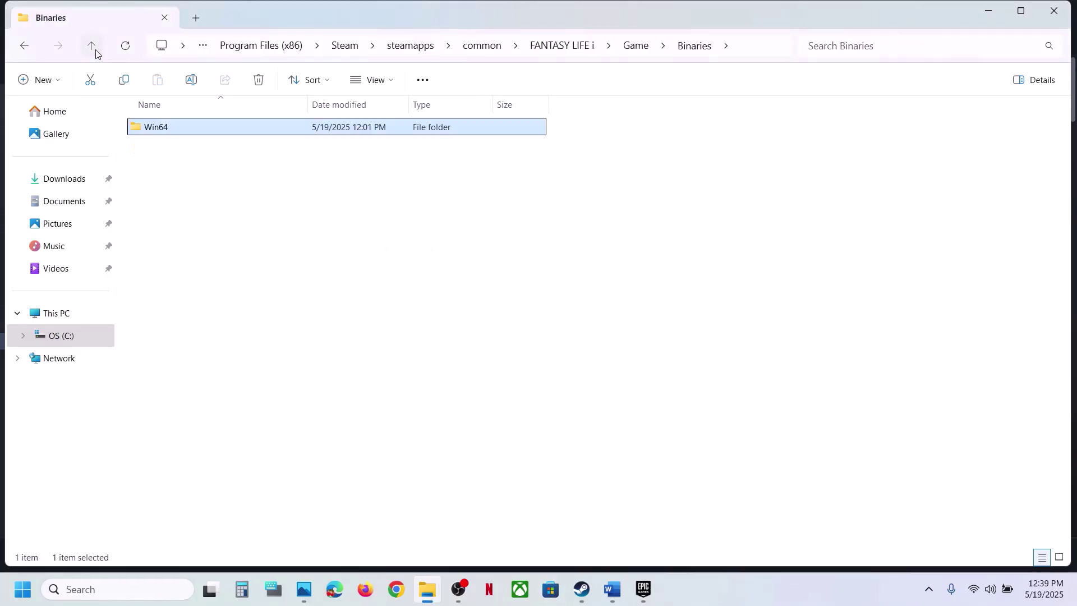
pyautogui.click(94, 49)
pyautogui.click(95, 51)
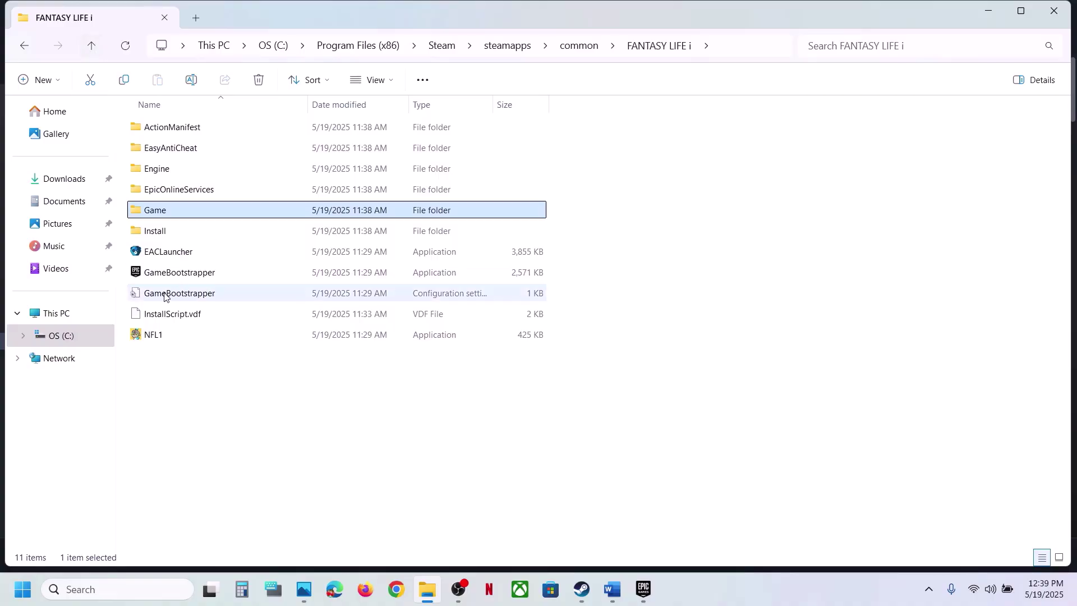
pyautogui.click(153, 333)
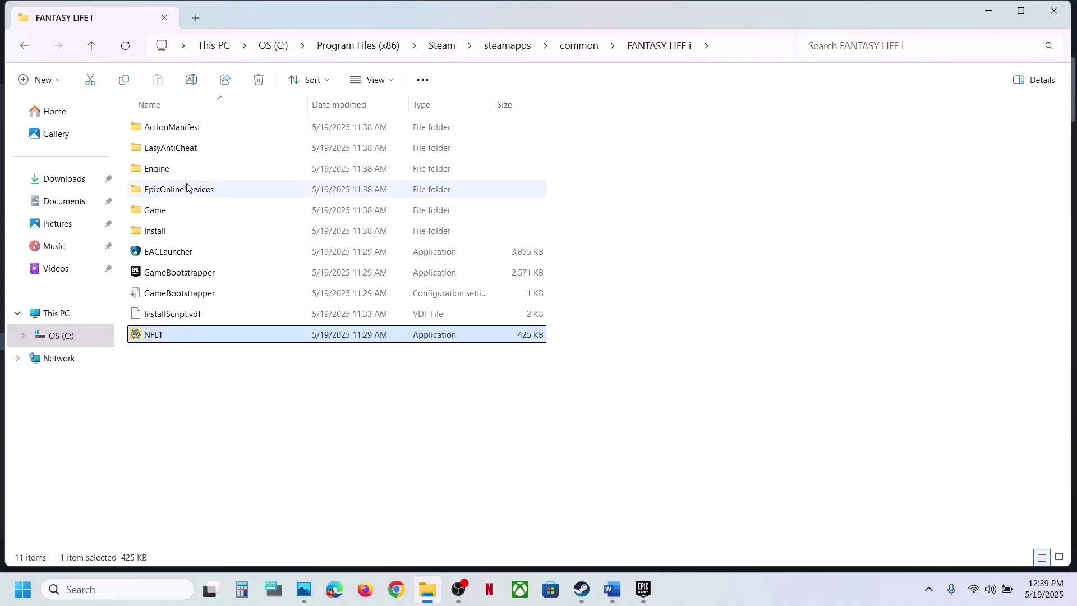
pyautogui.click(158, 211)
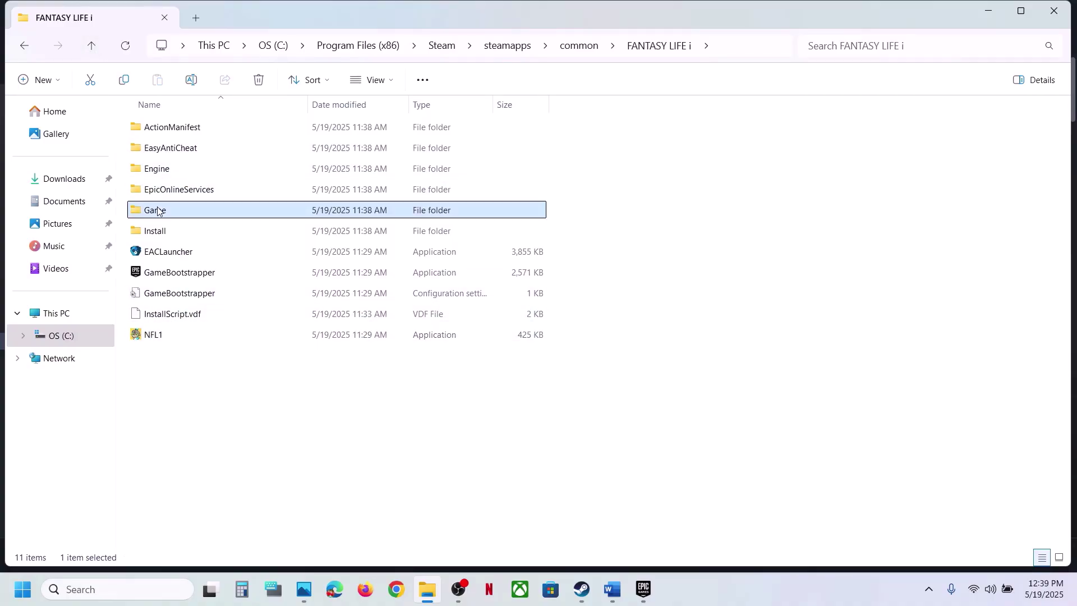
pyautogui.doubleClick(158, 211)
pyautogui.click(172, 128)
pyautogui.doubleClick(172, 127)
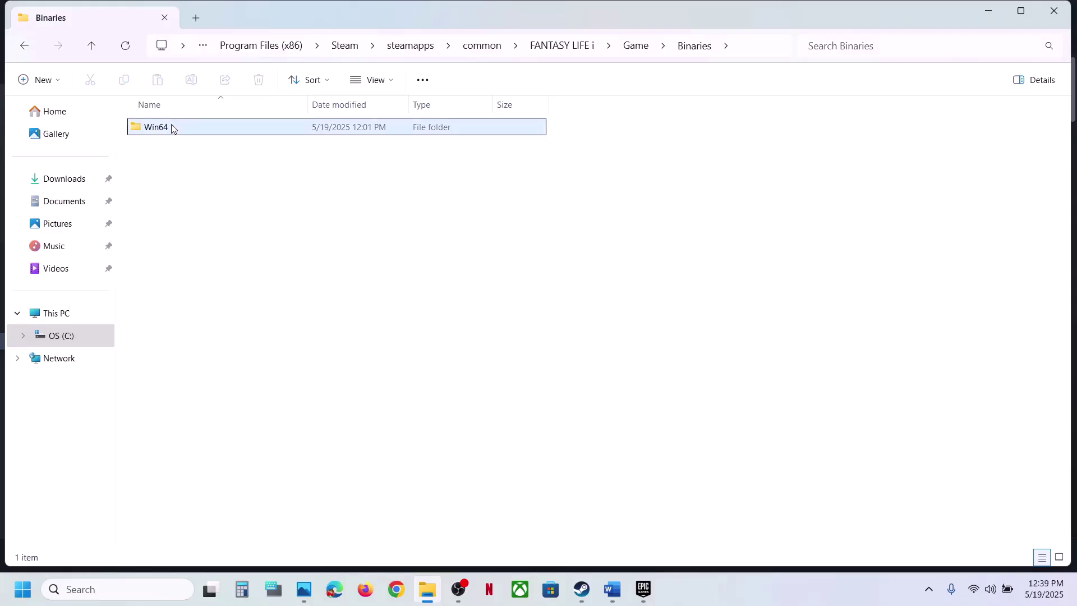
pyautogui.doubleClick(172, 128)
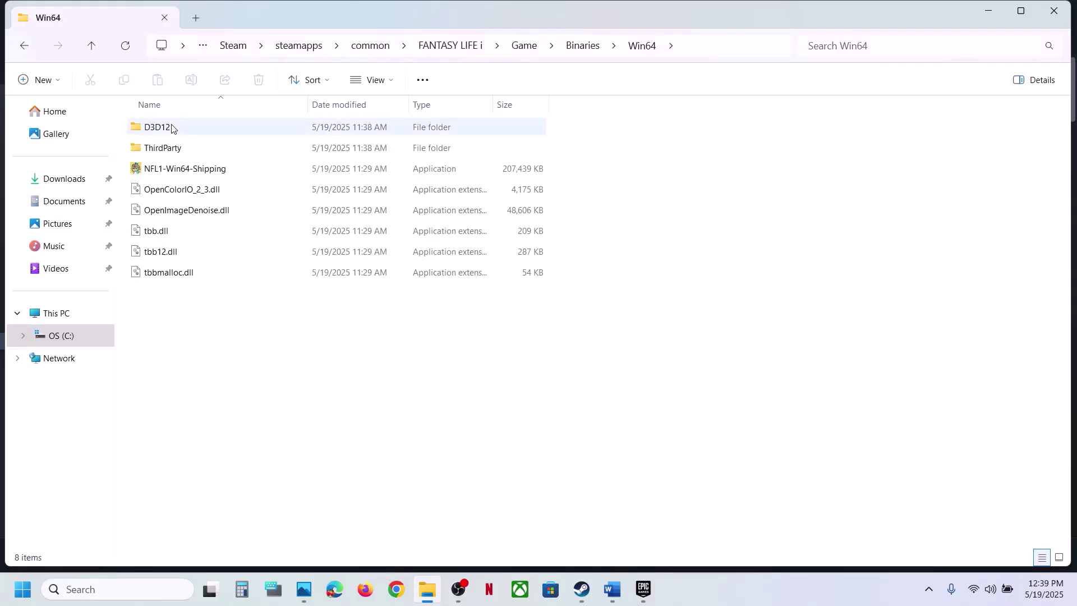
# Uncheck compatibility mode in NFL1-Win64-Shipping's properties, apply it, and close the folder window.
pyautogui.click(187, 178)
pyautogui.rightClick(187, 178)
pyautogui.click(251, 364)
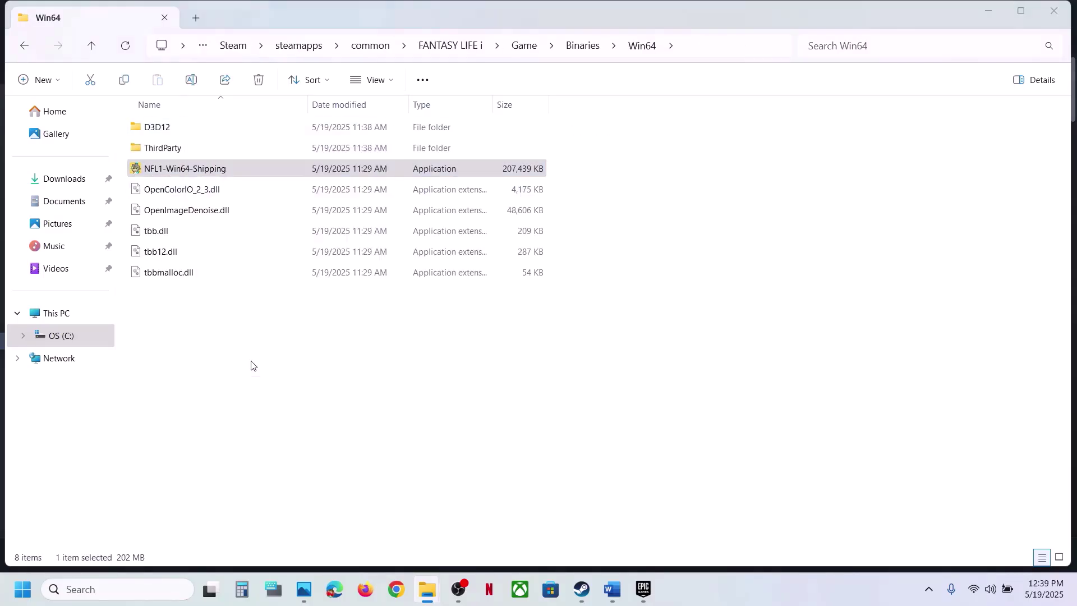
pyautogui.click(317, 223)
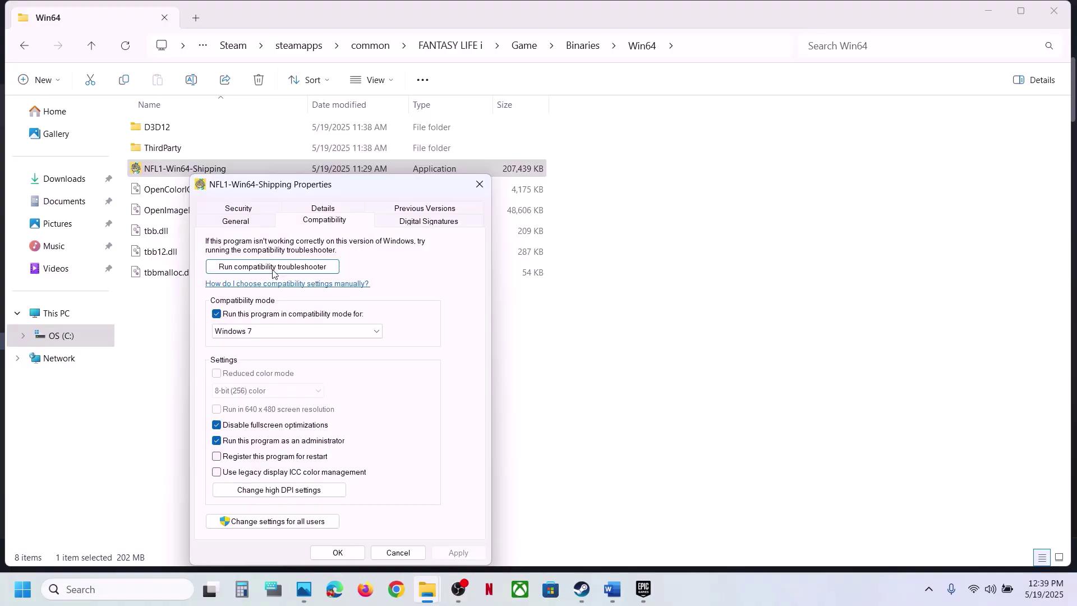
pyautogui.click(217, 314)
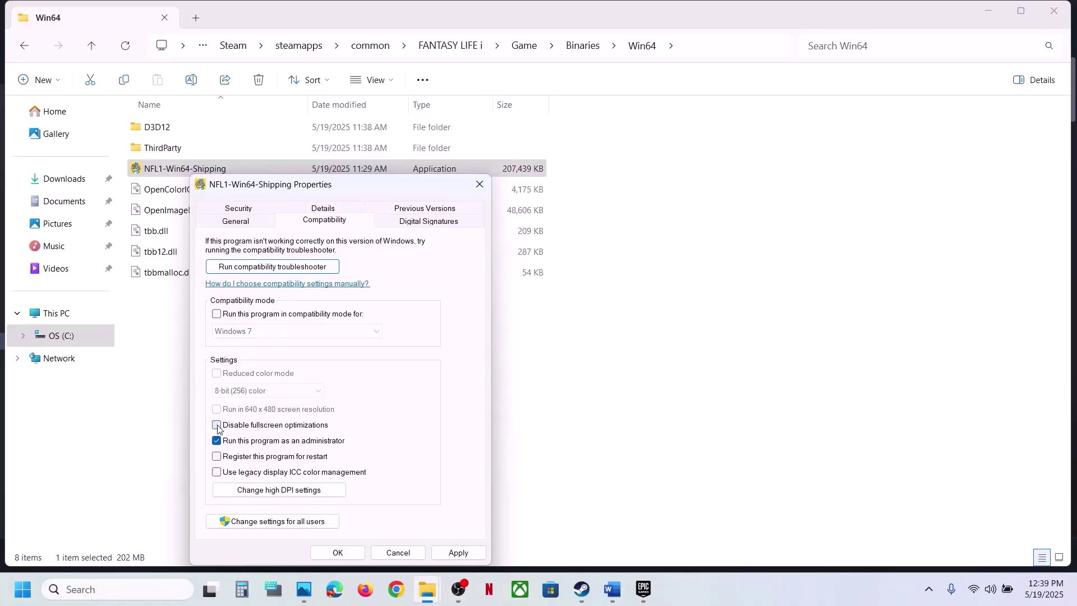
pyautogui.click(435, 554)
pyautogui.click(348, 554)
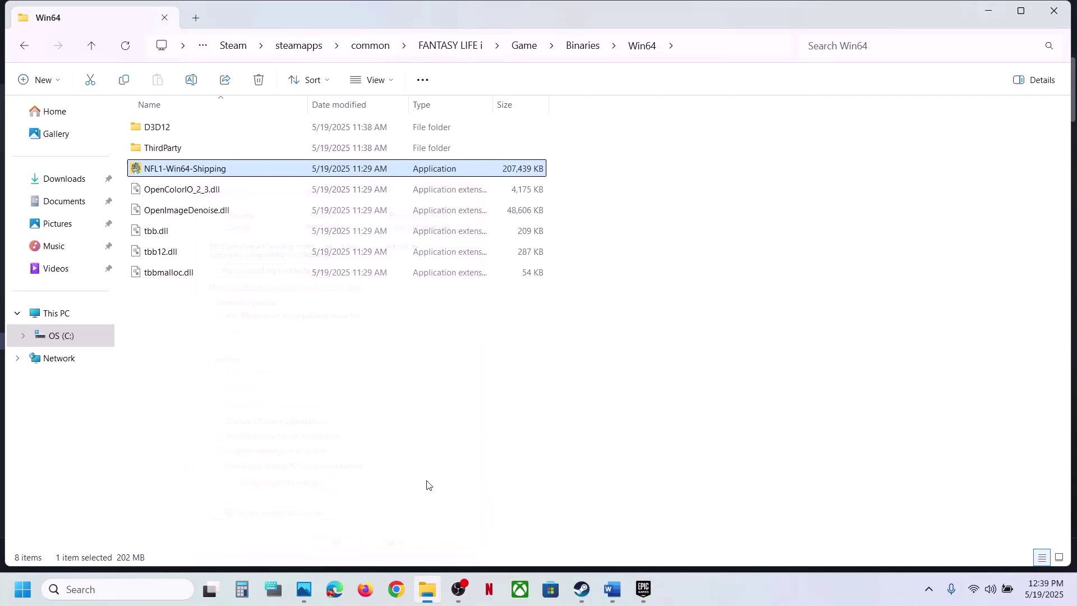
pyautogui.click(1063, 10)
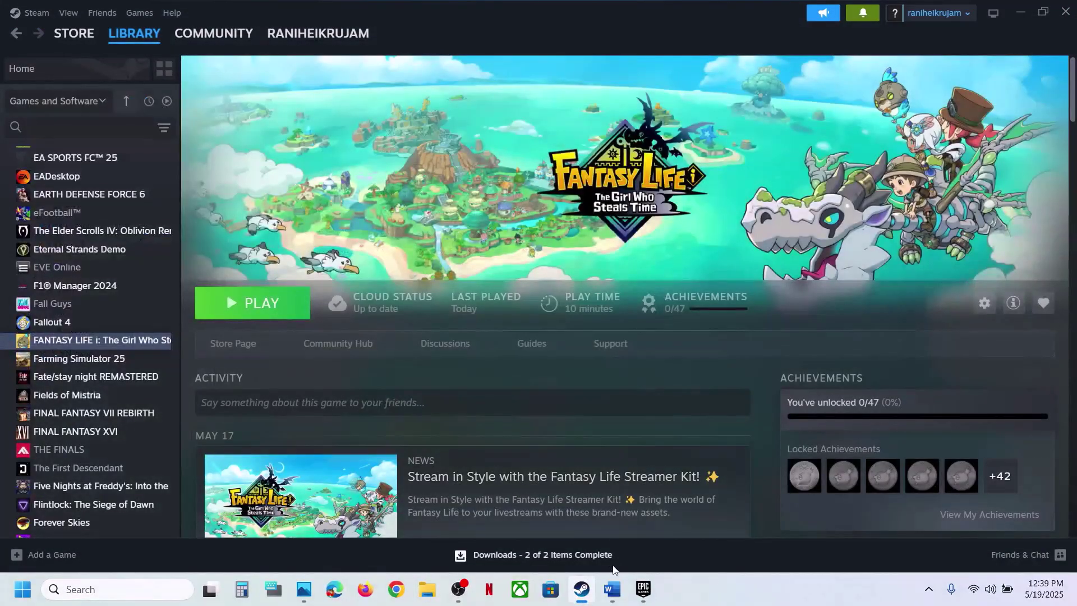
# Highlight Step 7's allow-the-game-exe-through-antivirus text in the document, then open Settings with Win+I.
pyautogui.click(612, 589)
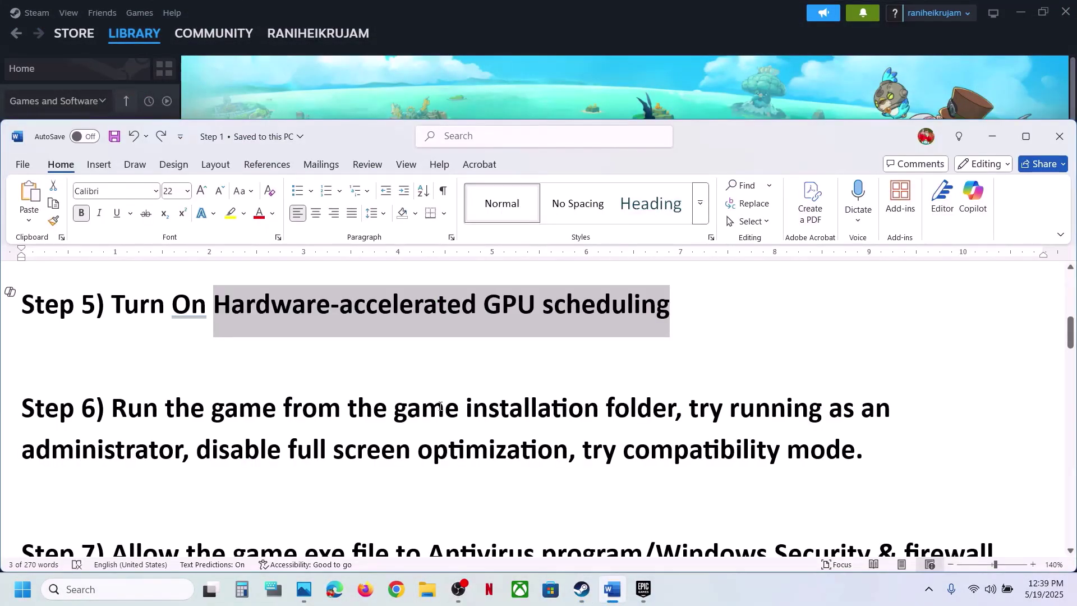
pyautogui.scroll(-3, 441, 408)
pyautogui.scroll(1, 221, 422)
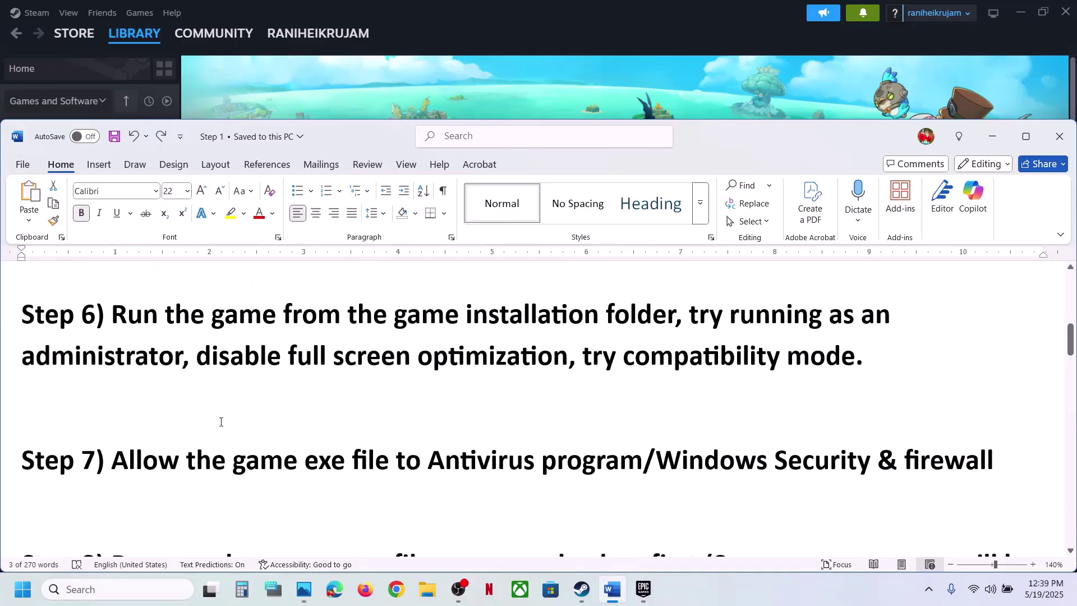
pyautogui.scroll(1, 221, 422)
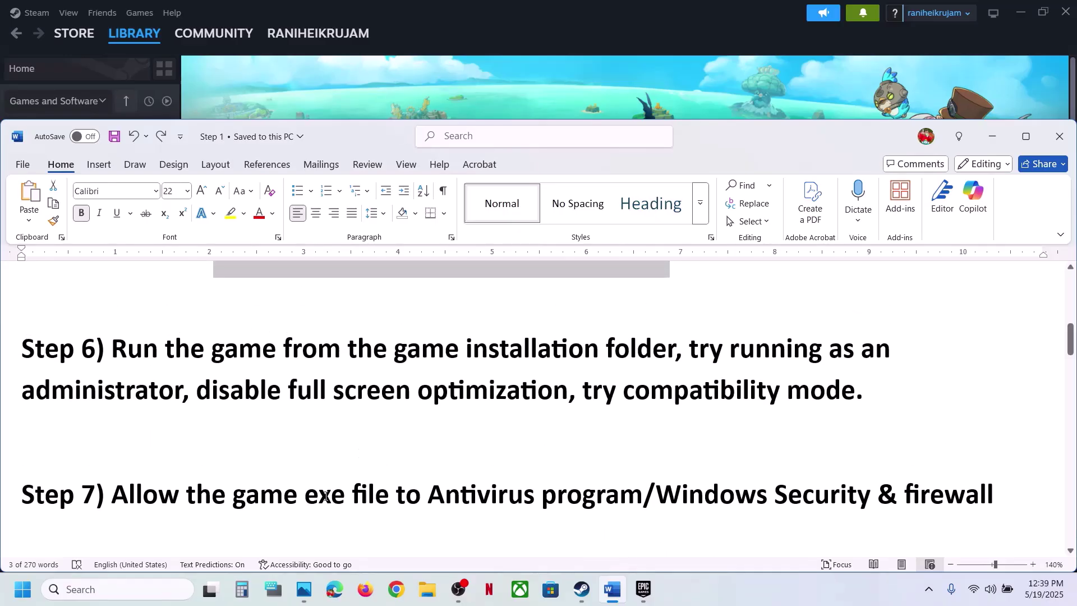
pyautogui.moveTo(186, 503); pyautogui.dragTo(637, 491)
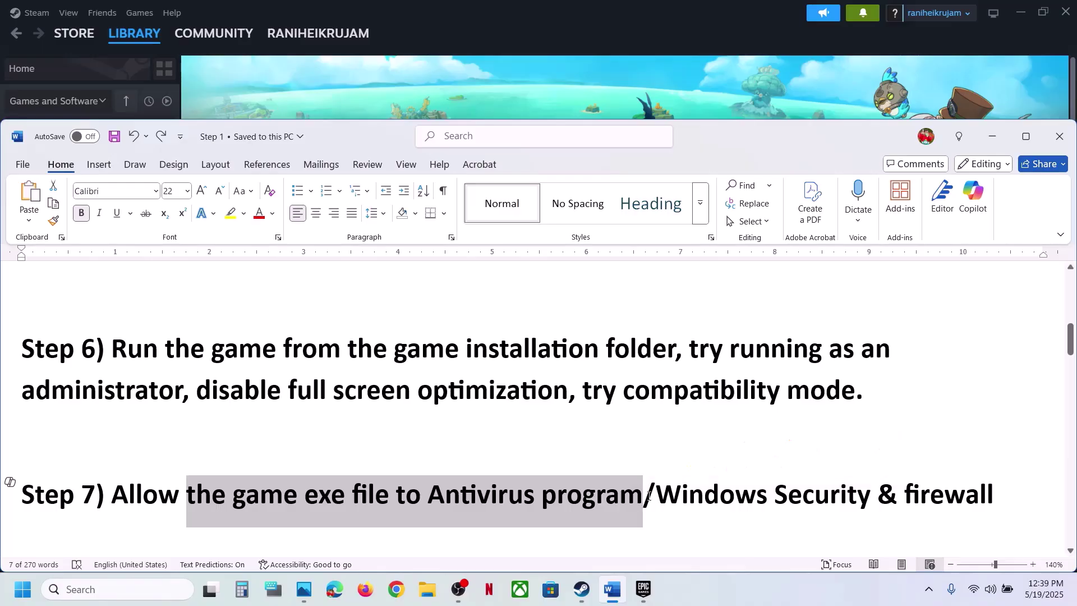
pyautogui.moveTo(643, 494); pyautogui.dragTo(811, 483)
pyautogui.press('super+i')
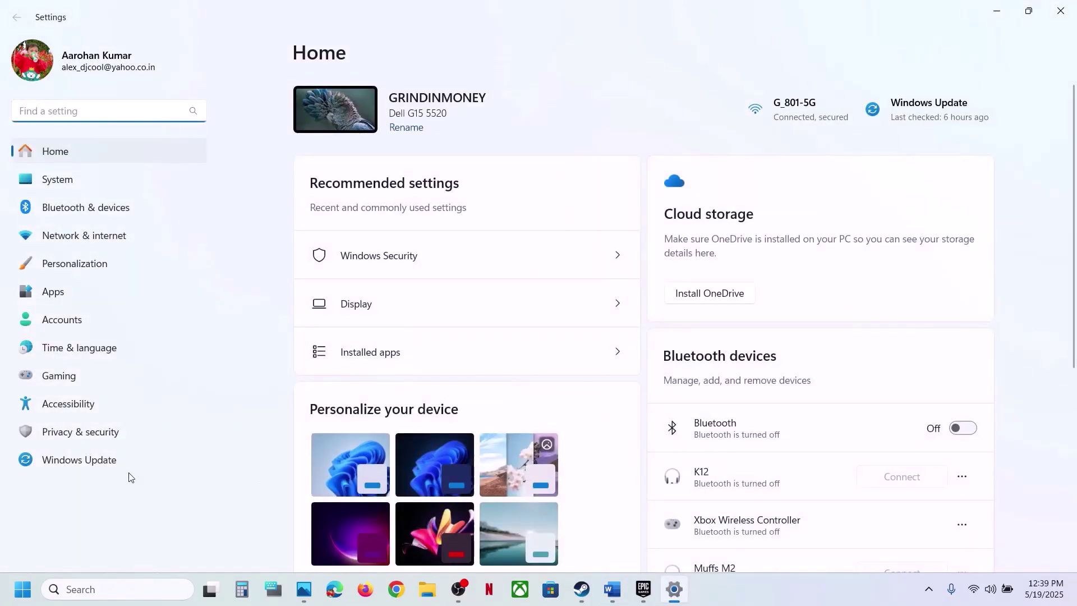
# Go to Windows Security's ransomware protection and its Controlled folder access allowed-apps list.
pyautogui.click(84, 432)
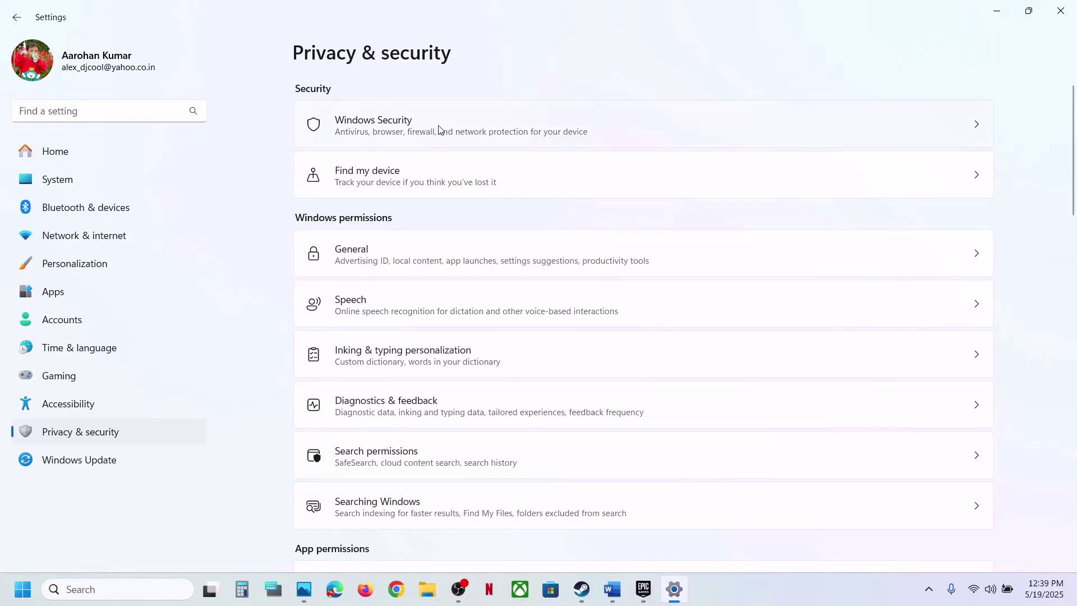
pyautogui.click(440, 130)
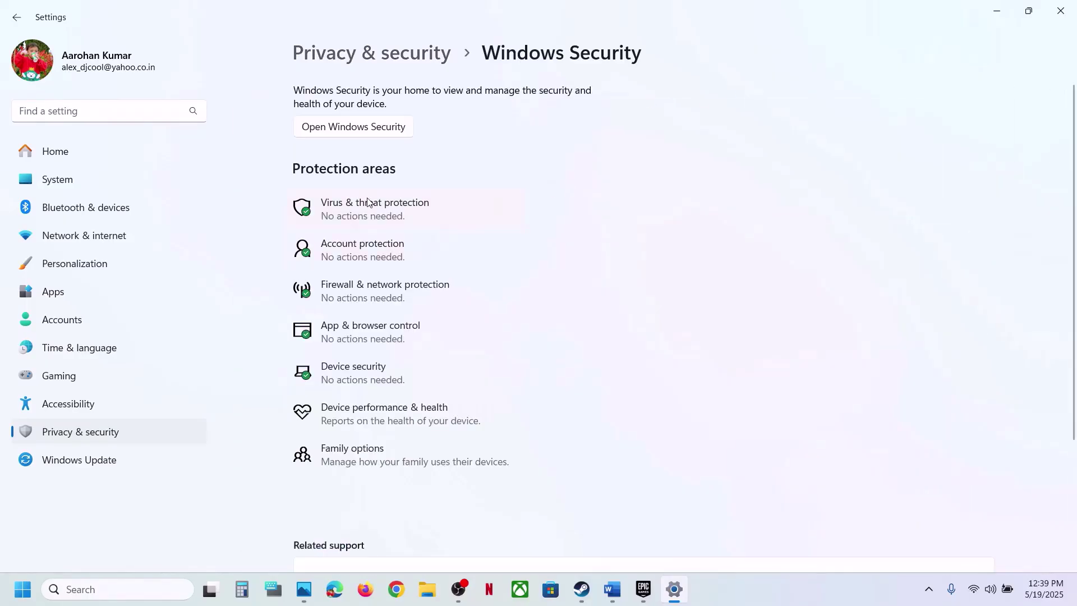
pyautogui.click(373, 217)
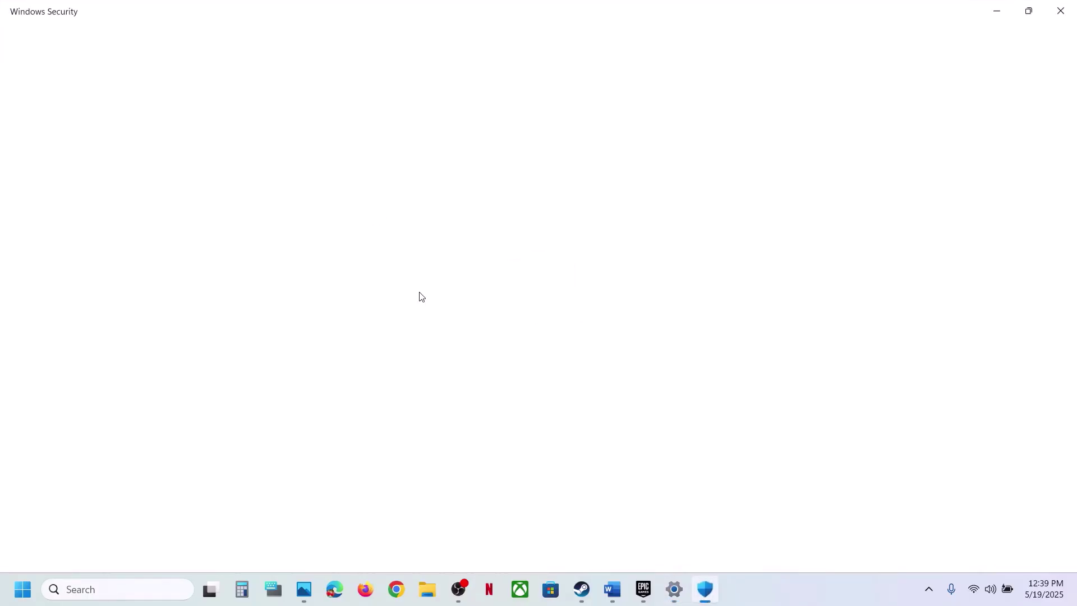
pyautogui.scroll(-3, 418, 298)
pyautogui.scroll(1, 393, 393)
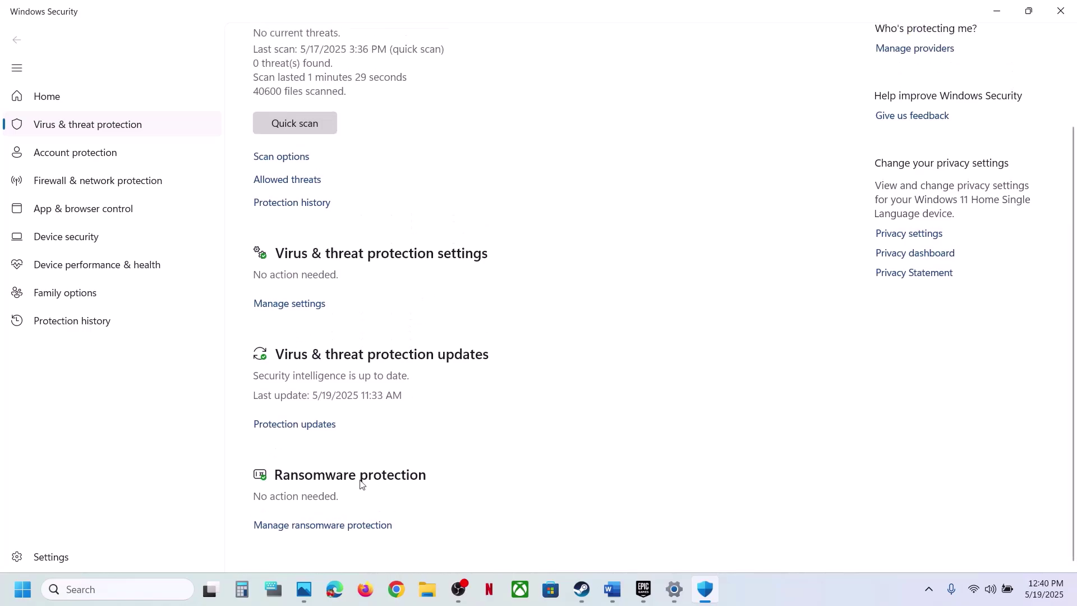
pyautogui.click(338, 525)
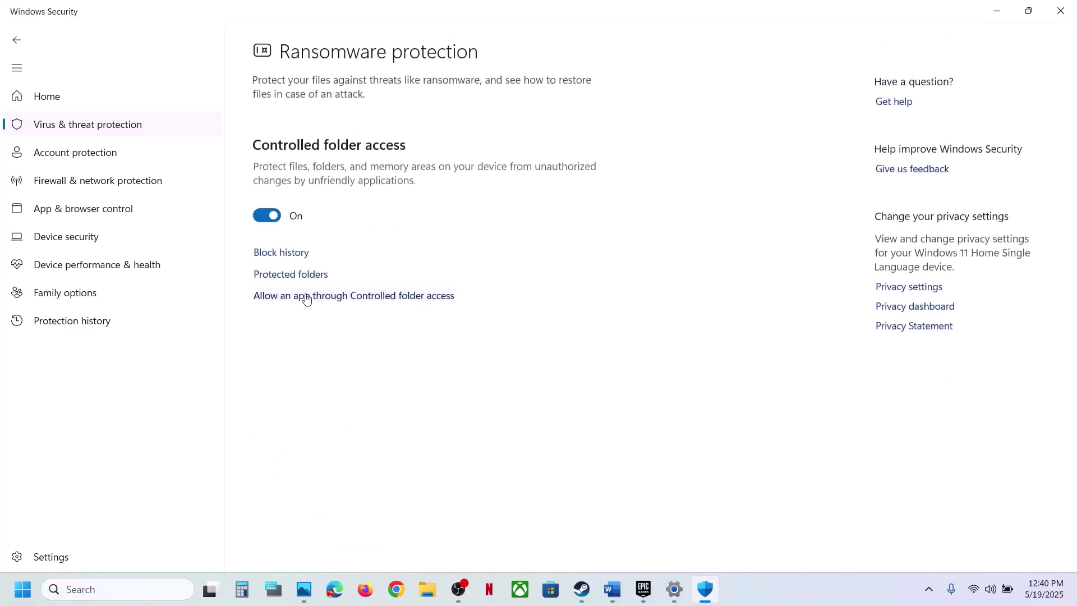
pyautogui.click(303, 303)
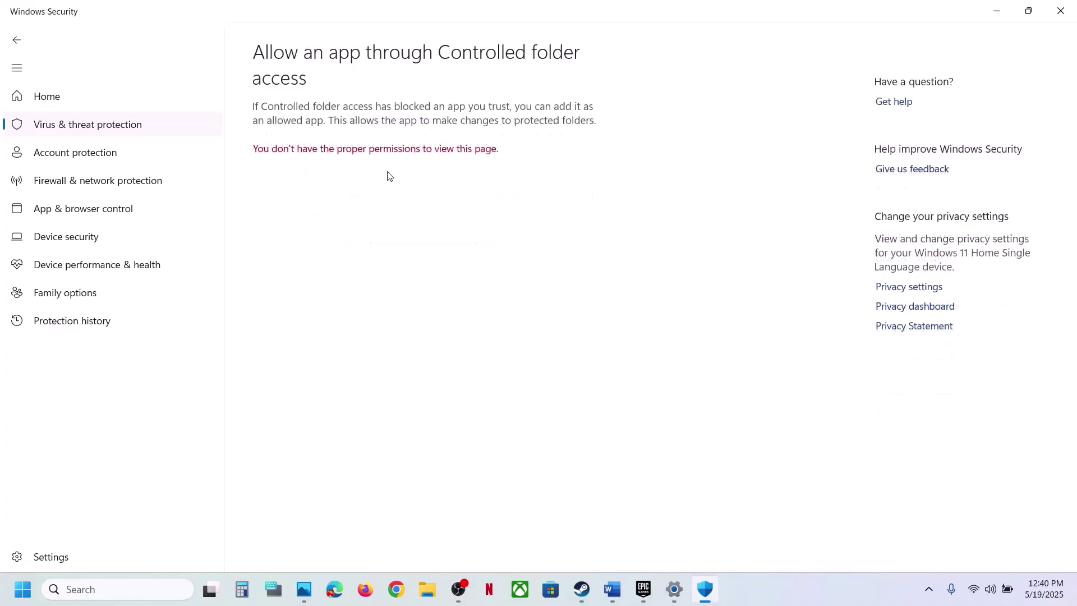
pyautogui.scroll(-3, 356, 180)
# Allow NFL1-Win64-Shipping from FANTASY LIFE i\Game\Binaries\Win64 through Controlled folder access.
pyautogui.click(356, 50)
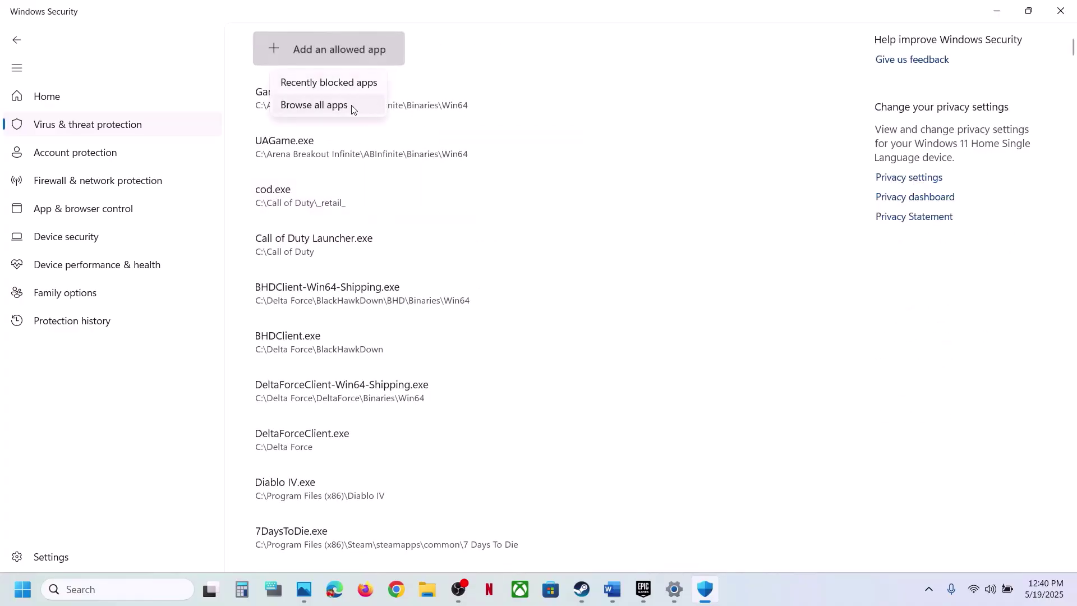
pyautogui.click(356, 104)
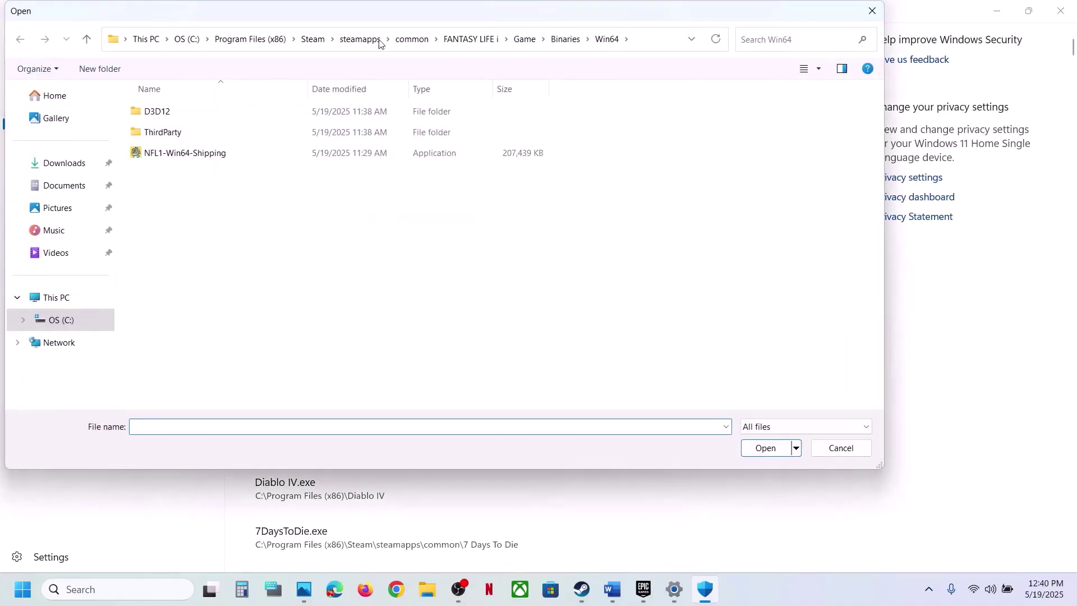
pyautogui.click(408, 39)
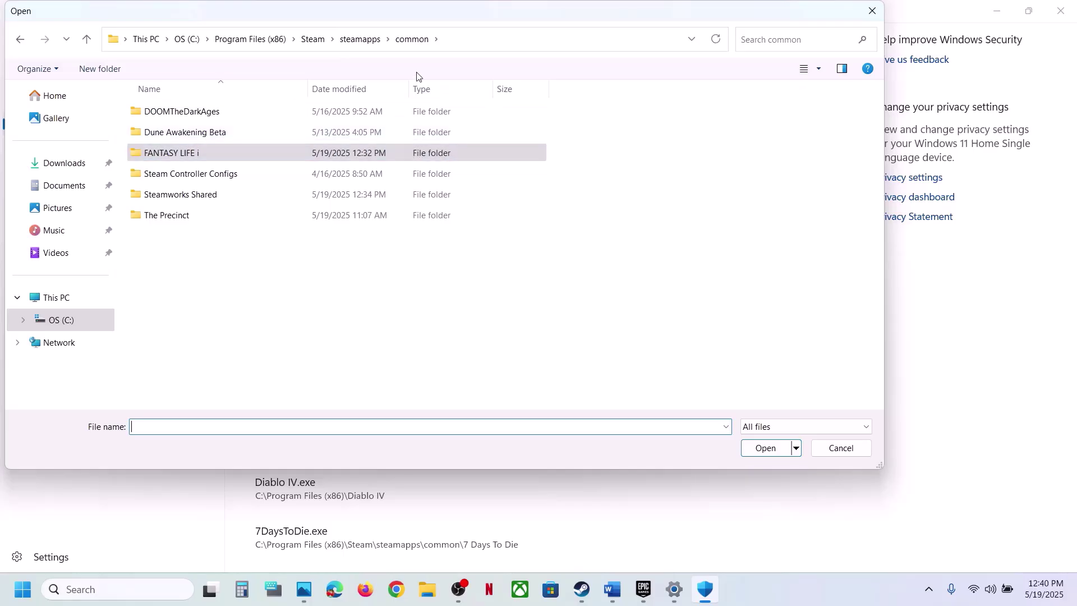
pyautogui.click(469, 49)
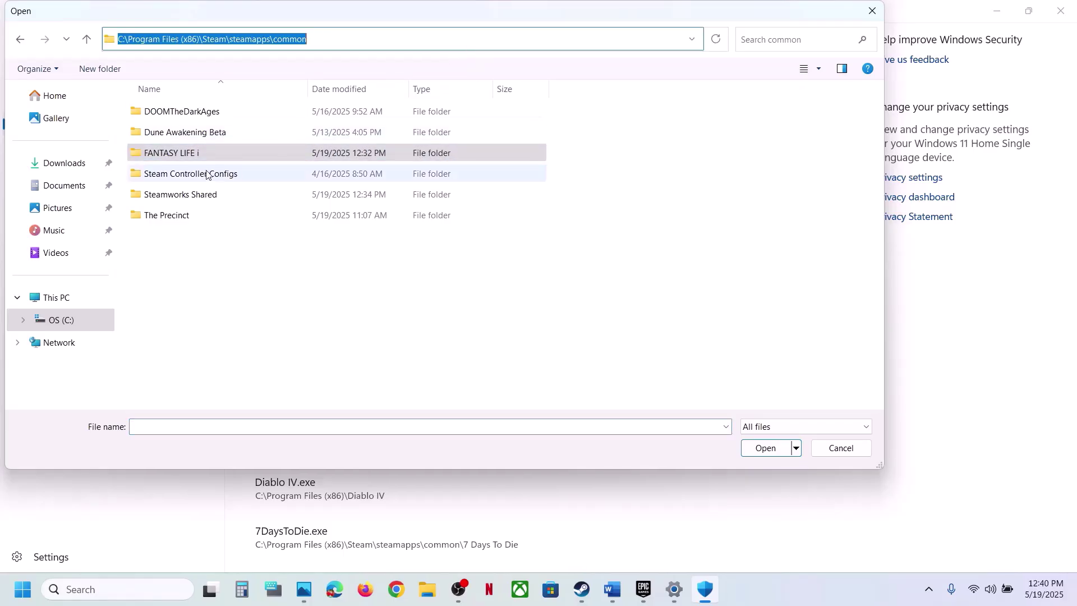
pyautogui.doubleClick(196, 154)
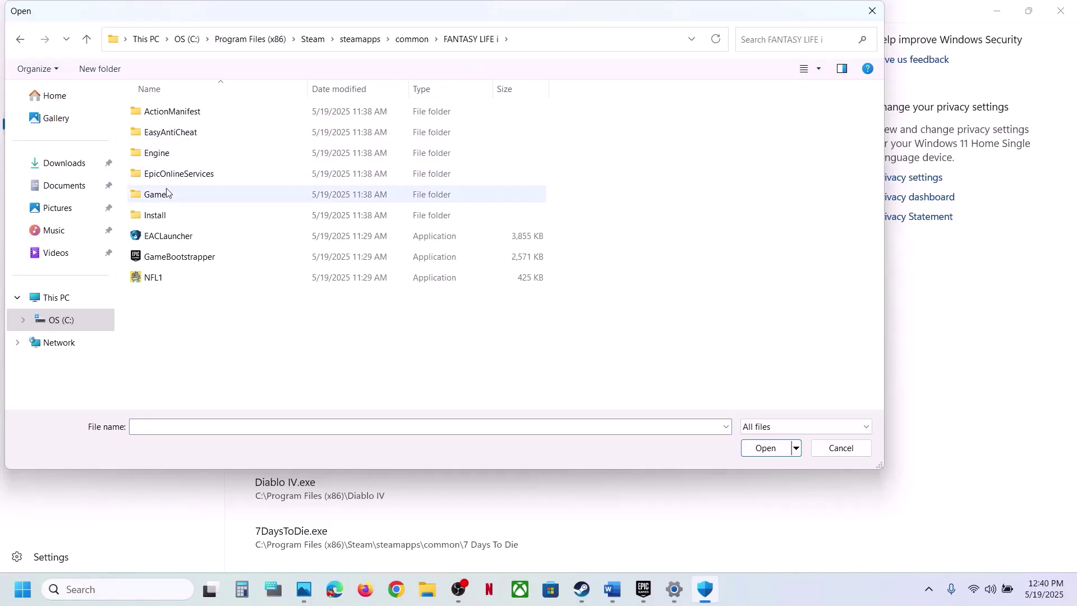
pyautogui.doubleClick(165, 193)
pyautogui.doubleClick(171, 115)
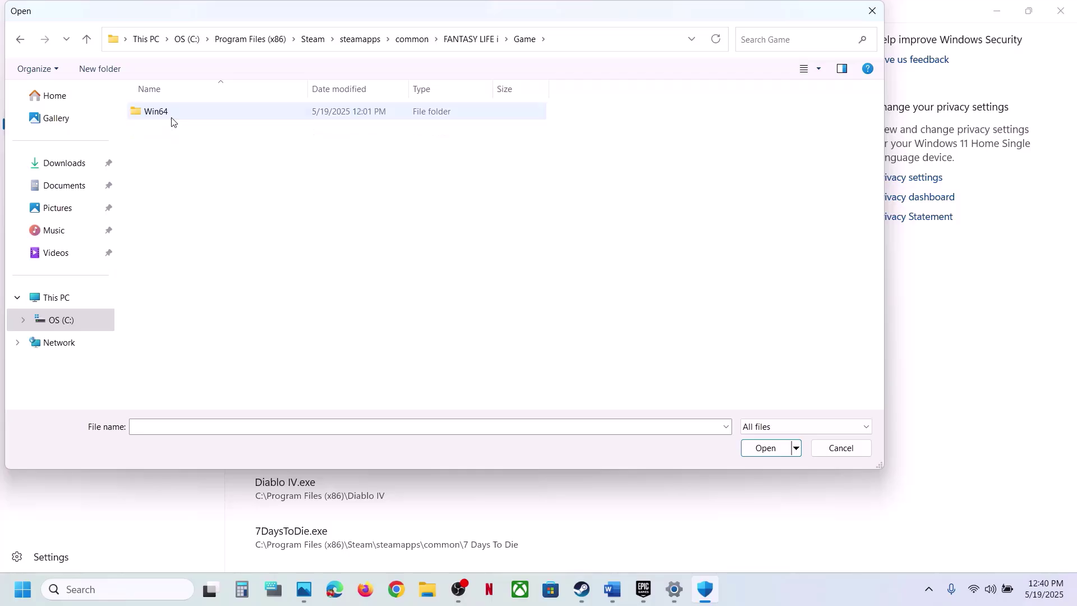
pyautogui.doubleClick(171, 115)
pyautogui.click(205, 156)
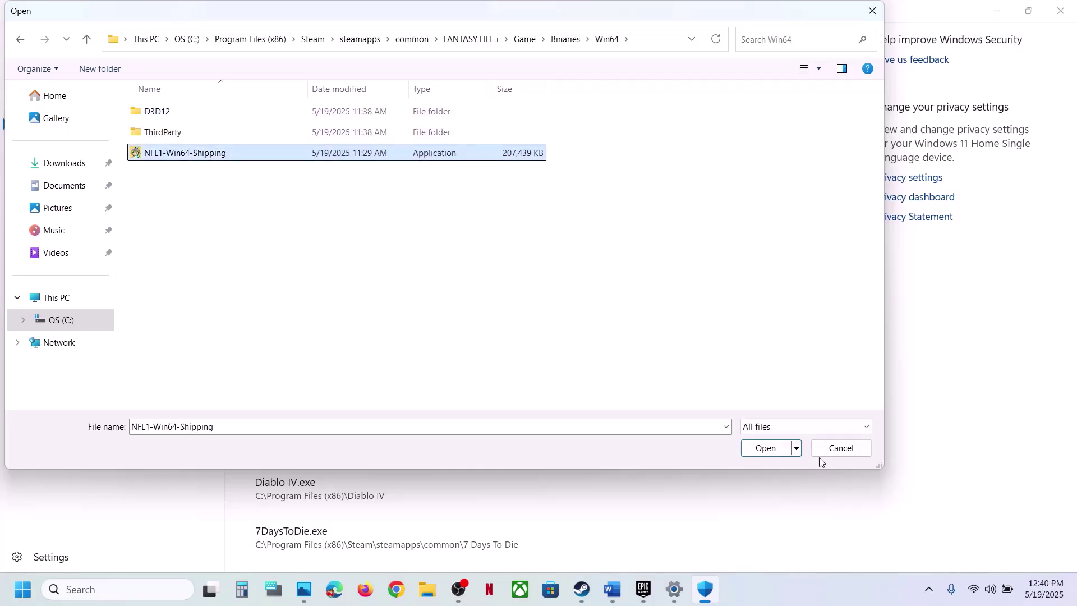
pyautogui.click(764, 447)
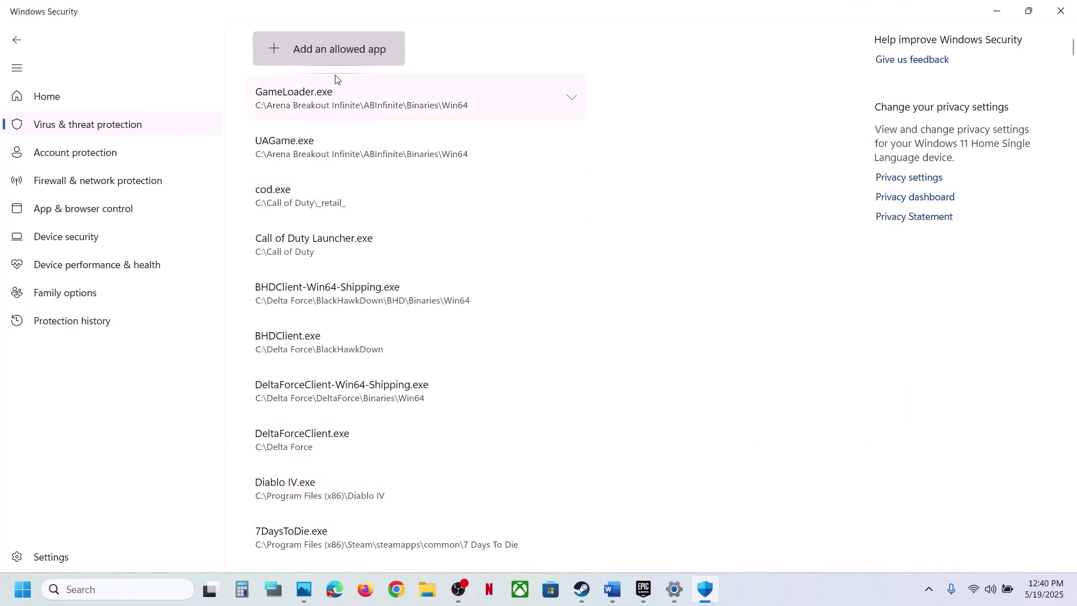
# Also allow the NFL1 application from the FANTASY LIFE i main folder.
pyautogui.click(334, 57)
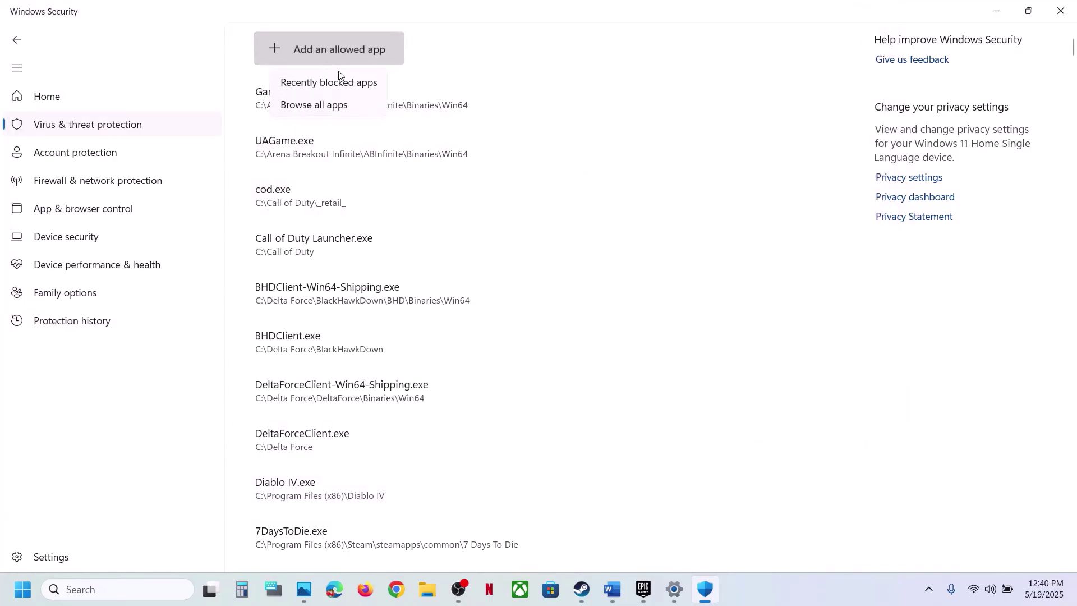
pyautogui.click(340, 113)
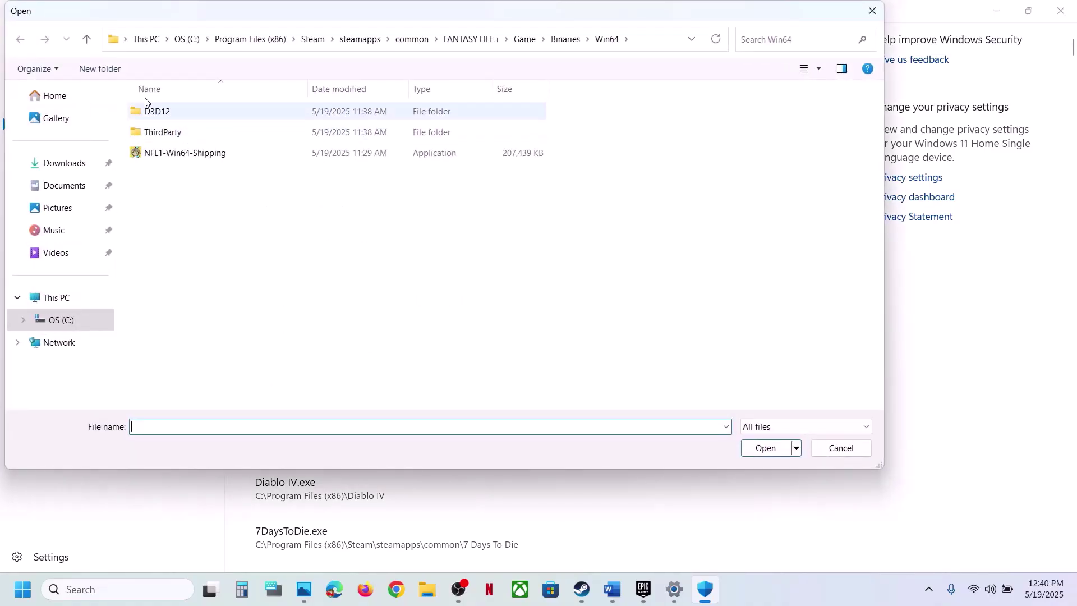
pyautogui.click(89, 39)
pyautogui.click(94, 45)
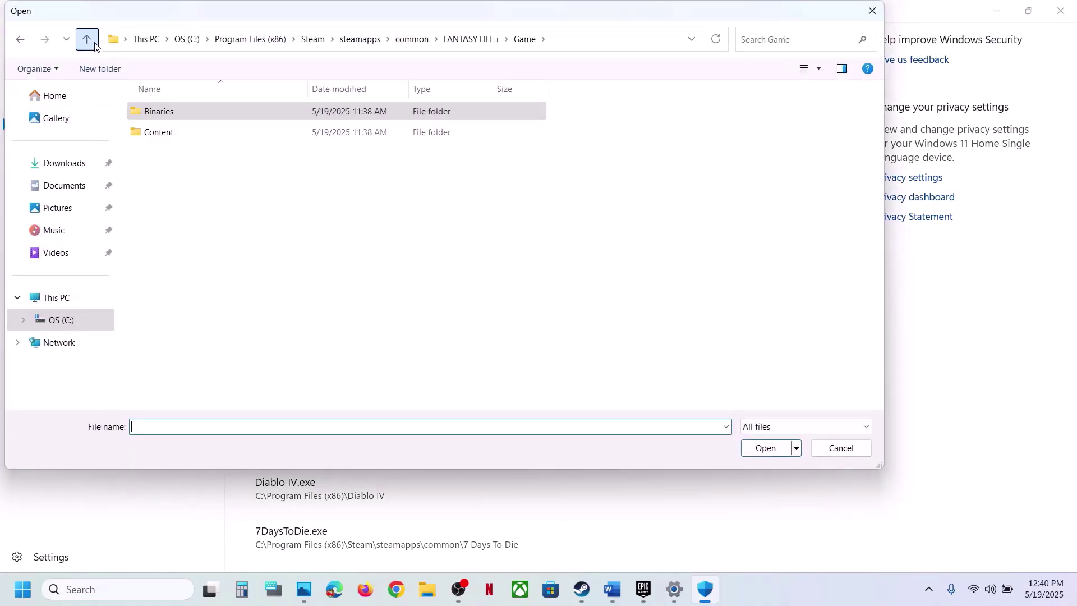
pyautogui.click(94, 45)
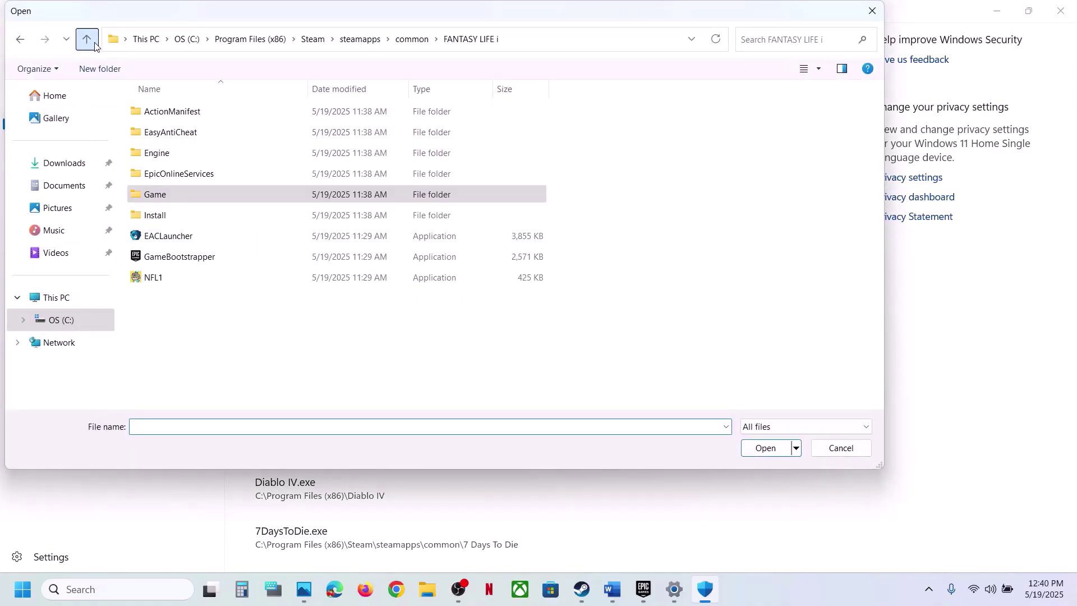
pyautogui.click(154, 279)
pyautogui.click(766, 449)
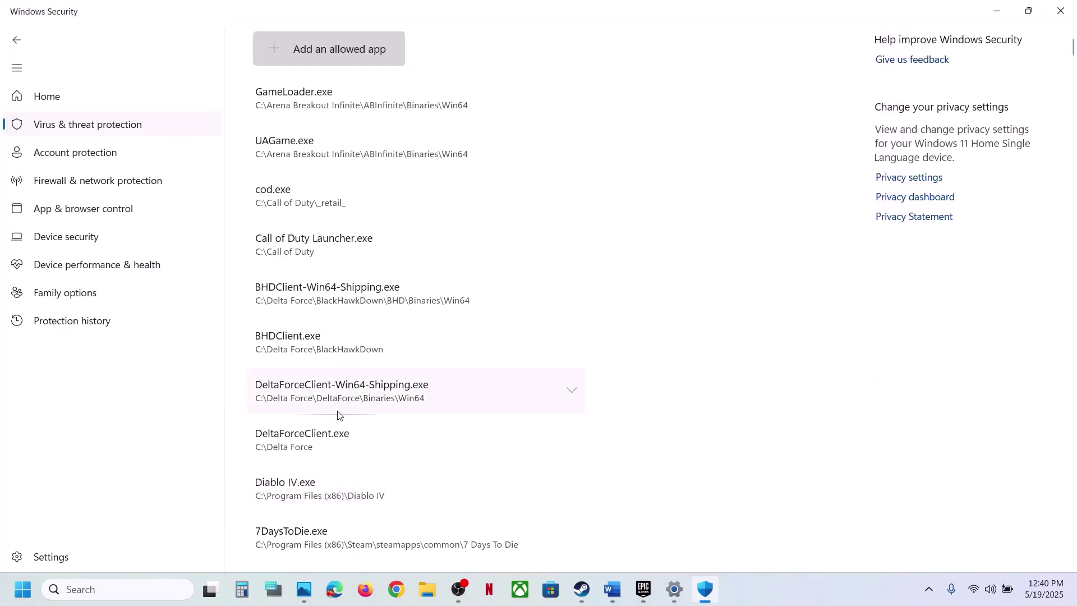
# Reach Control Panel's System and Security > Windows Defender Firewall > Allow an app list and choose Change settings.
pyautogui.click(132, 584)
pyautogui.write('control')
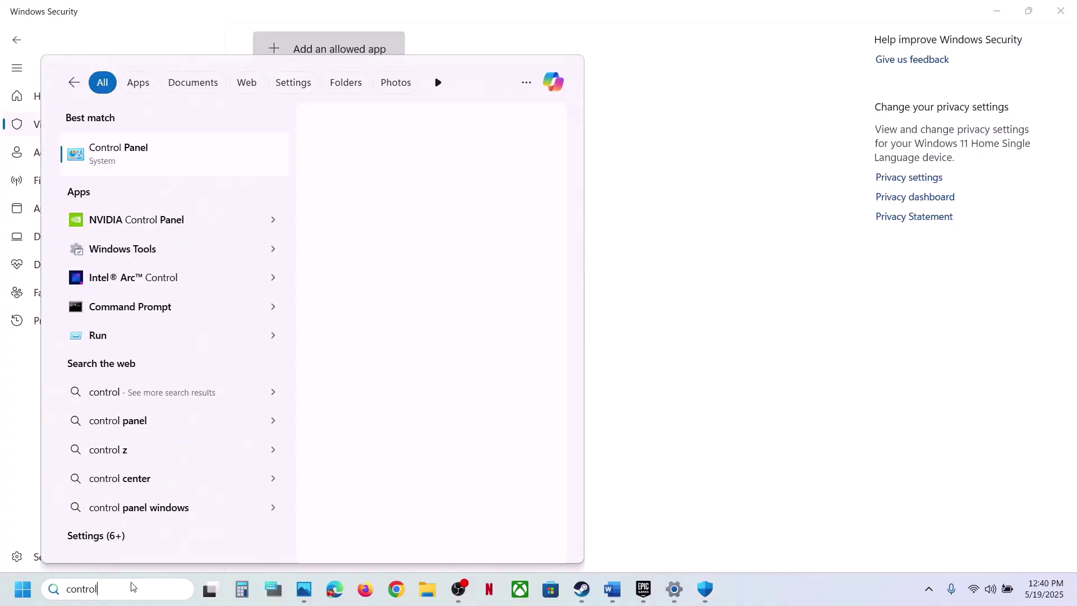
pyautogui.press('Return')
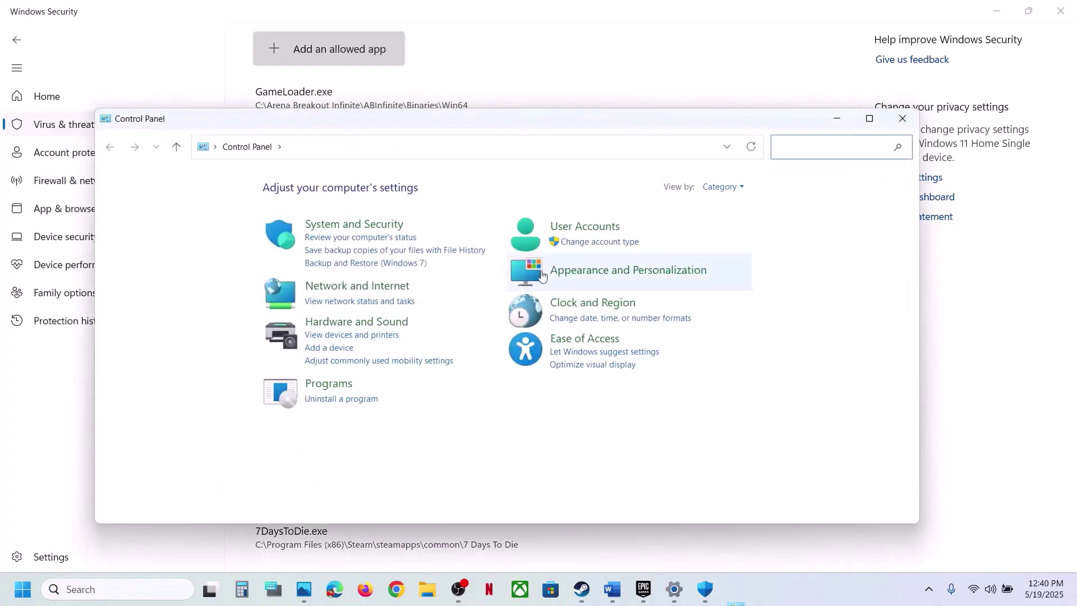
pyautogui.click(365, 227)
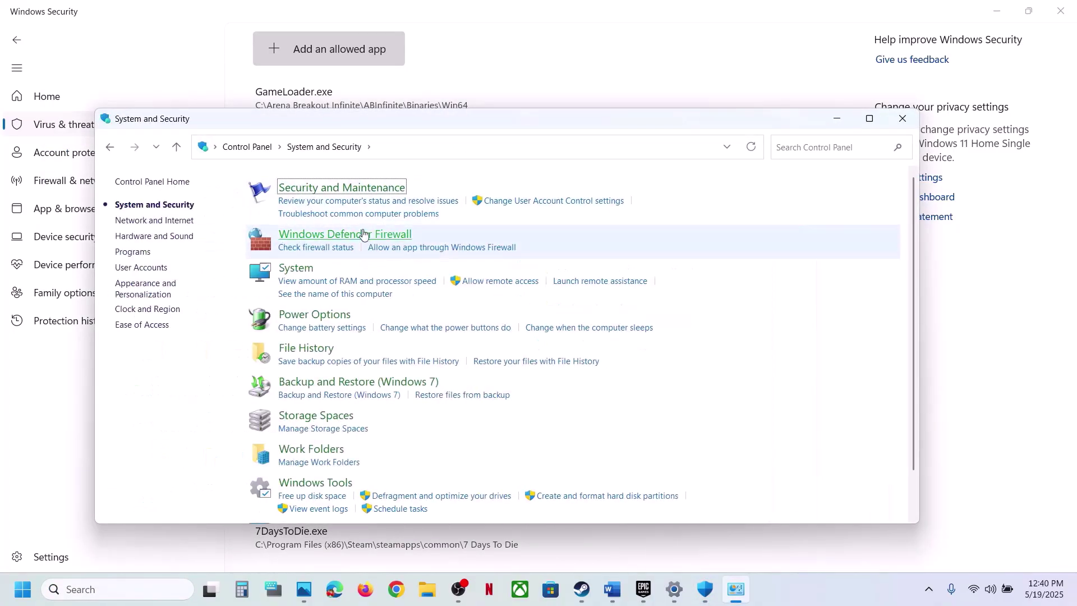
pyautogui.click(406, 234)
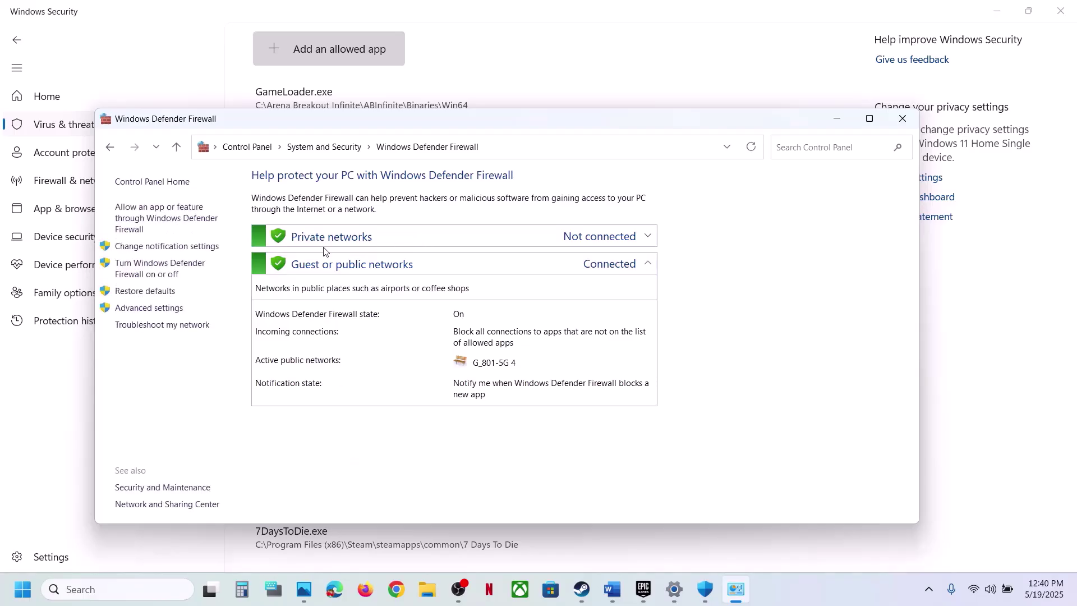
pyautogui.click(178, 218)
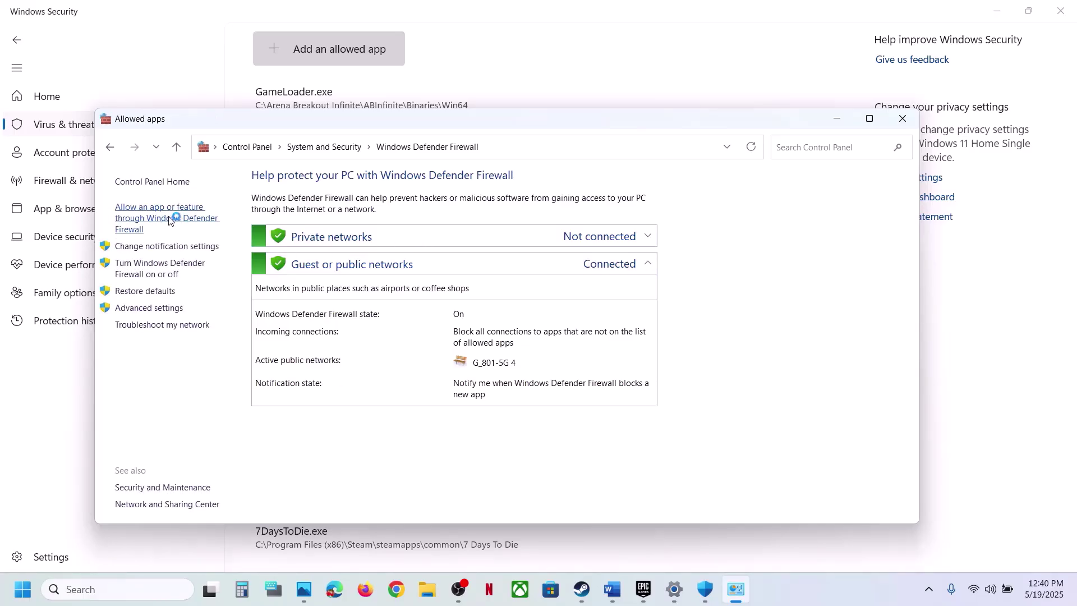
pyautogui.click(682, 221)
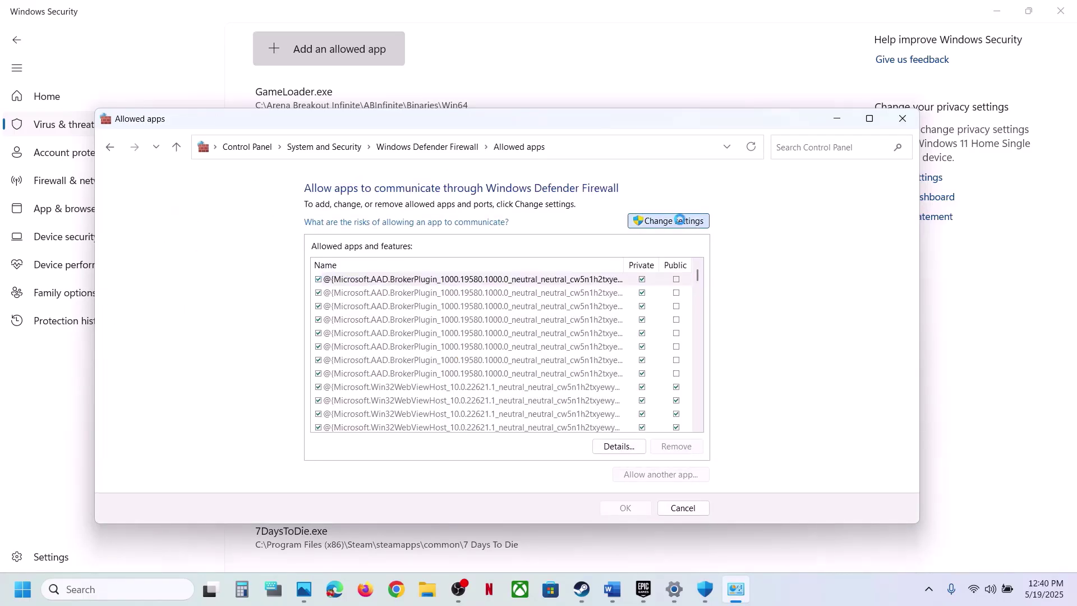
# Try adding NFL1-Win64-Shipping from Binaries\Win64 to the firewall; FantasyLife i is already an exception.
pyautogui.click(654, 475)
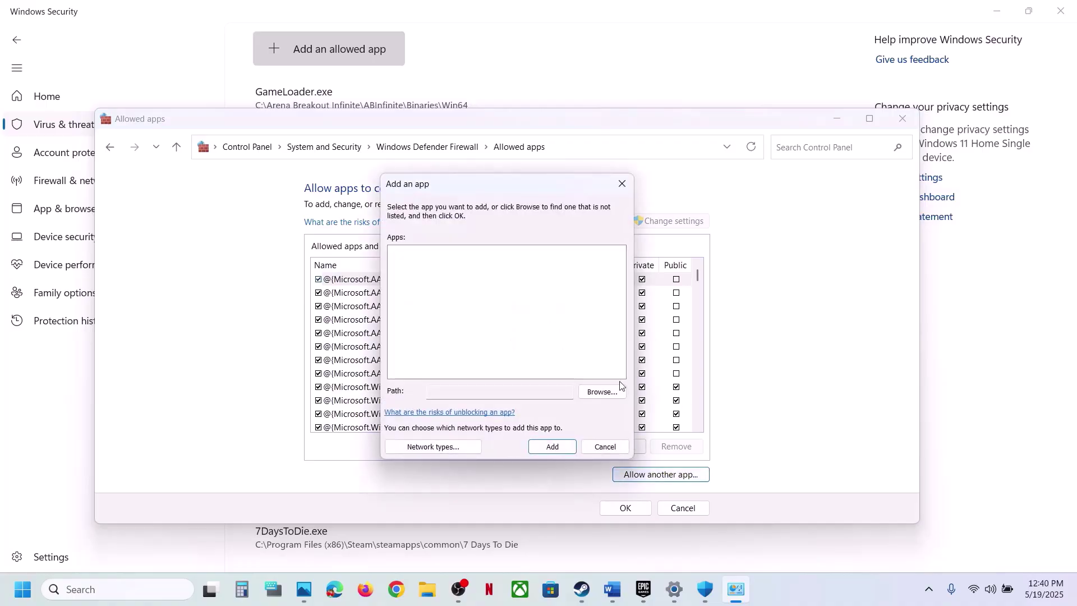
pyautogui.click(612, 387)
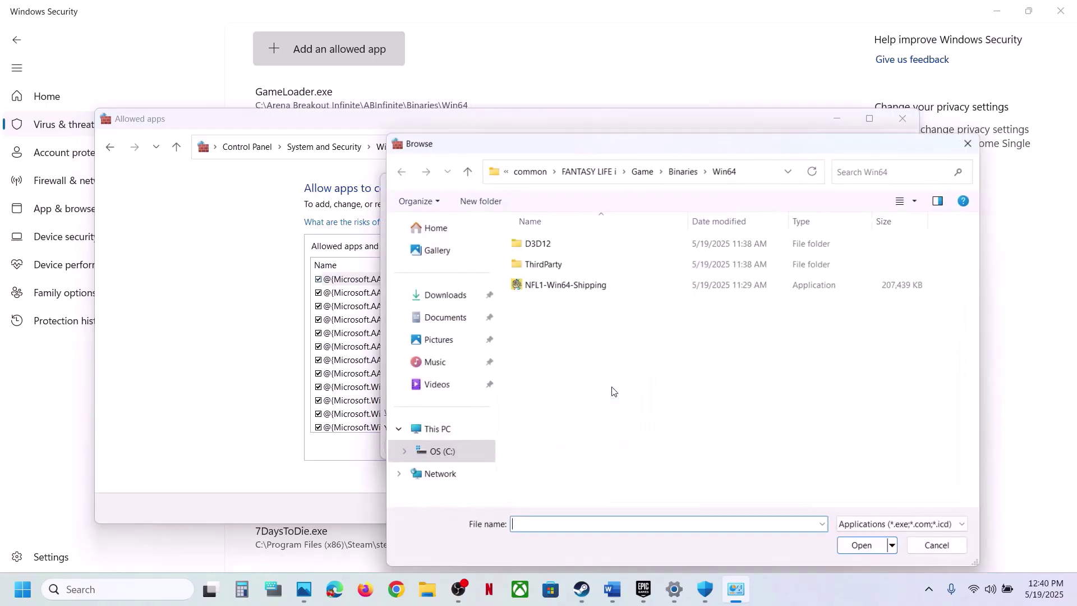
pyautogui.click(634, 172)
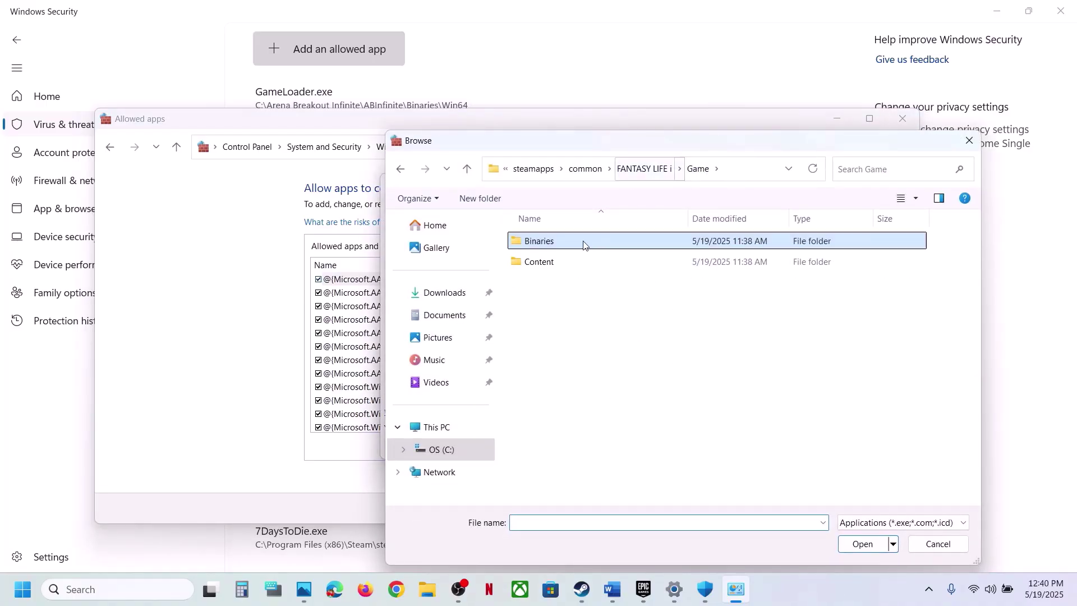
pyautogui.doubleClick(565, 247)
pyautogui.doubleClick(565, 247)
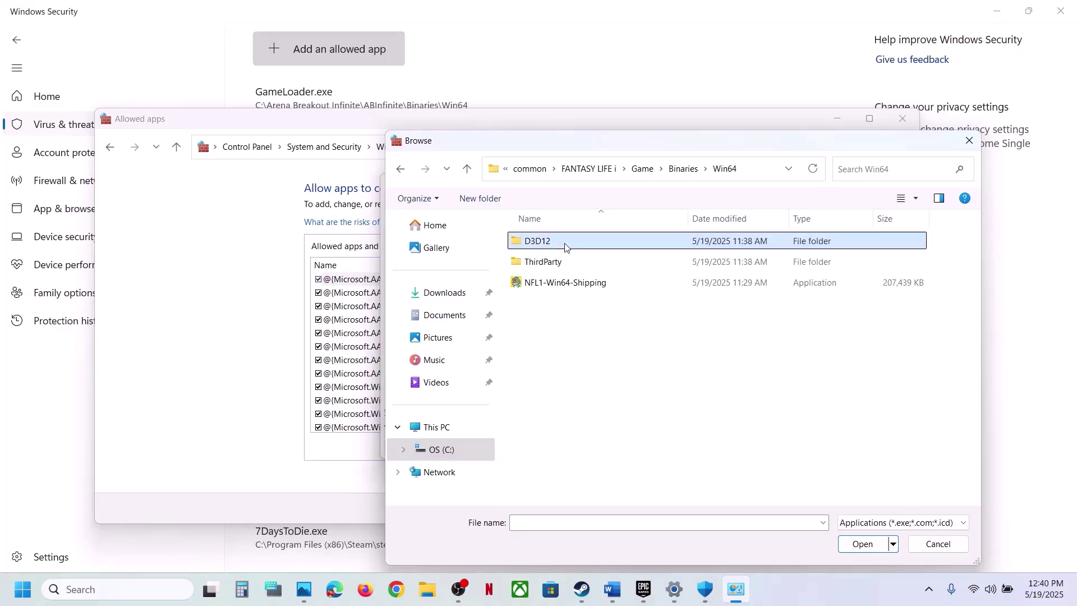
pyautogui.click(560, 284)
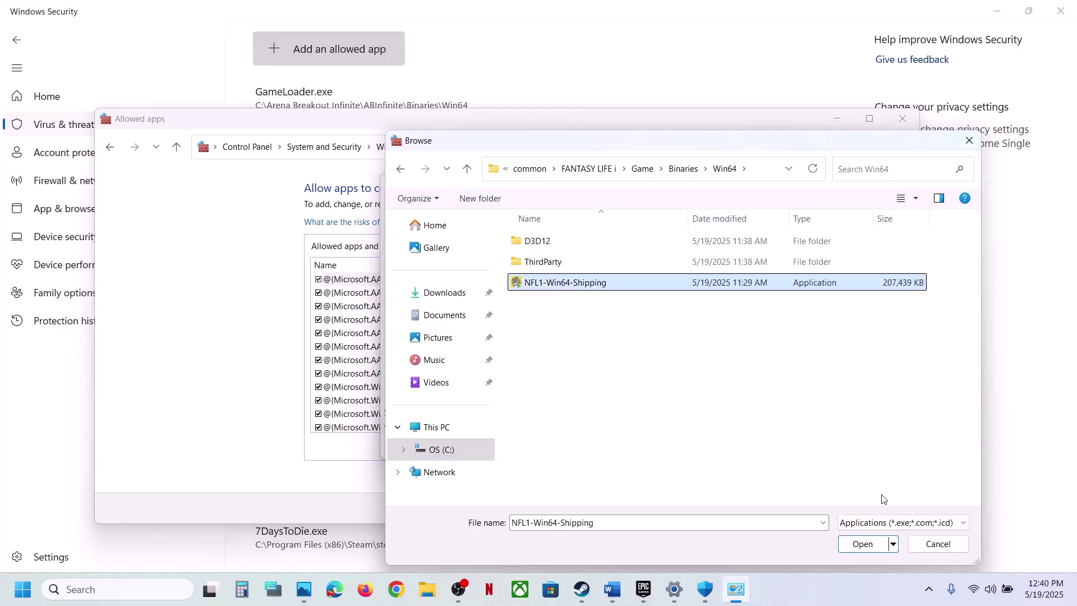
pyautogui.click(863, 548)
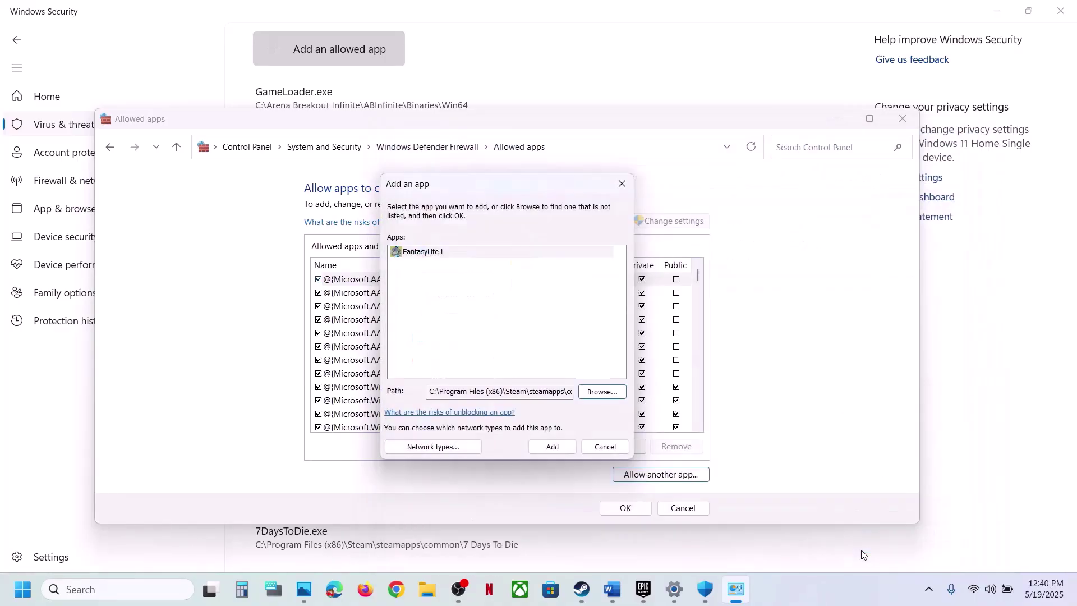
pyautogui.click(552, 447)
pyautogui.click(608, 343)
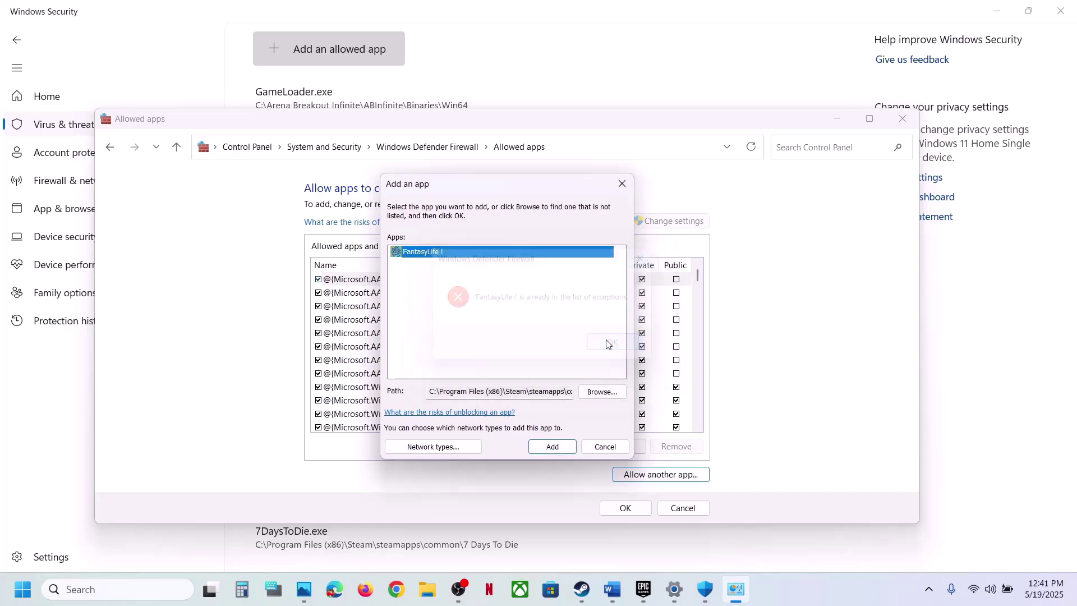
# Try adding the NFL1 launcher too, find BootstrapPackagedGame already allowed, and close the firewall dialogs.
pyautogui.click(602, 398)
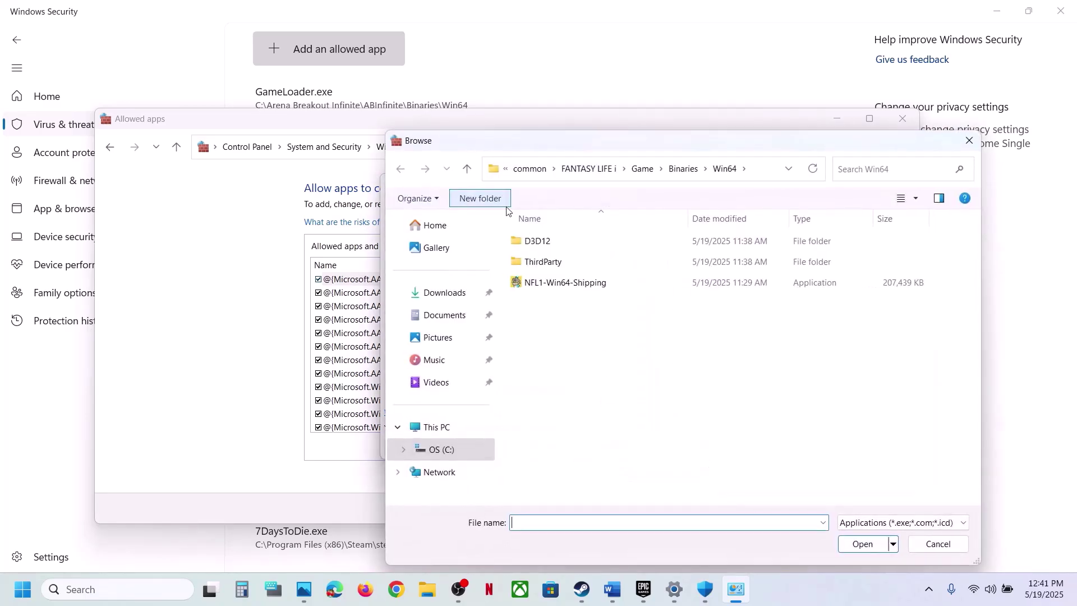
pyautogui.click(467, 169)
pyautogui.click(467, 169)
pyautogui.click(467, 168)
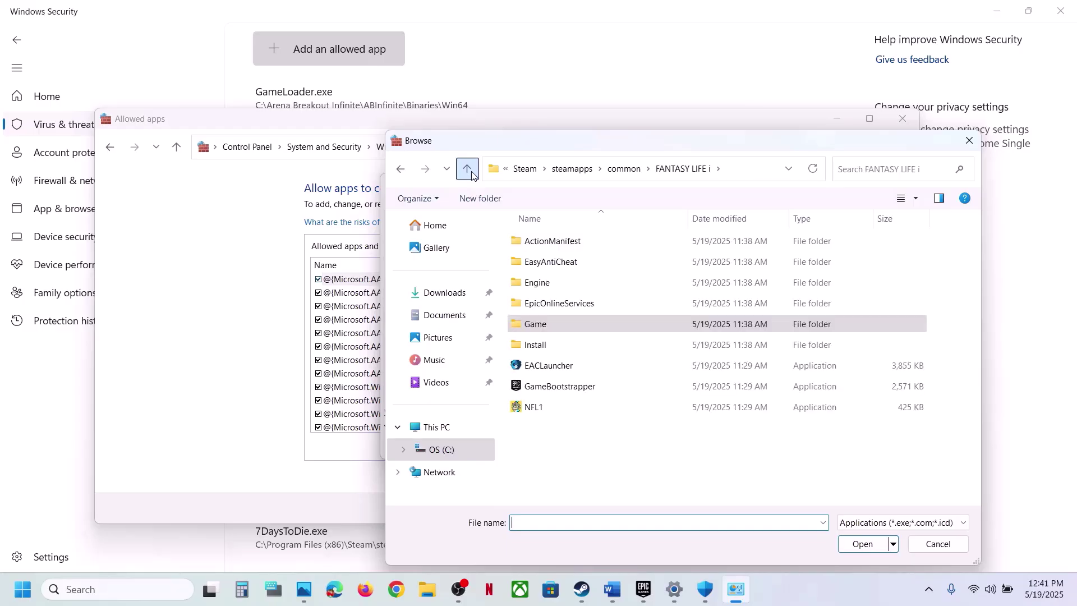
pyautogui.click(557, 414)
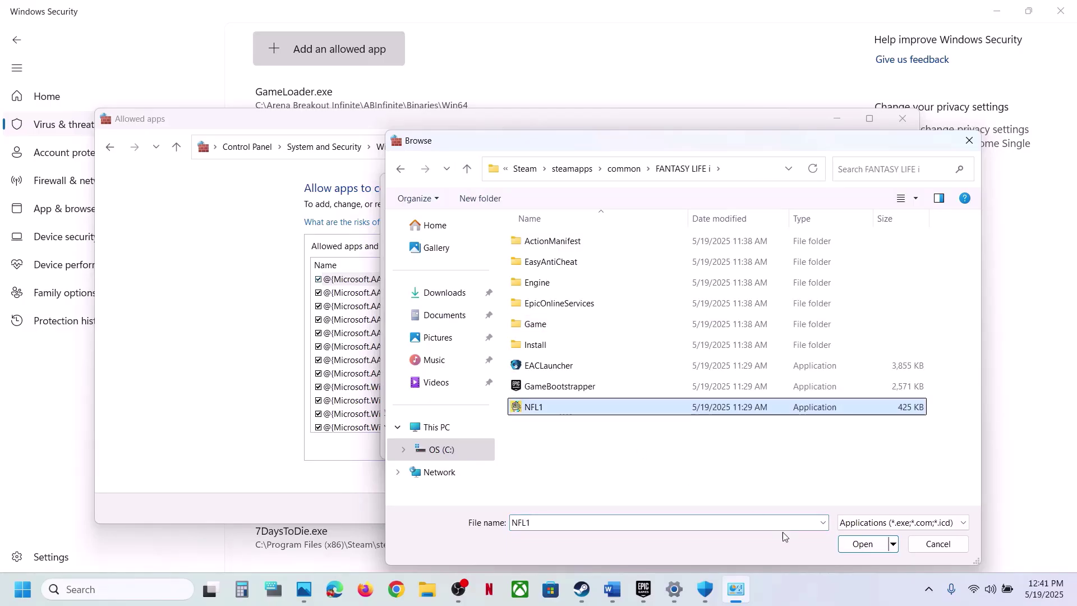
pyautogui.click(846, 545)
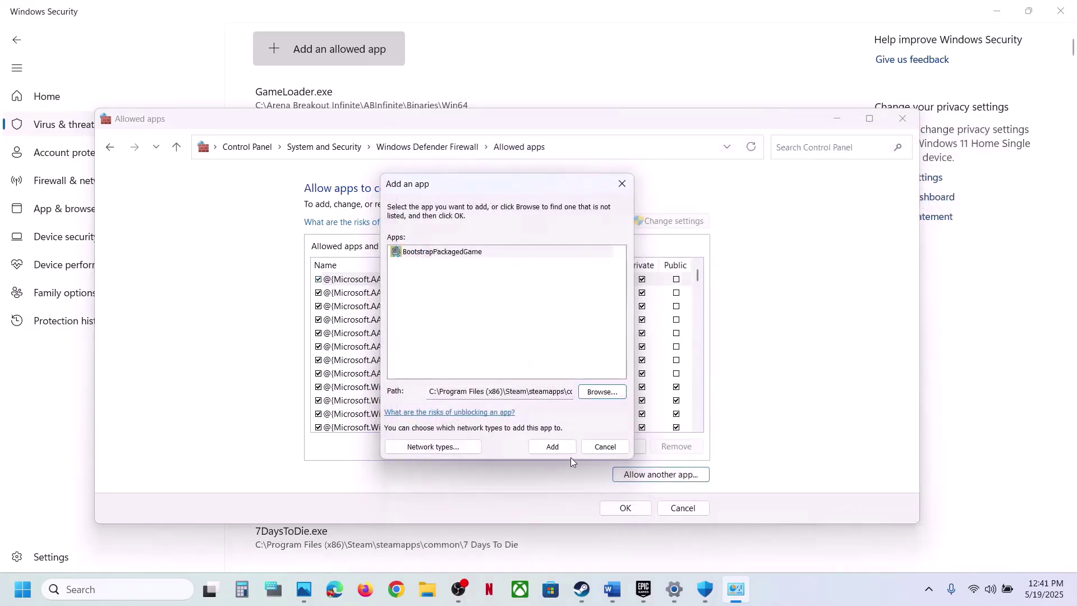
pyautogui.click(553, 449)
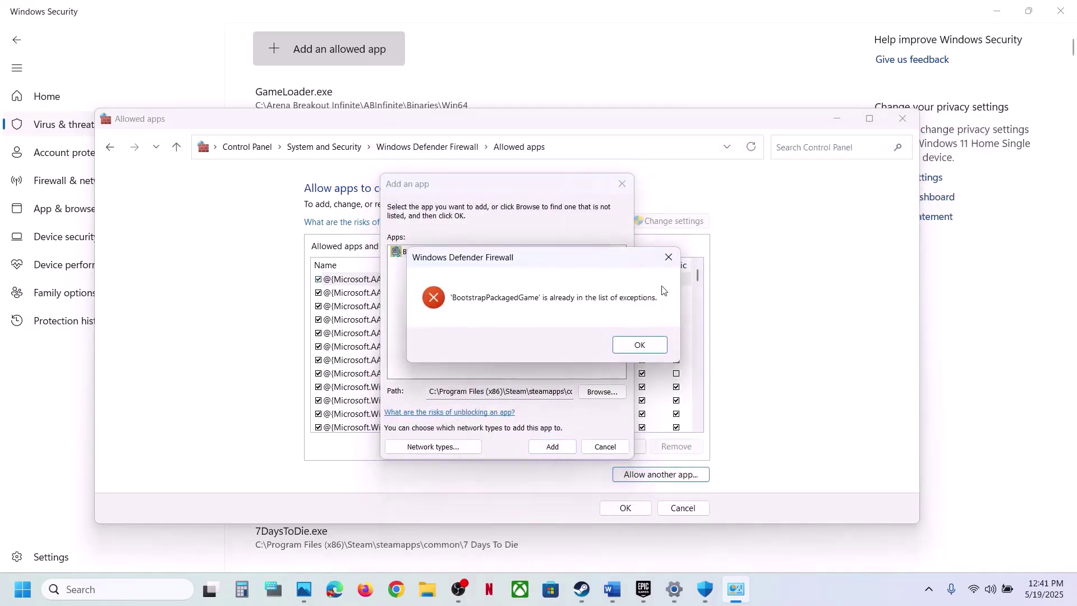
pyautogui.click(652, 346)
pyautogui.click(622, 183)
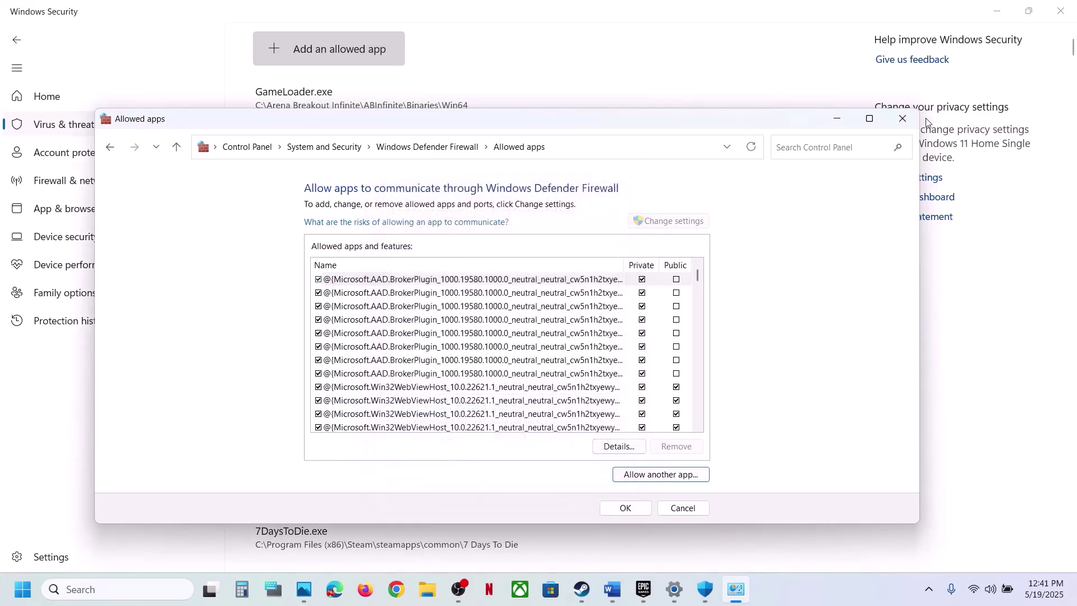
pyautogui.click(904, 119)
# Close Windows Security and Settings, then scroll Word to Step 8's 'Rename the save game' heading.
pyautogui.click(1069, 7)
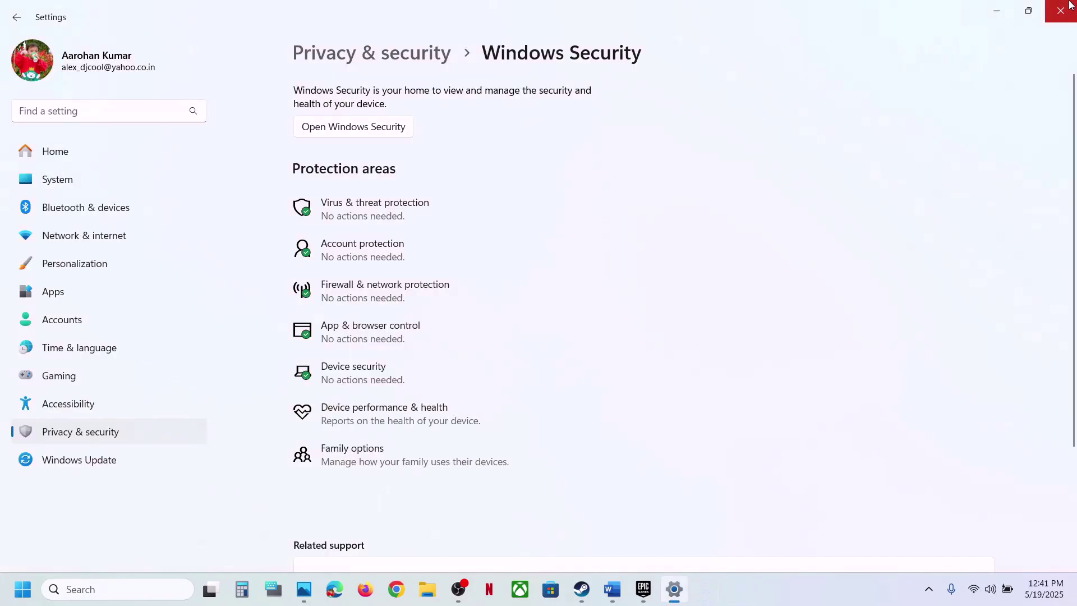
pyautogui.click(1069, 6)
pyautogui.scroll(-2, 618, 300)
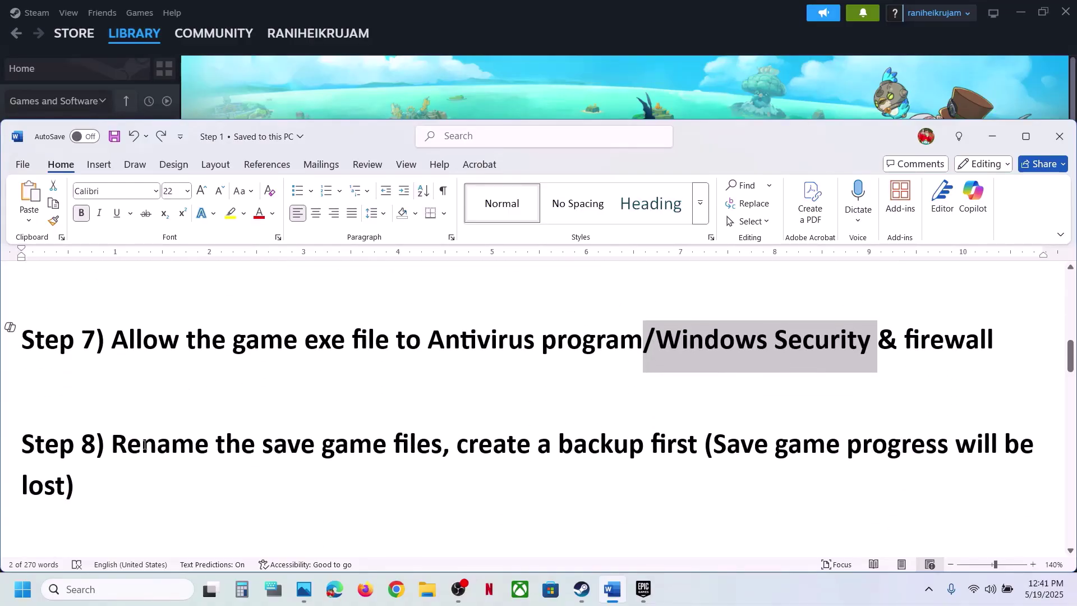
pyautogui.moveTo(144, 446); pyautogui.dragTo(393, 447)
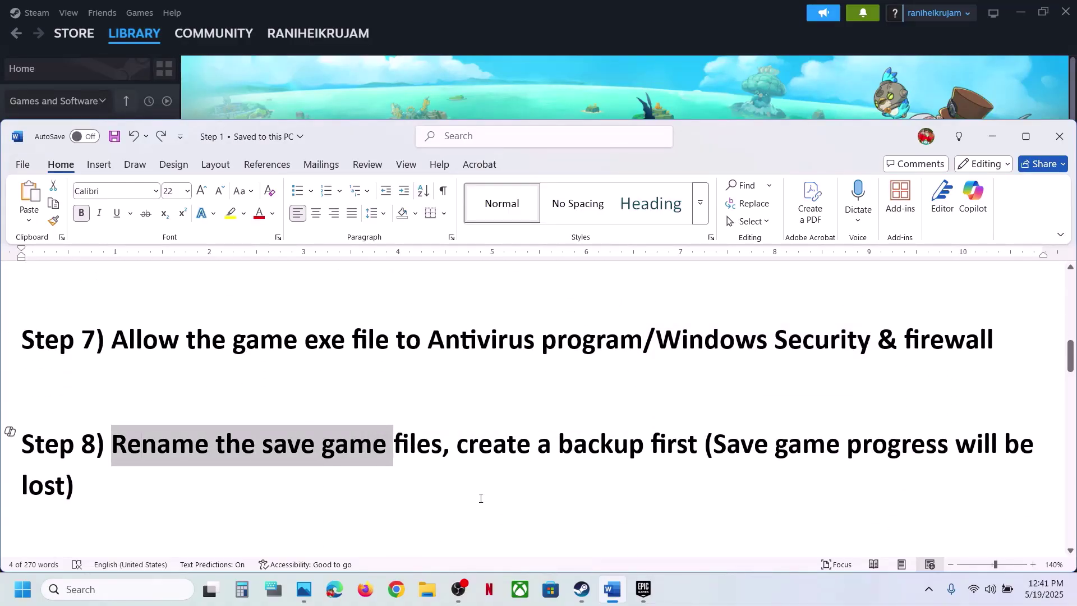
# Highlight Step 8's note about losing save game progress and its opening lines.
pyautogui.click(430, 578)
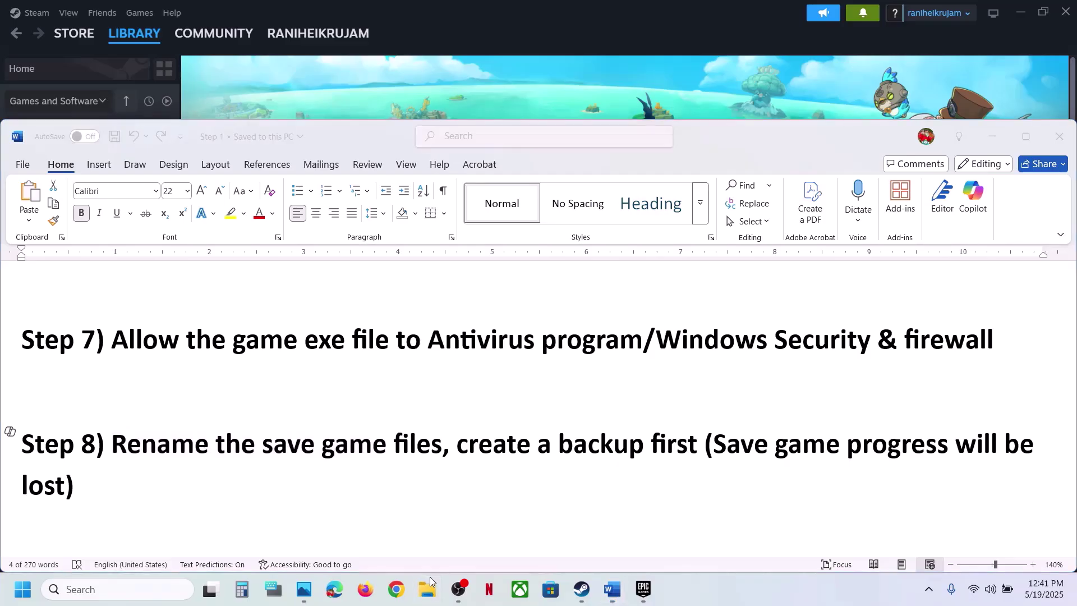
pyautogui.click(430, 578)
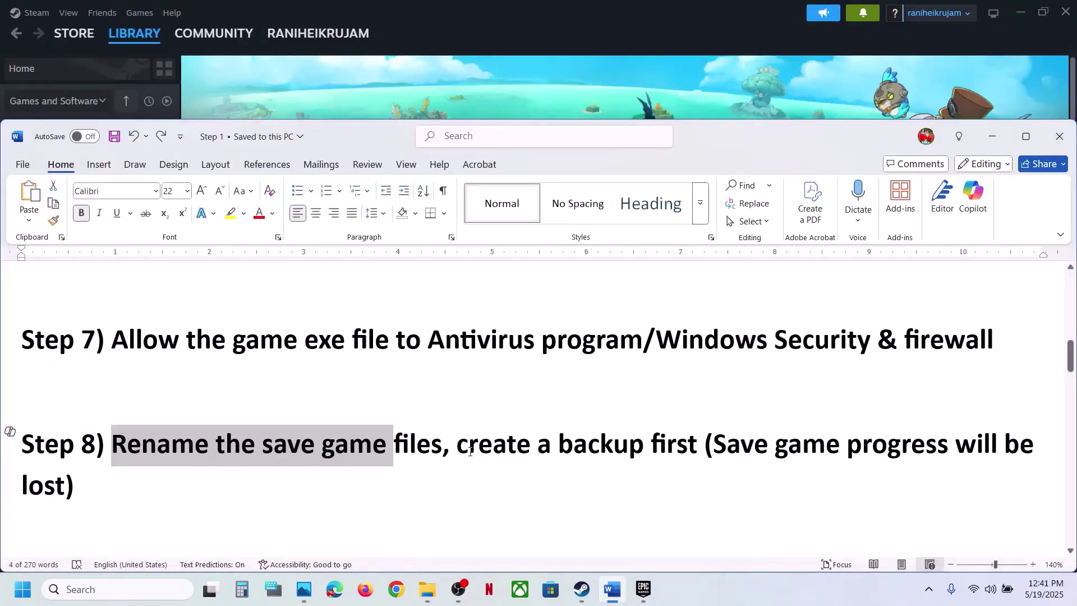
pyautogui.moveTo(724, 449); pyautogui.dragTo(178, 485)
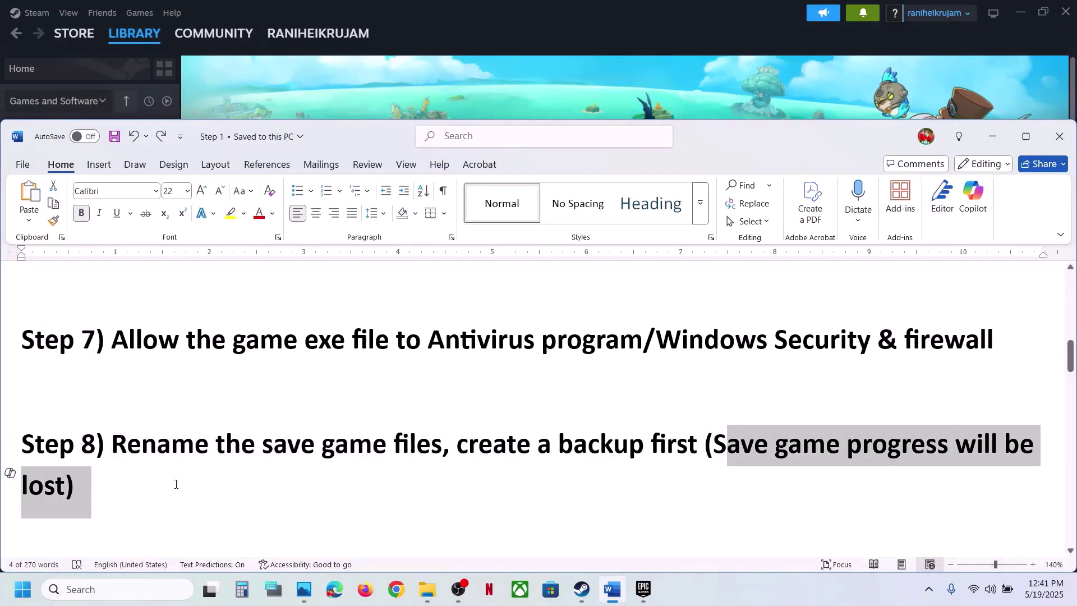
pyautogui.click(578, 430)
pyautogui.moveTo(473, 441); pyautogui.dragTo(17, 393)
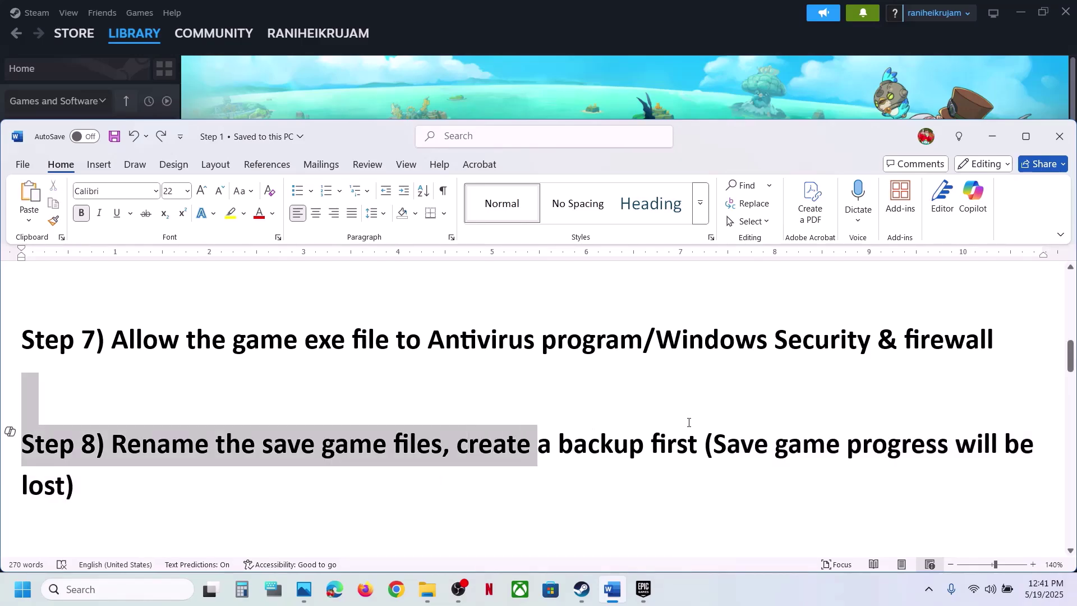
pyautogui.click(667, 444)
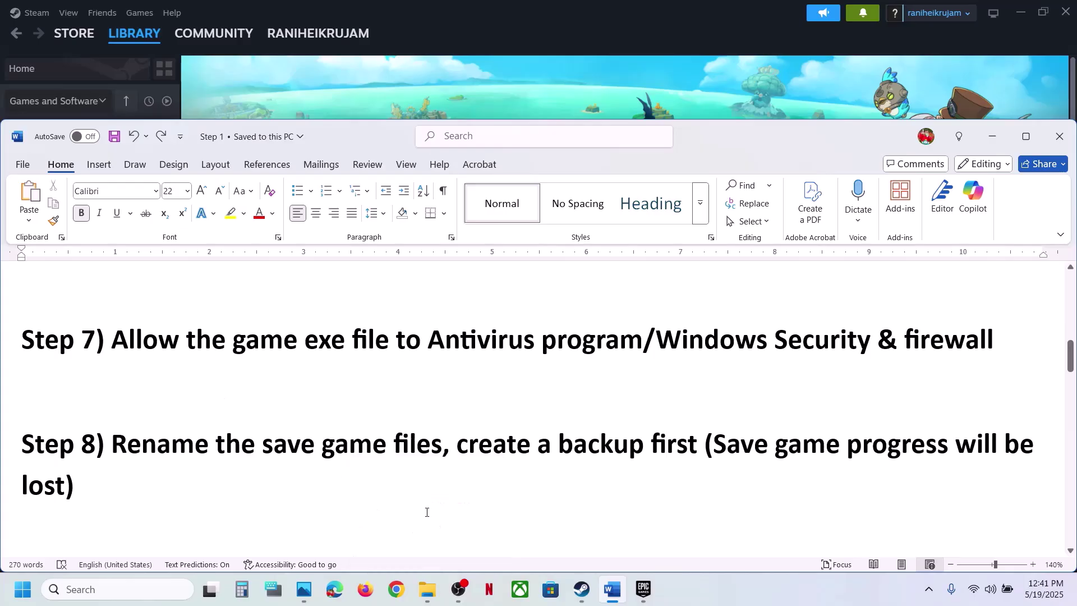
# Navigate File Explorer through This PC and OS (C:) to the profile's AppData folder, checking View > Show.
pyautogui.hotkey('alt', 'Tab')
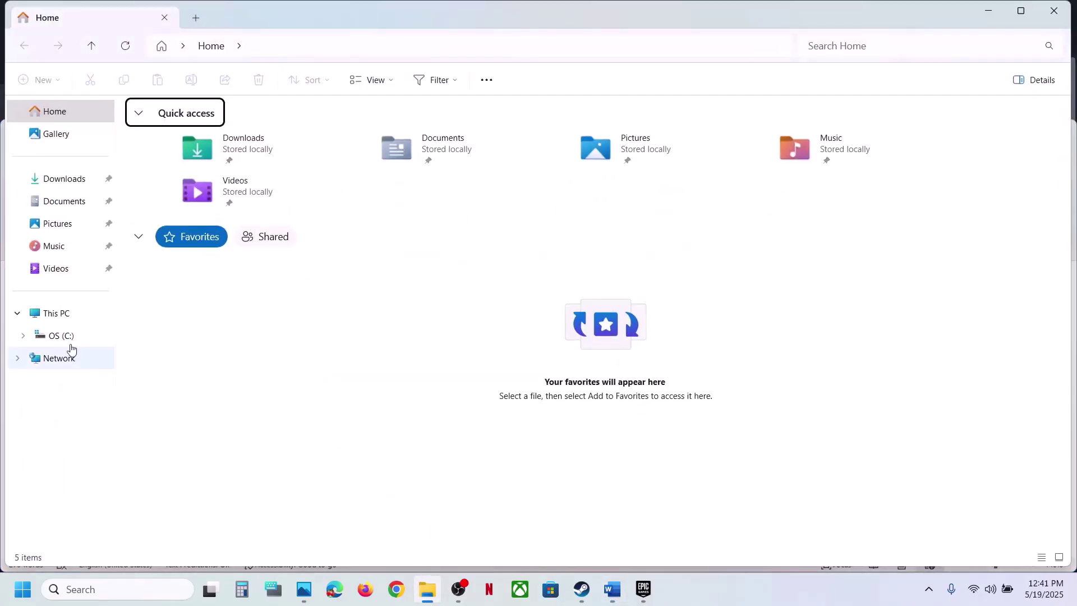
pyautogui.click(58, 312)
pyautogui.click(202, 144)
pyautogui.doubleClick(202, 144)
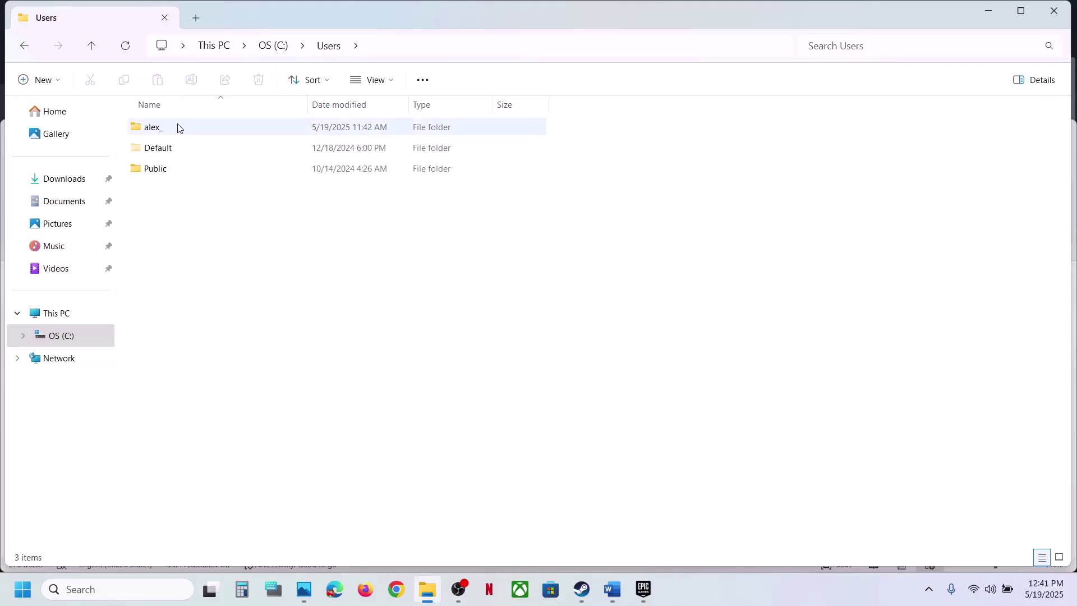
pyautogui.doubleClick(174, 125)
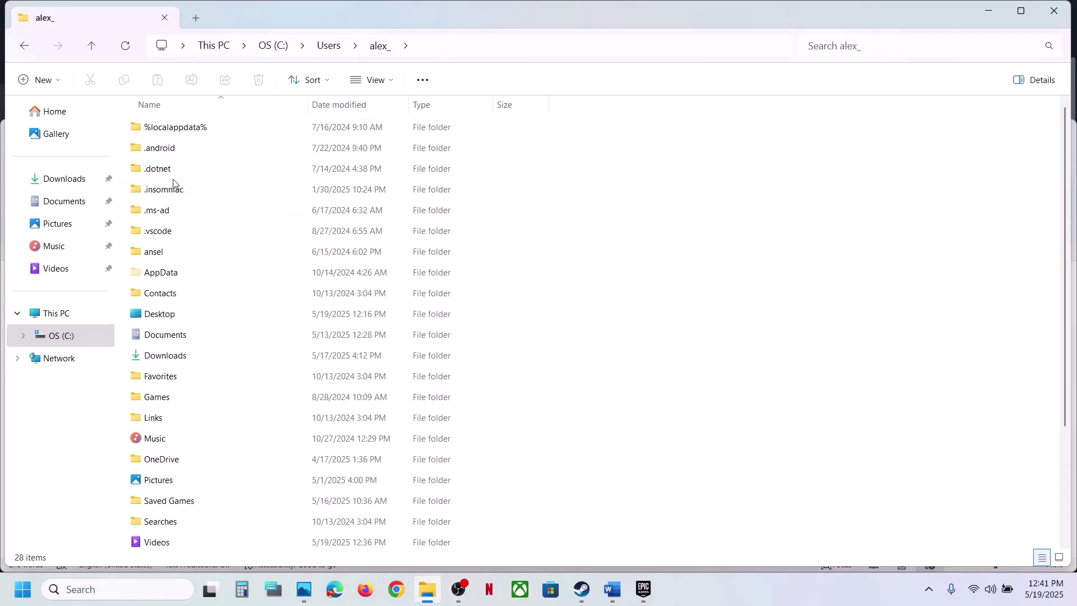
pyautogui.click(175, 272)
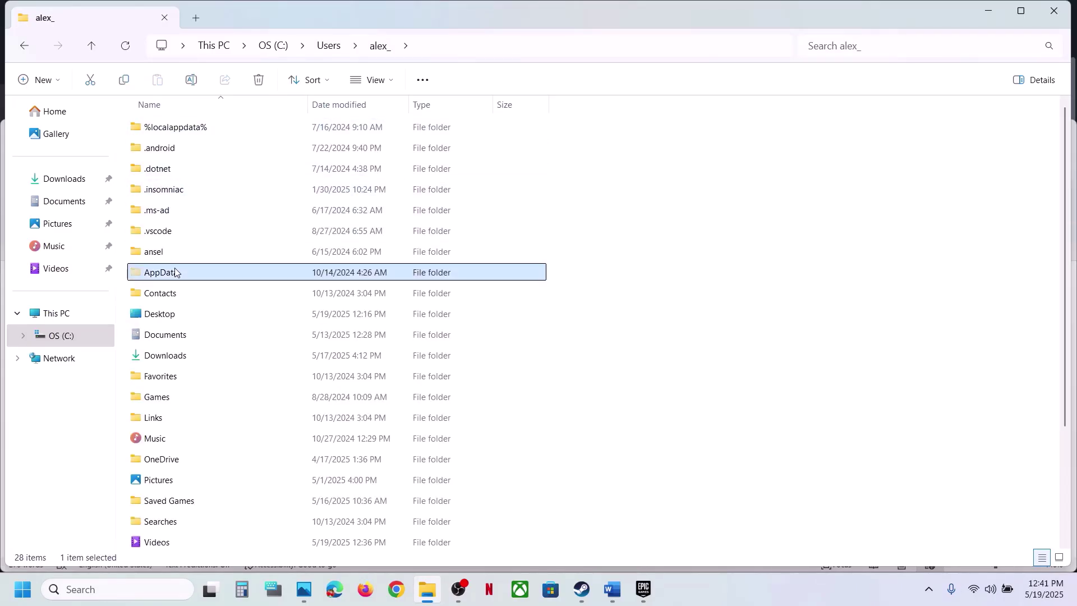
pyautogui.click(390, 81)
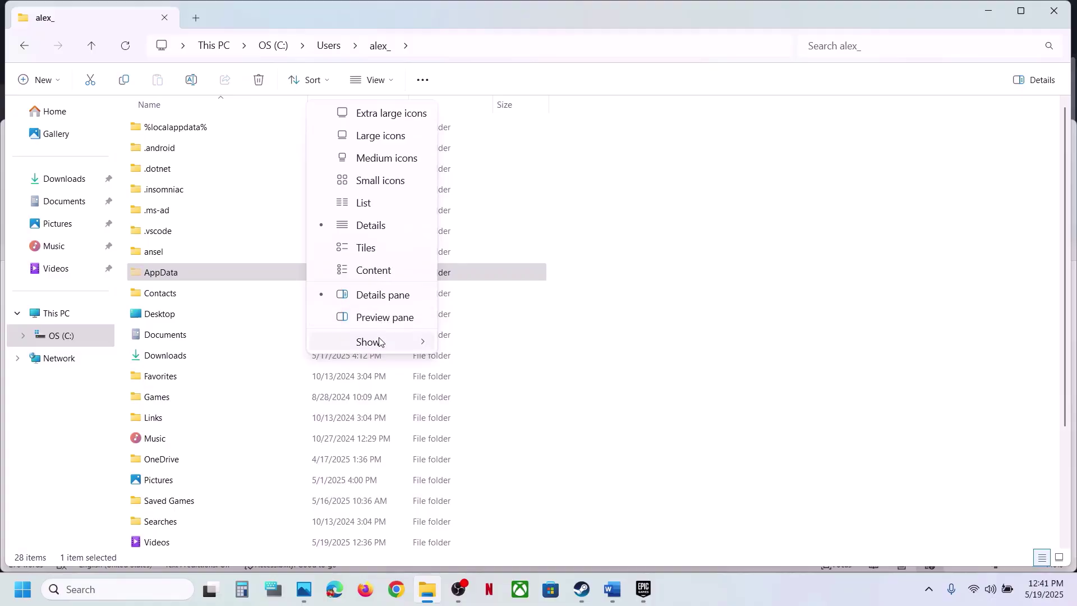
pyautogui.moveTo(379, 342)
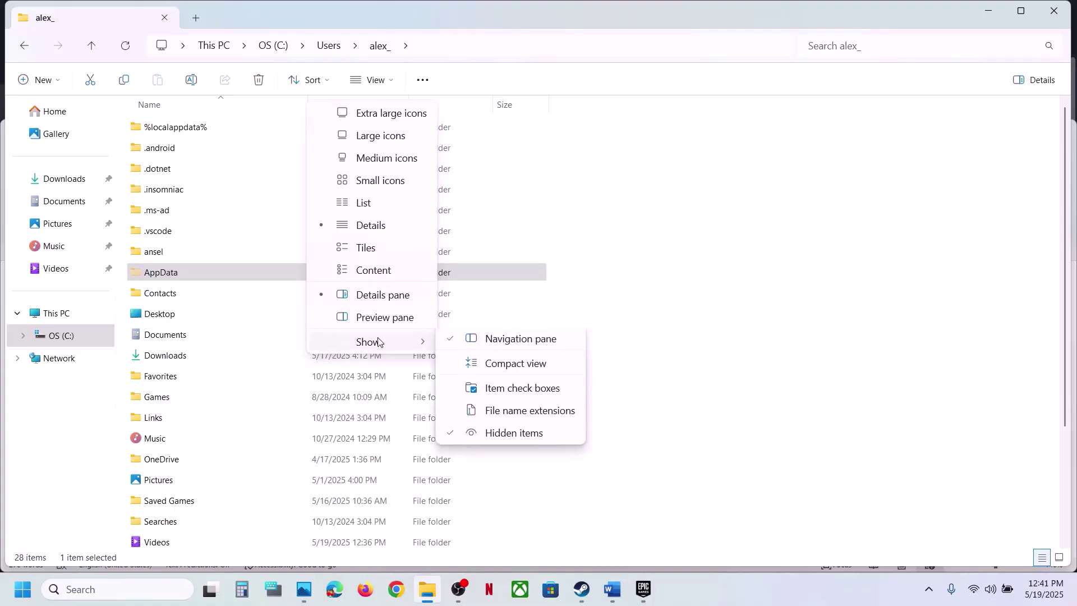
pyautogui.click(191, 278)
# In AppData\Local, open Game.old for renaming but keep its name, then go up to AppData.
pyautogui.doubleClick(191, 278)
pyautogui.doubleClick(151, 127)
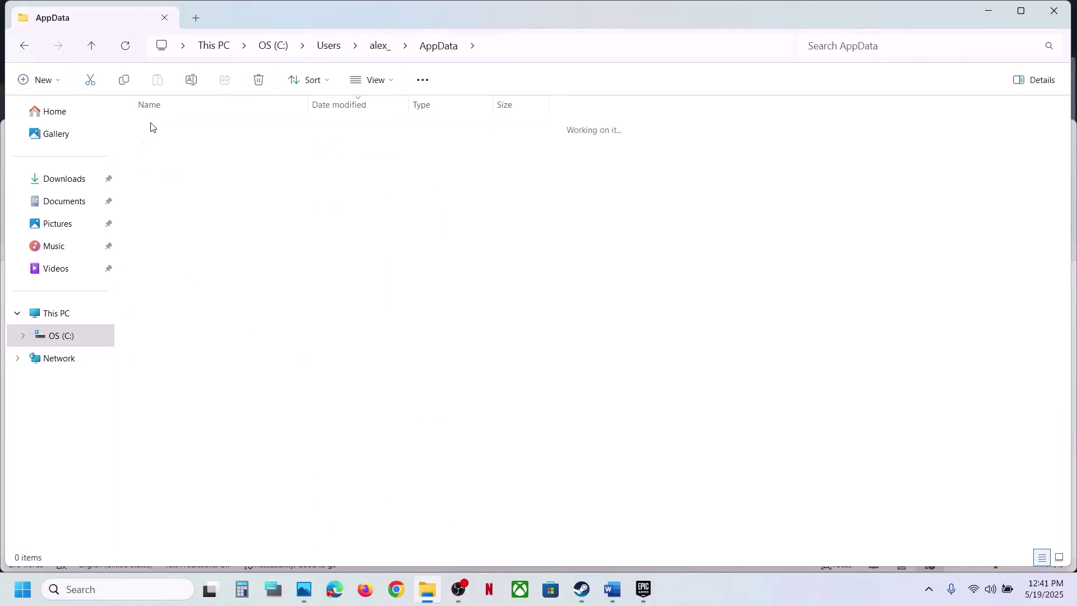
pyautogui.rightClick(183, 256)
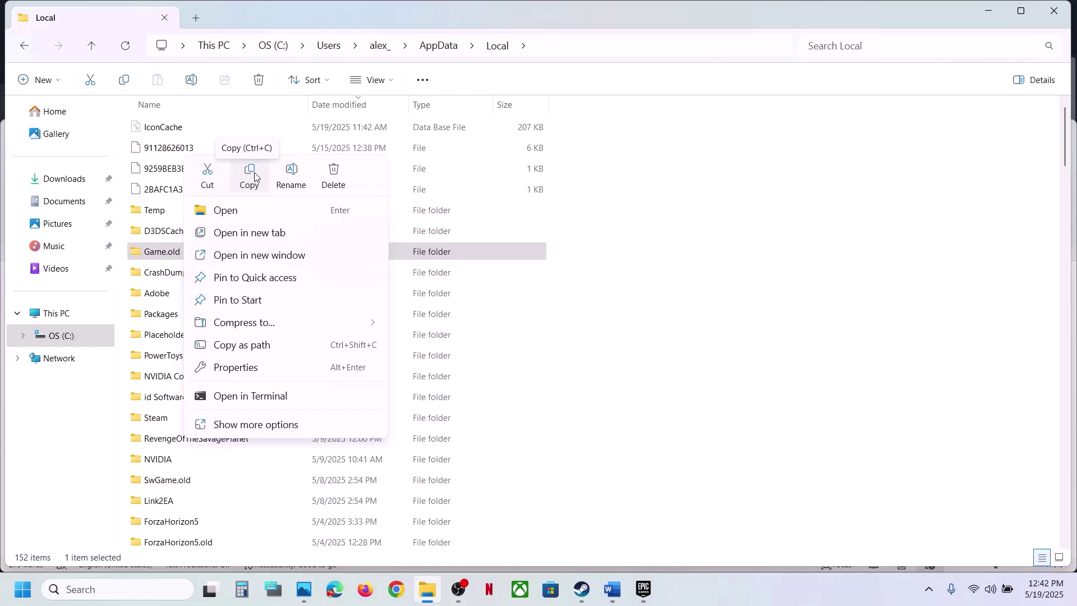
pyautogui.click(290, 177)
pyautogui.click(188, 249)
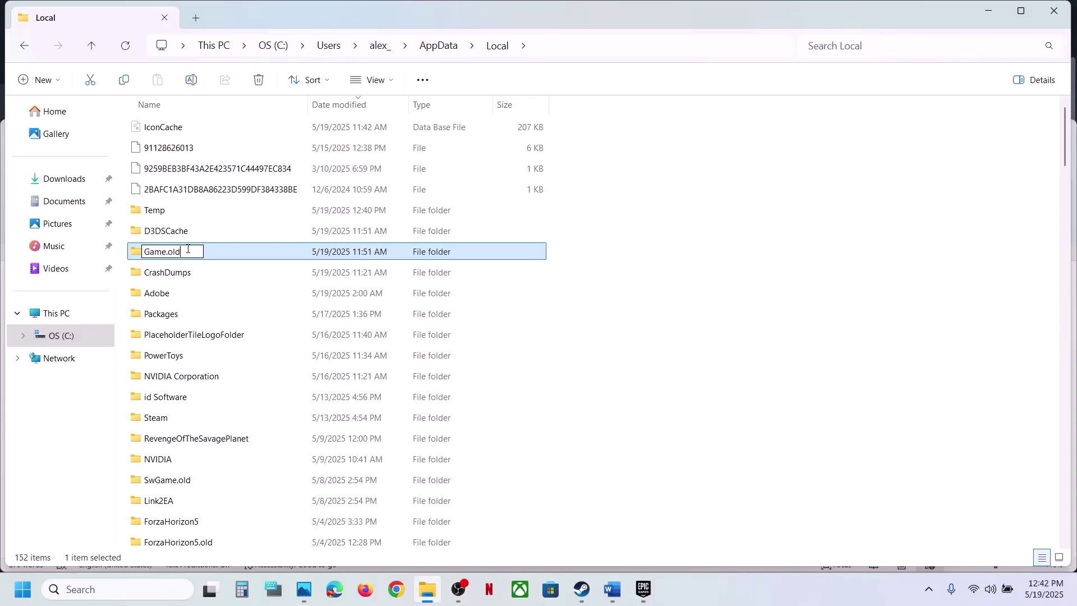
pyautogui.click(802, 367)
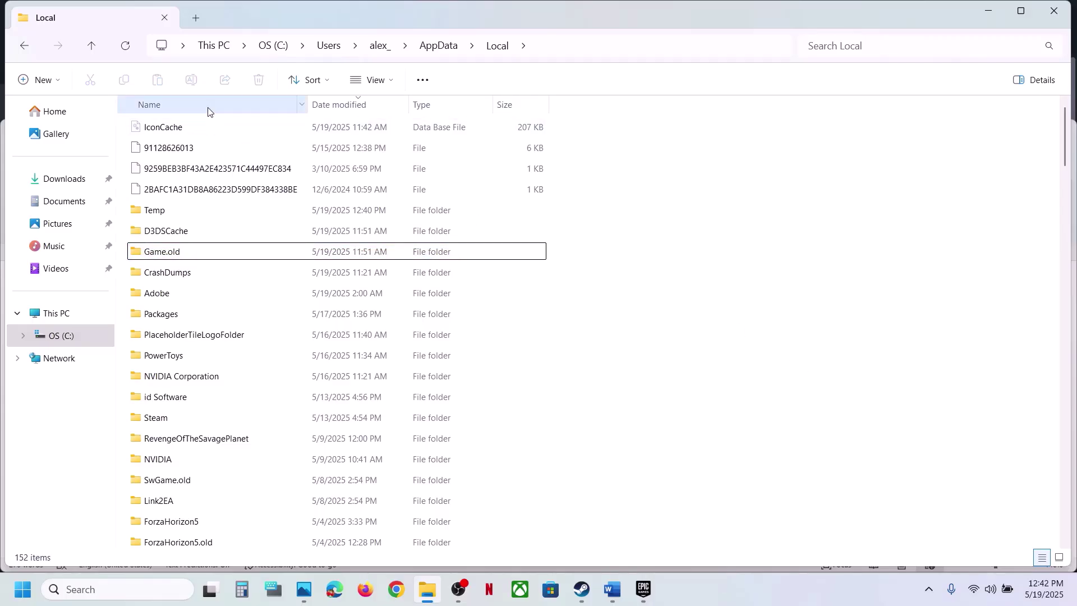
pyautogui.click(87, 48)
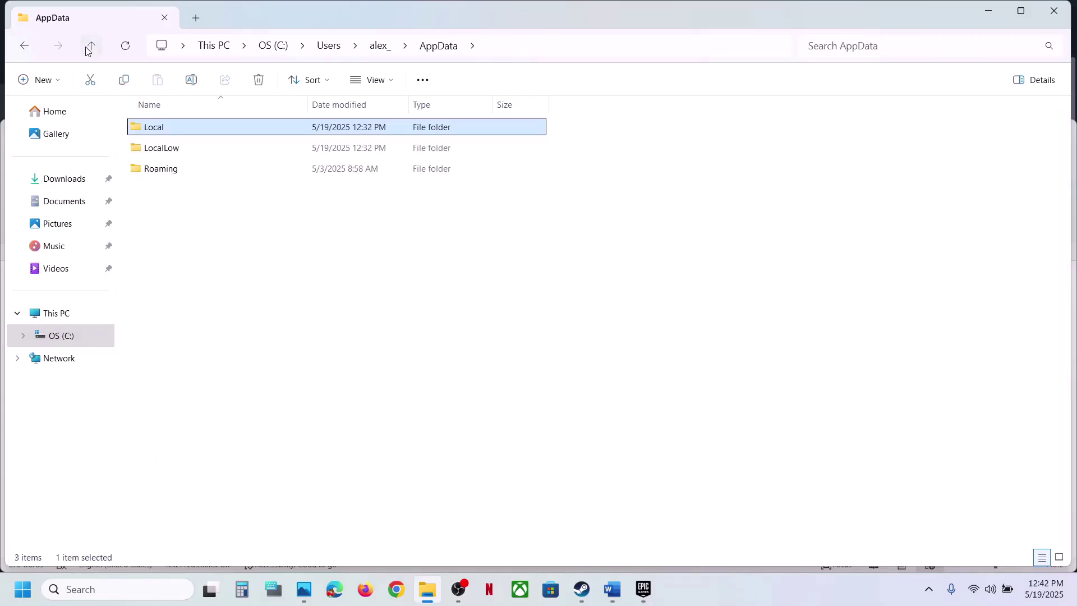
# Go back into AppData\LocalLow and scroll to the LEVEL5 Inc_.old folder.
pyautogui.click(87, 48)
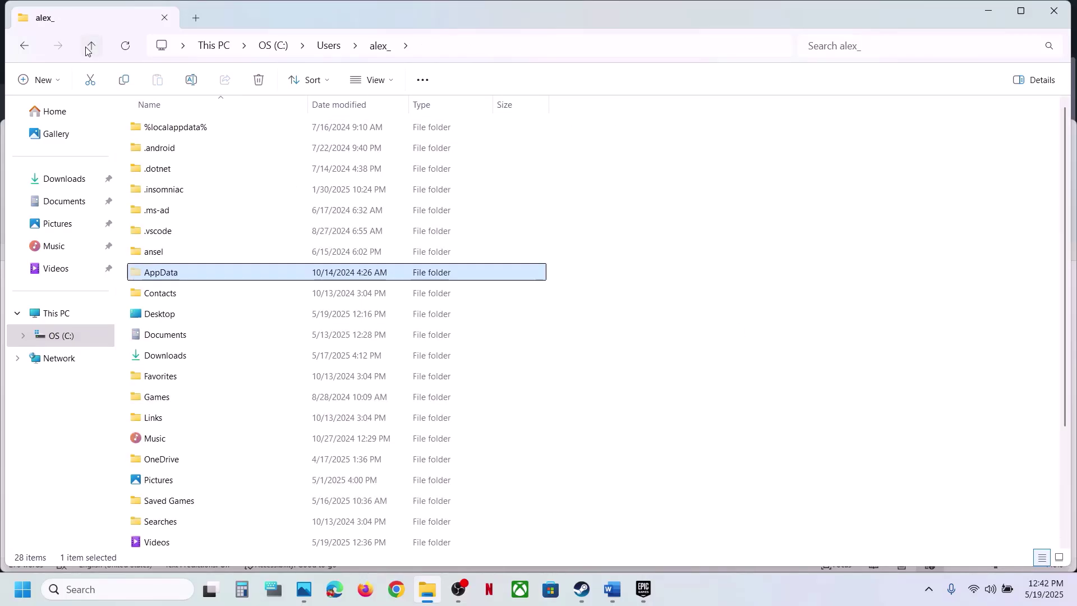
pyautogui.doubleClick(176, 275)
pyautogui.doubleClick(174, 152)
pyautogui.scroll(-4, 226, 318)
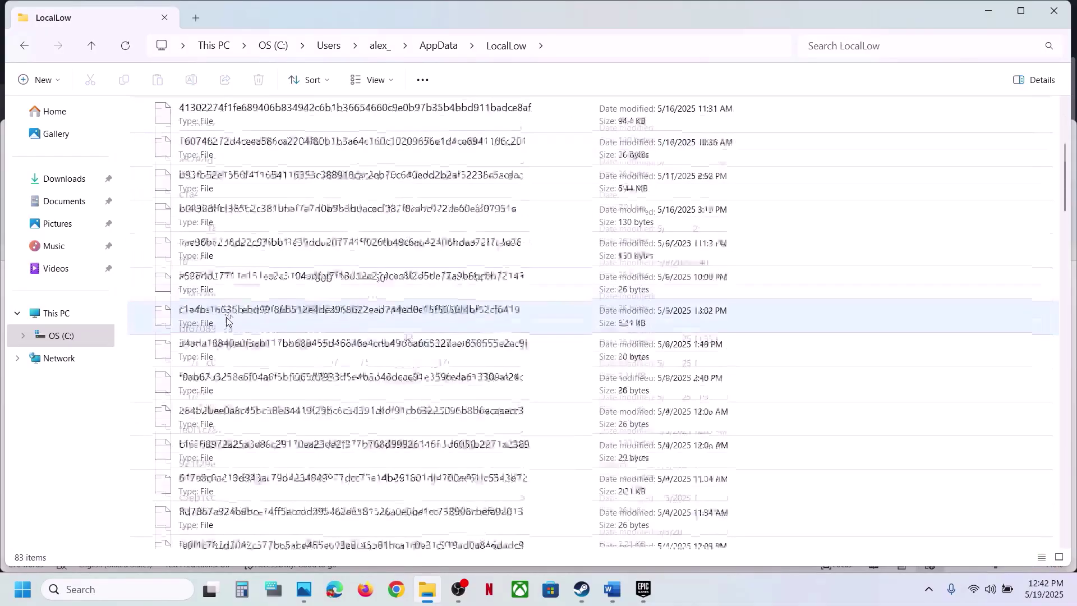
pyautogui.scroll(-12, 226, 318)
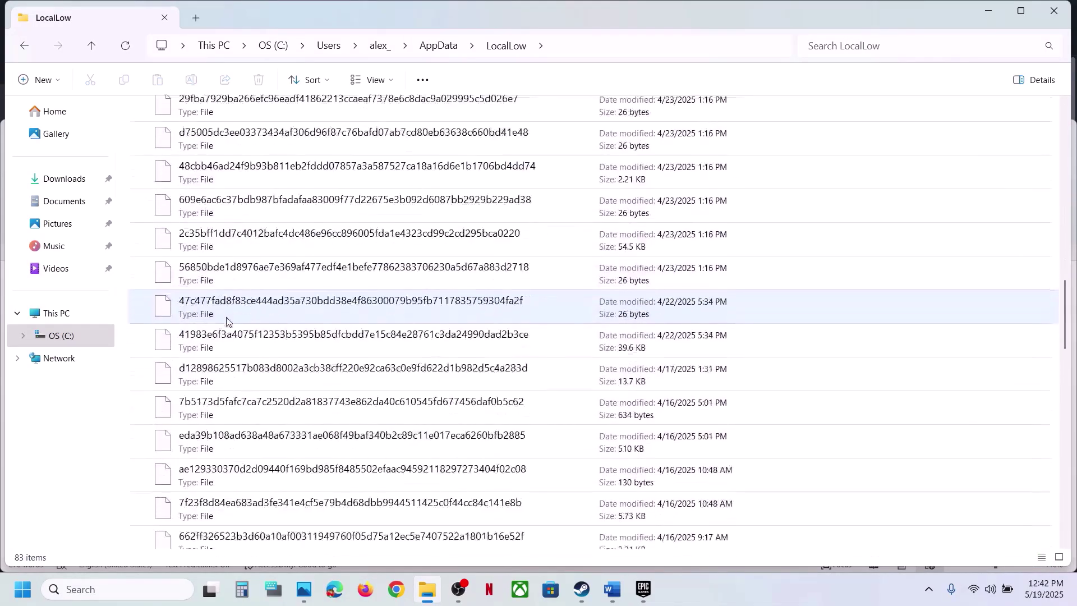
pyautogui.scroll(-12, 226, 321)
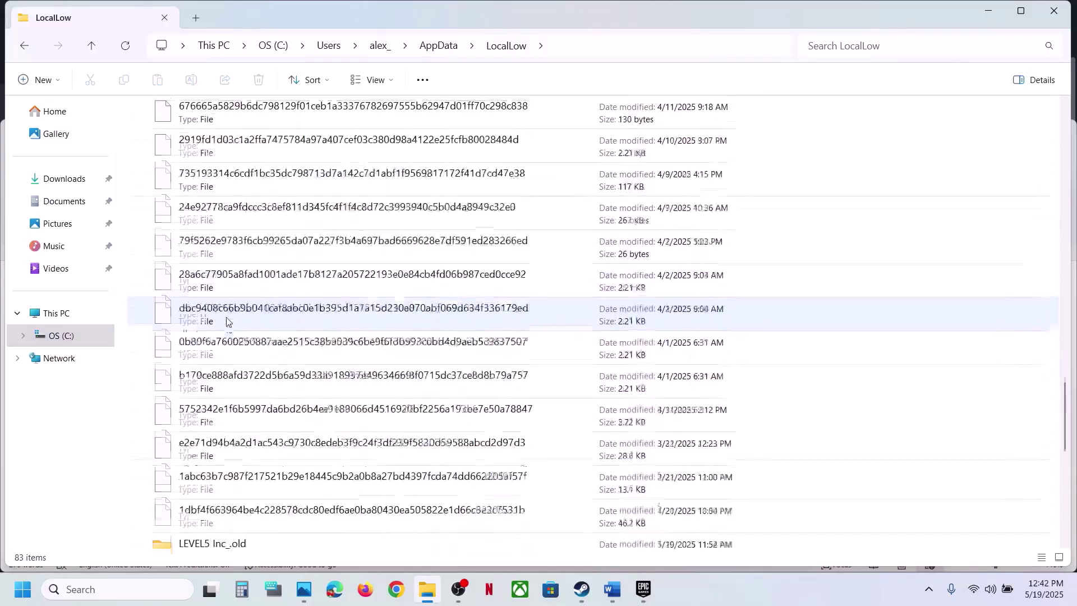
pyautogui.scroll(-4, 227, 320)
pyautogui.scroll(1, 208, 348)
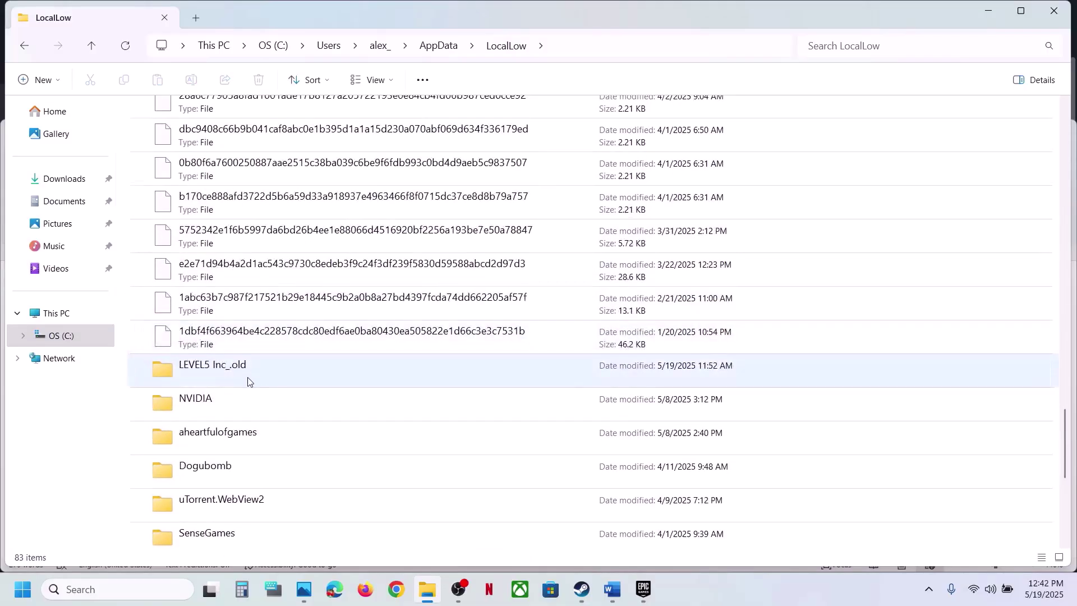
# Open the LEVEL5 Inc_.old folder name for editing, then close File Explorer.
pyautogui.rightClick(211, 374)
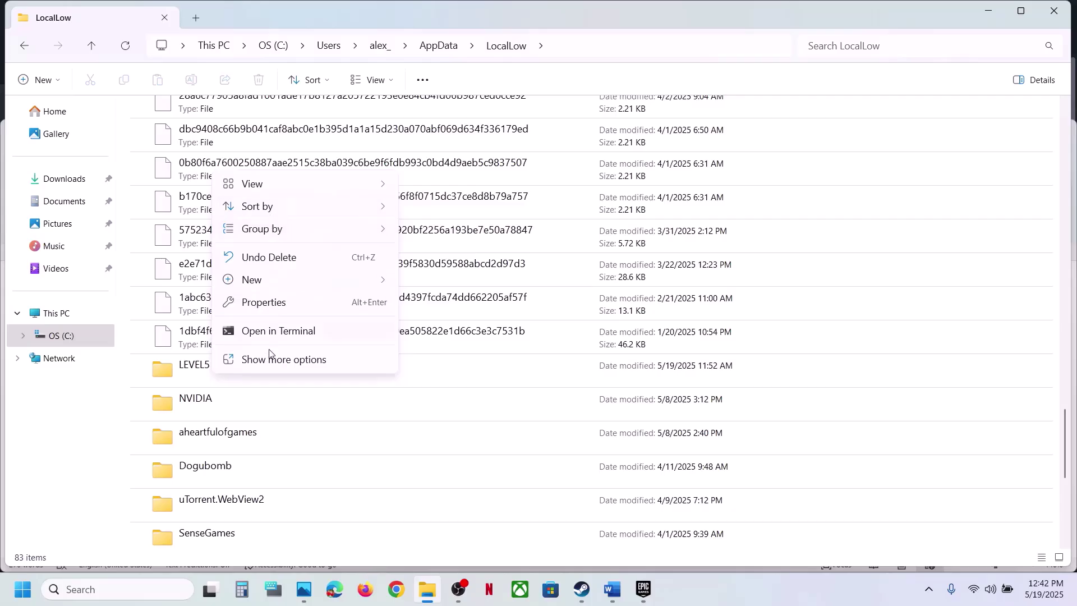
pyautogui.click(203, 374)
pyautogui.rightClick(197, 376)
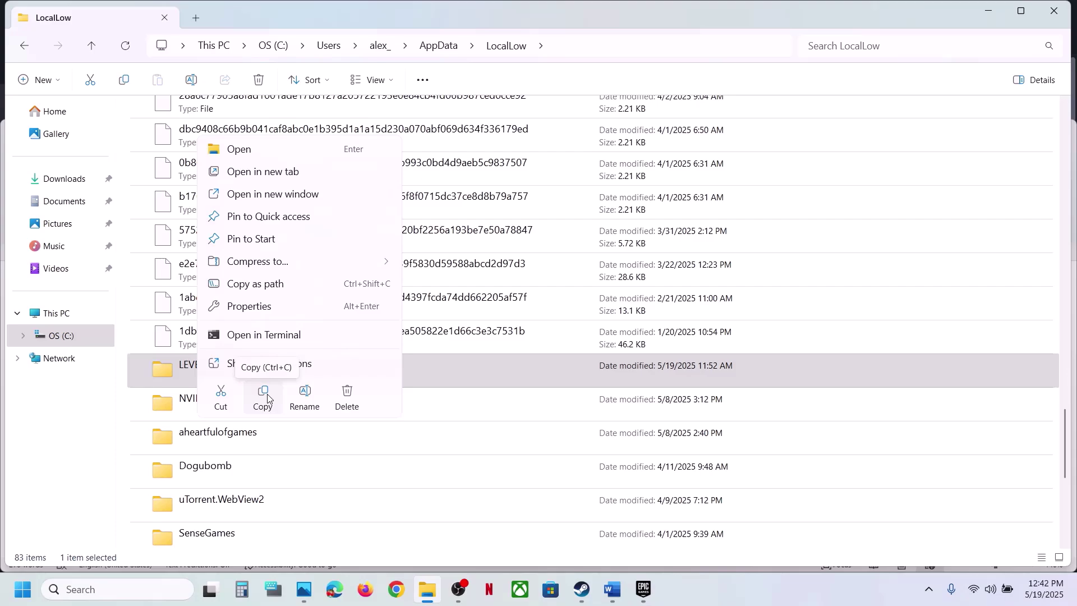
pyautogui.click(304, 397)
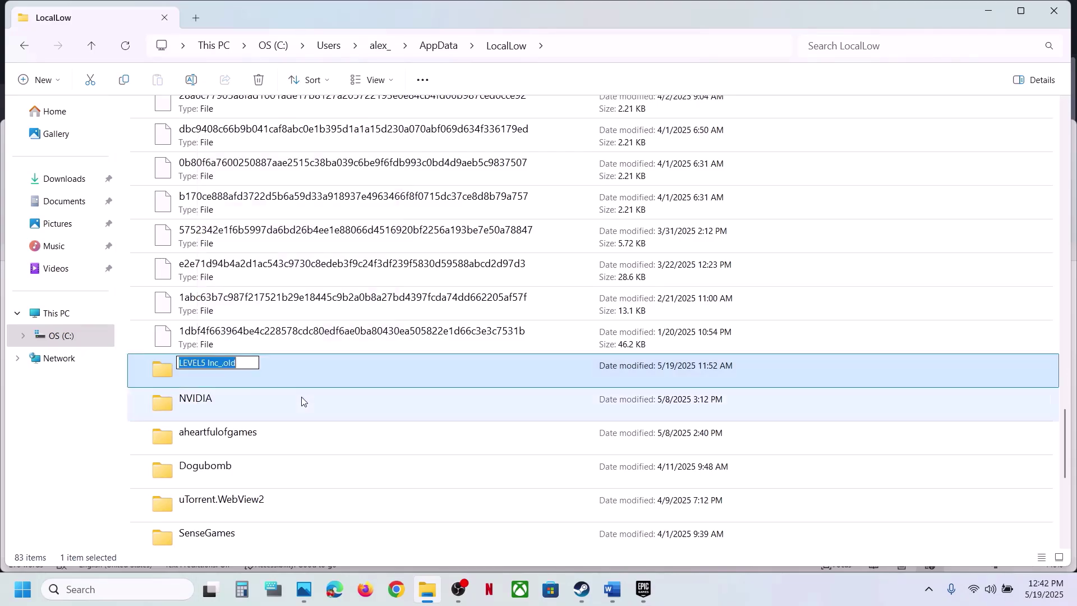
pyautogui.click(242, 365)
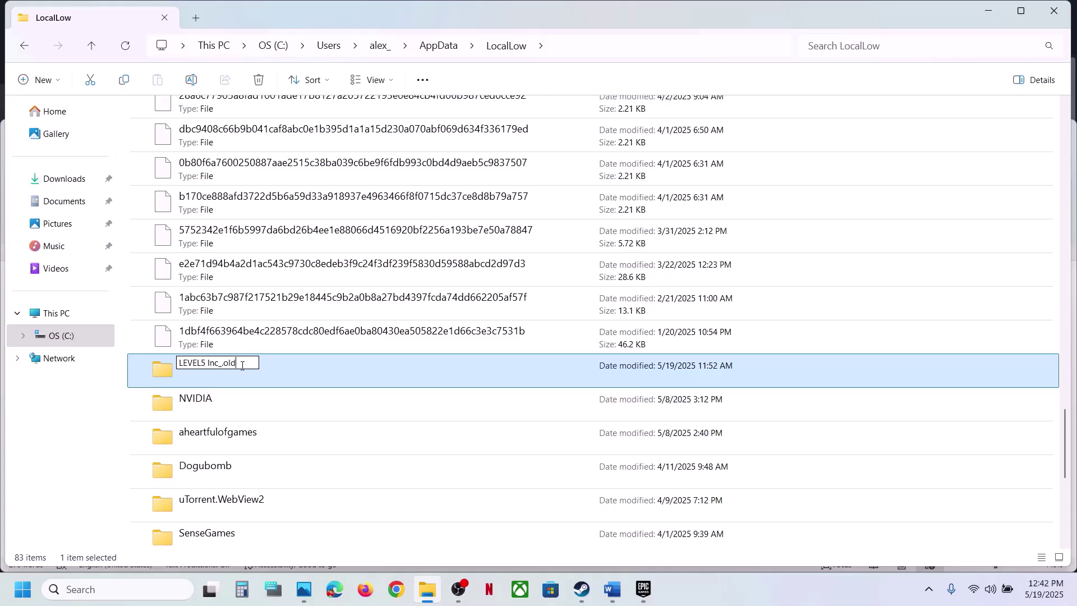
pyautogui.click(1065, 7)
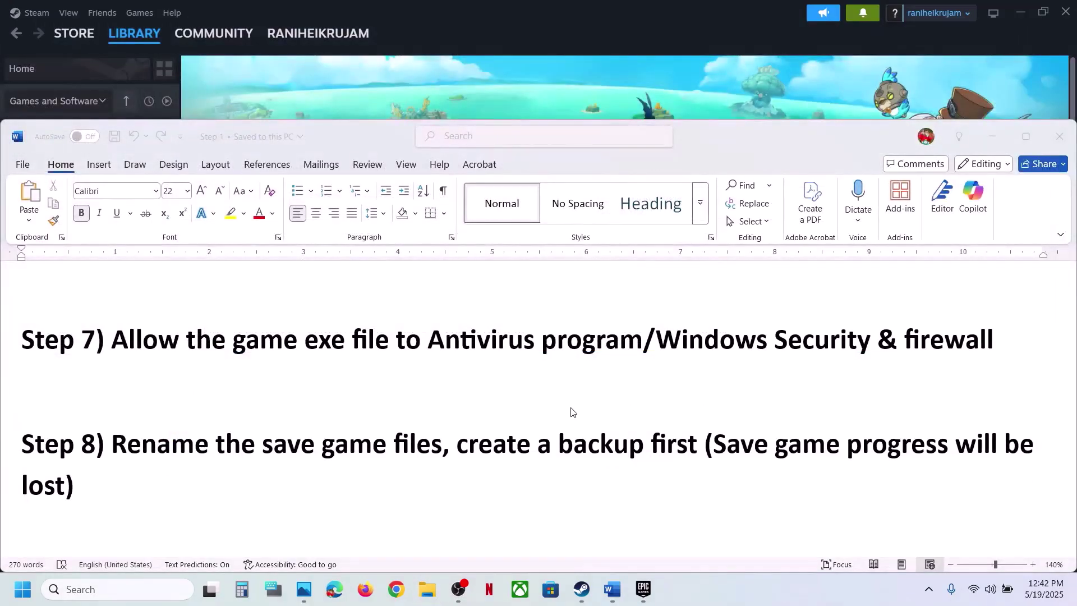
# Run Verify integrity of game files for FANTASY LIFE i in Steam's Installed Files, then return to Word.
pyautogui.scroll(-3, 565, 428)
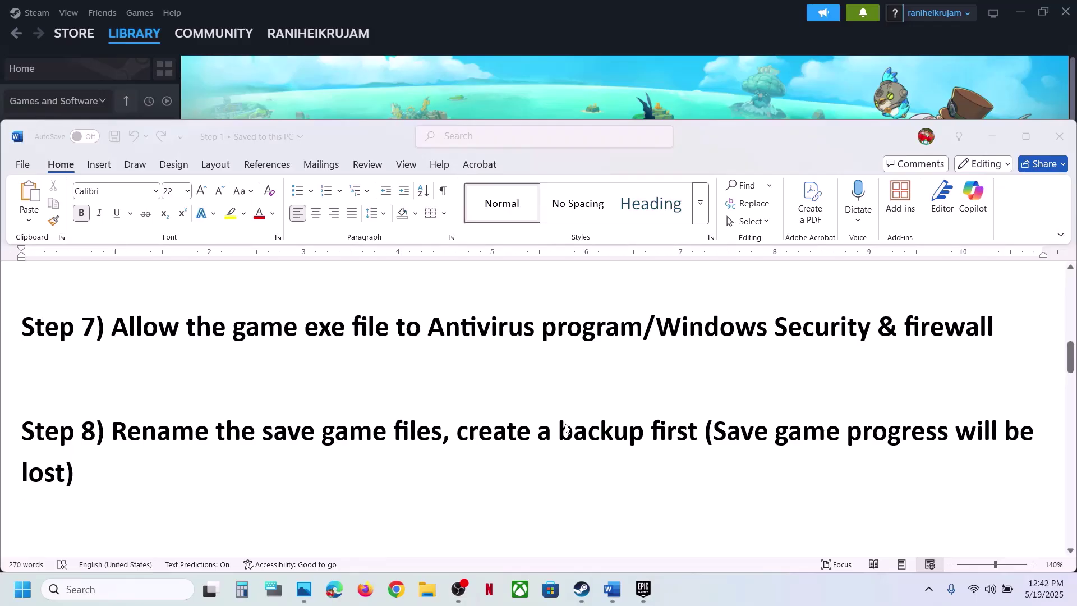
pyautogui.click(427, 112)
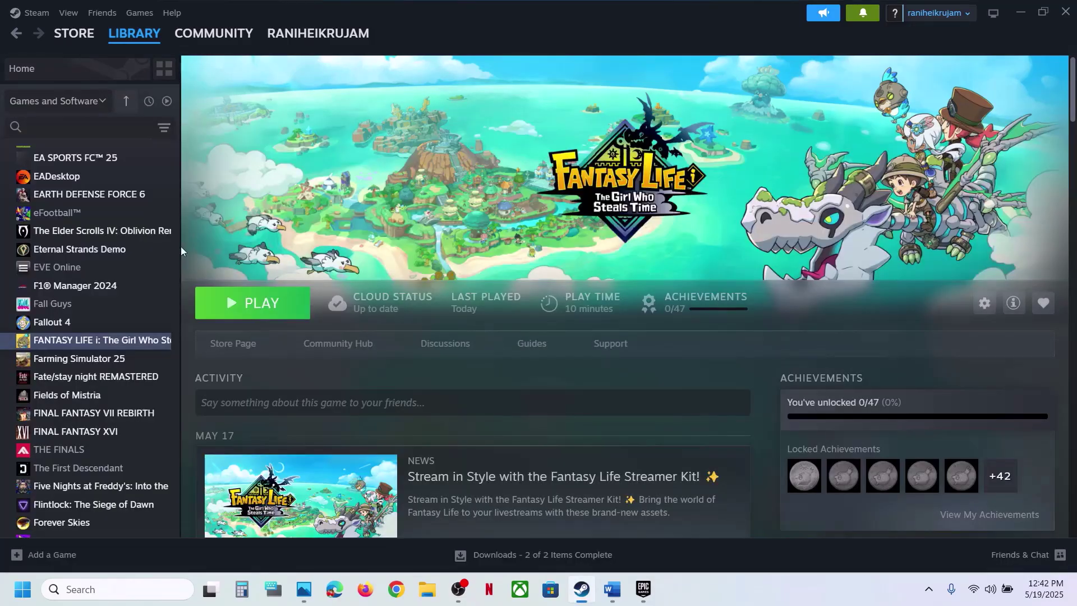
pyautogui.rightClick(80, 343)
pyautogui.click(112, 448)
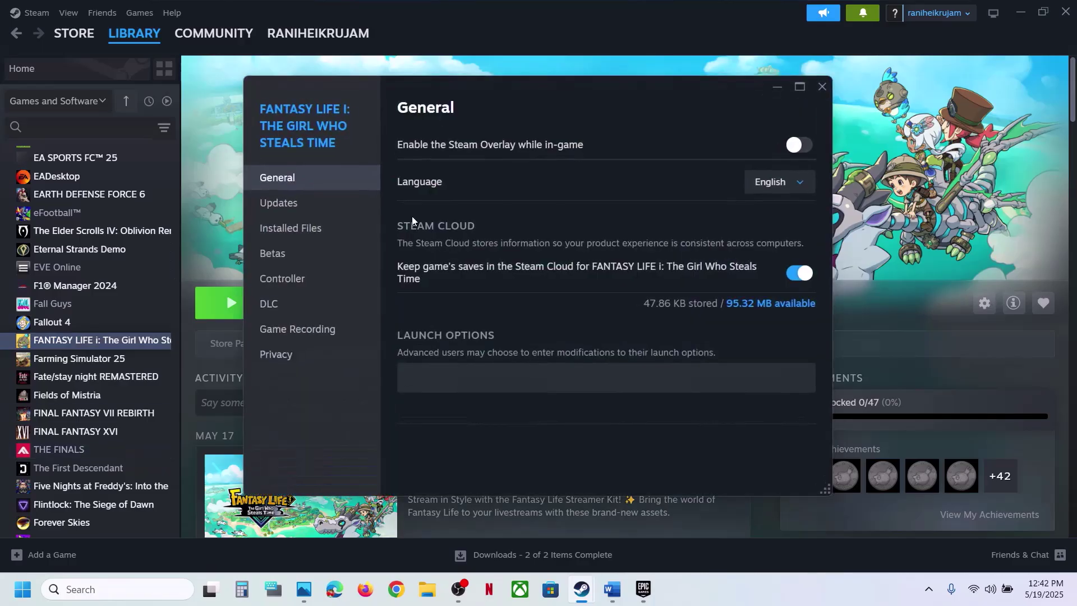
pyautogui.click(290, 234)
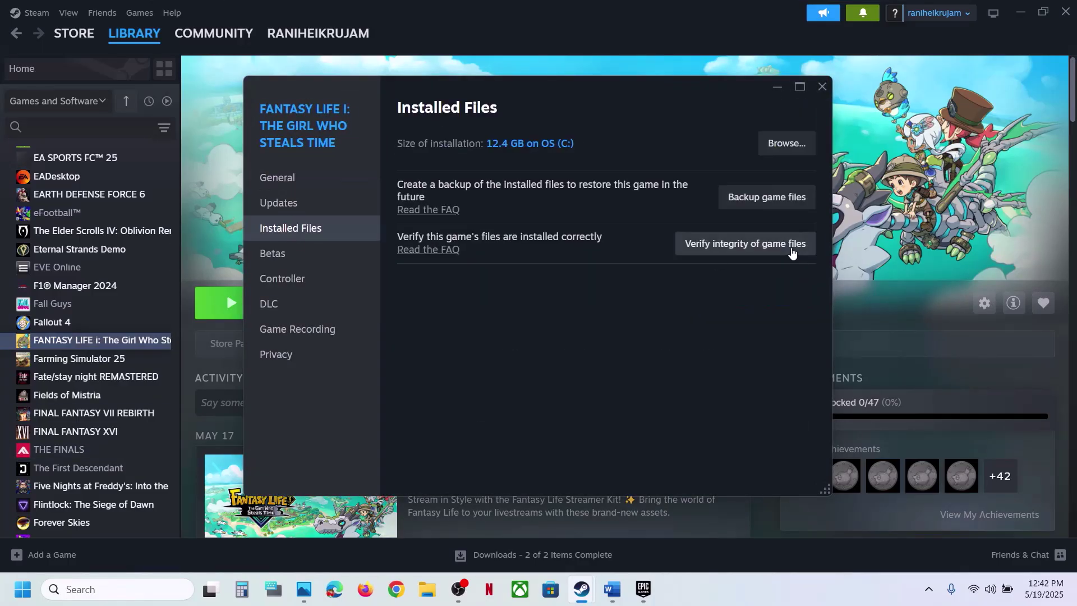
pyautogui.click(738, 248)
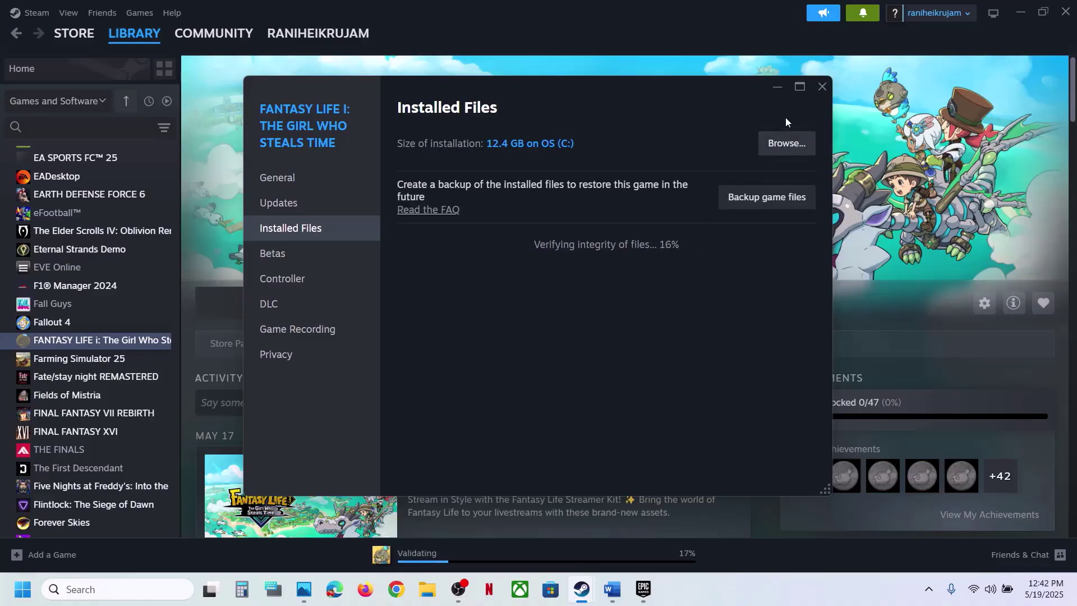
pyautogui.click(817, 81)
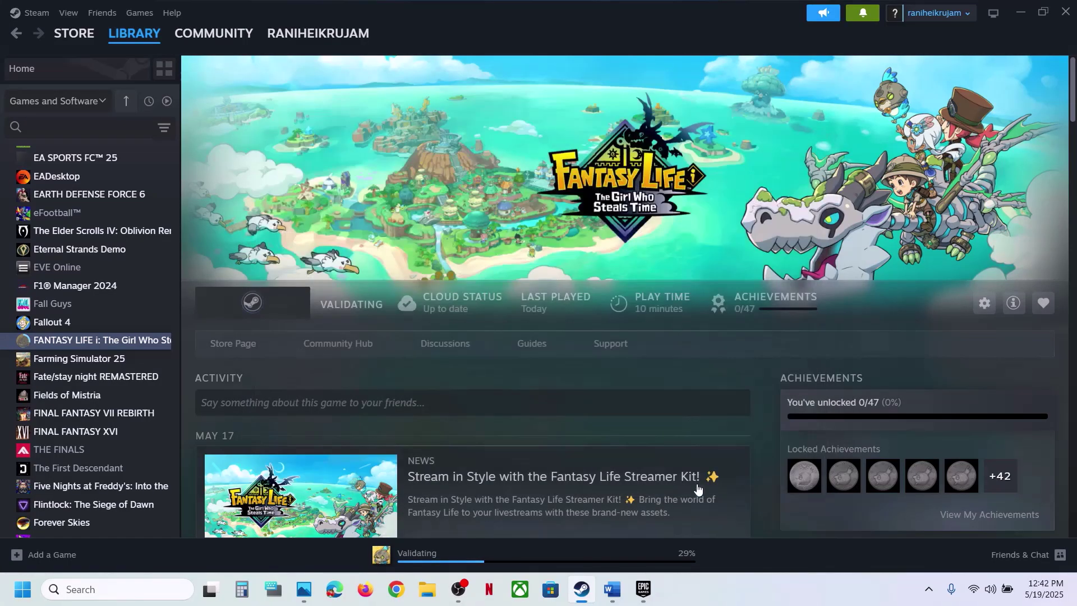
pyautogui.click(612, 589)
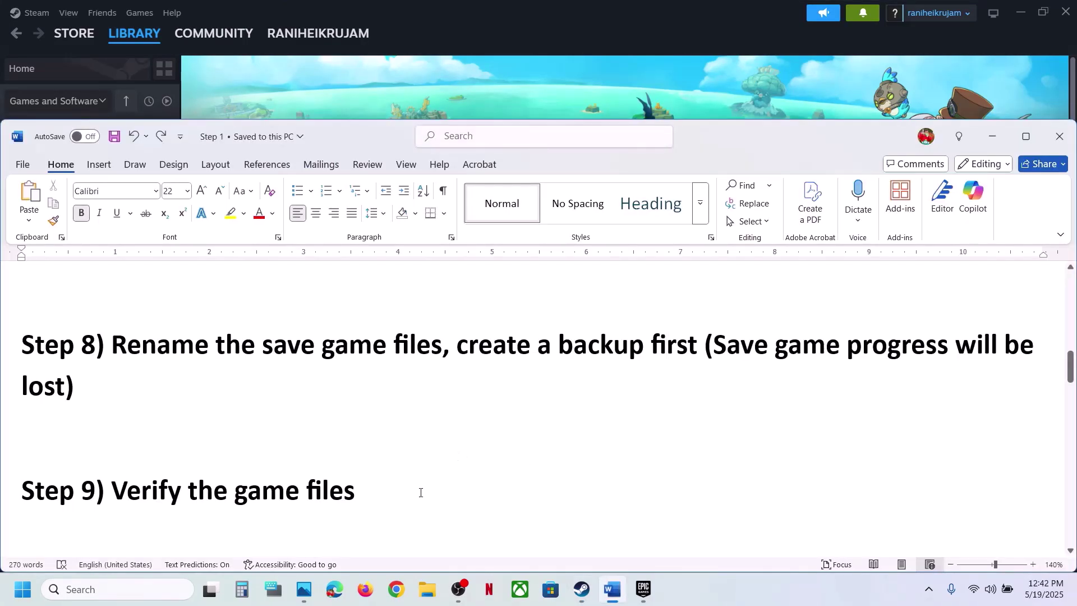
# Set FANTASY LIFE i's Steam launch option to -dx11 and close Properties.
pyautogui.write(', -')
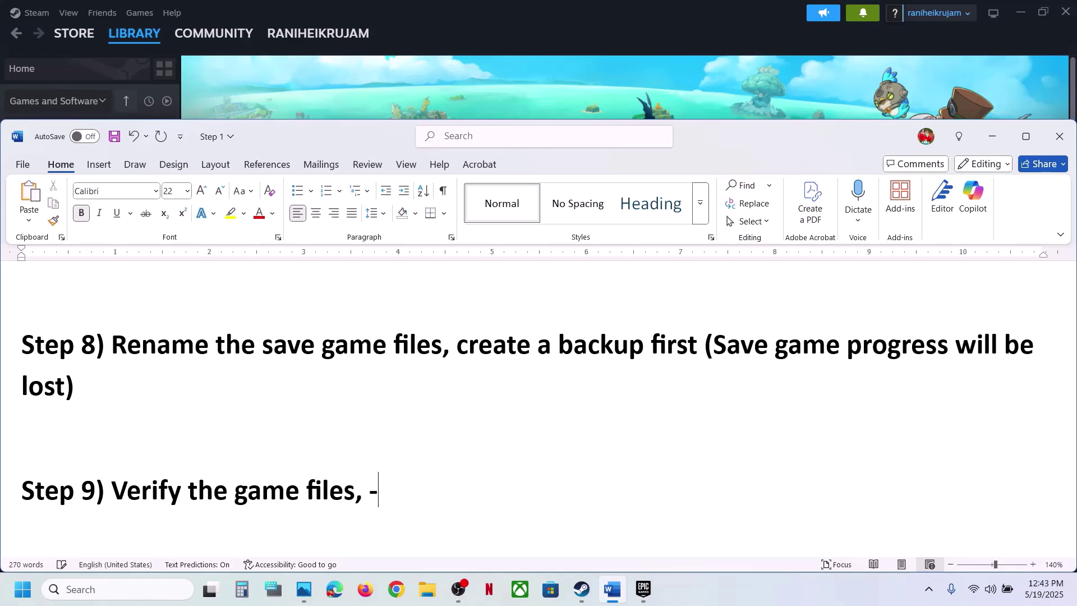
pyautogui.write('dx11/')
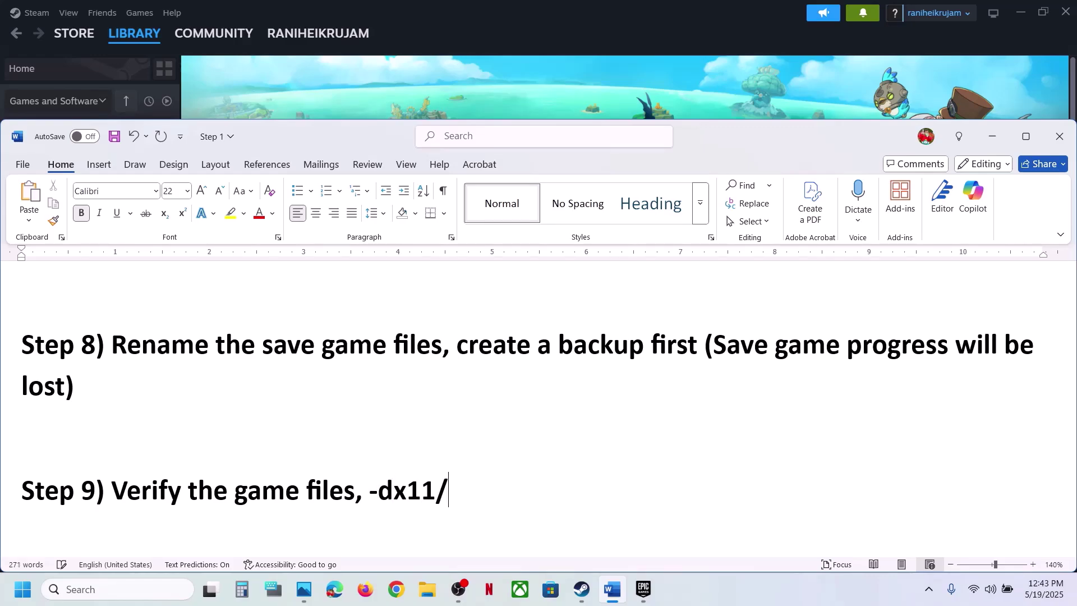
pyautogui.write('-dx12')
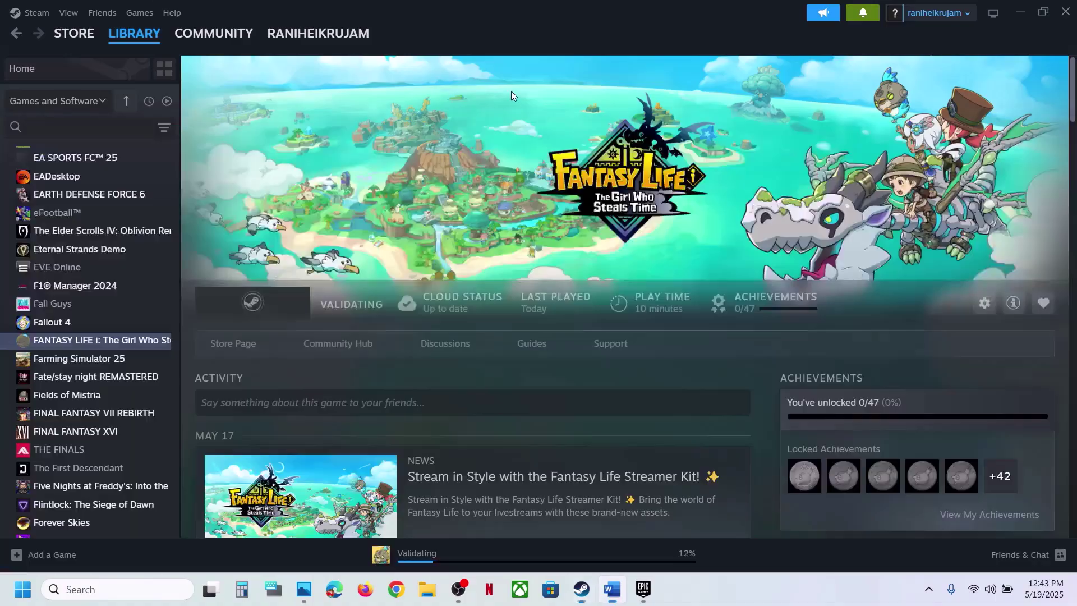
pyautogui.rightClick(109, 336)
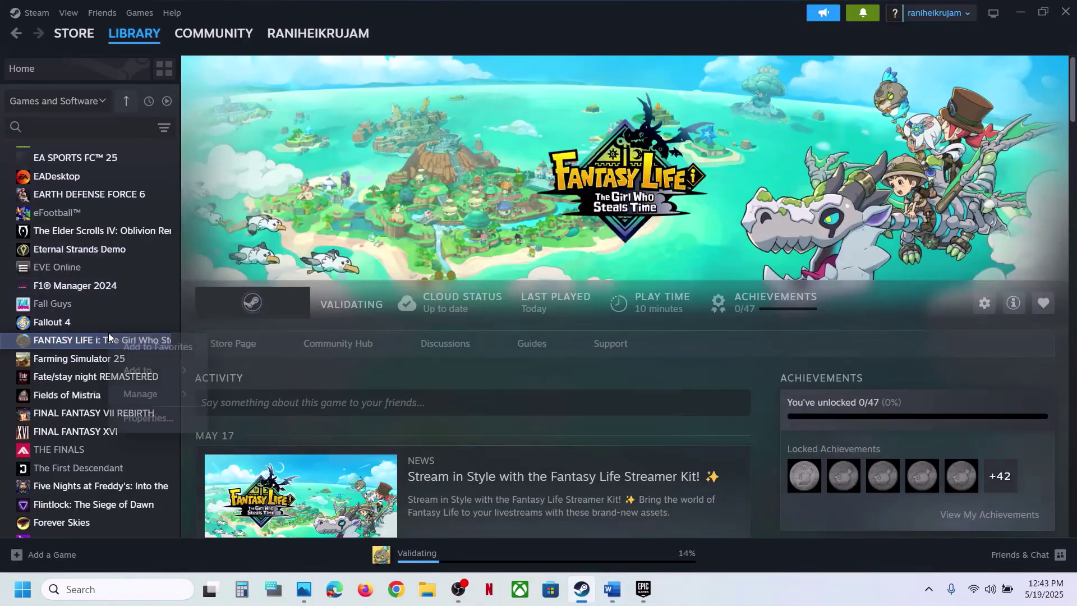
pyautogui.click(152, 416)
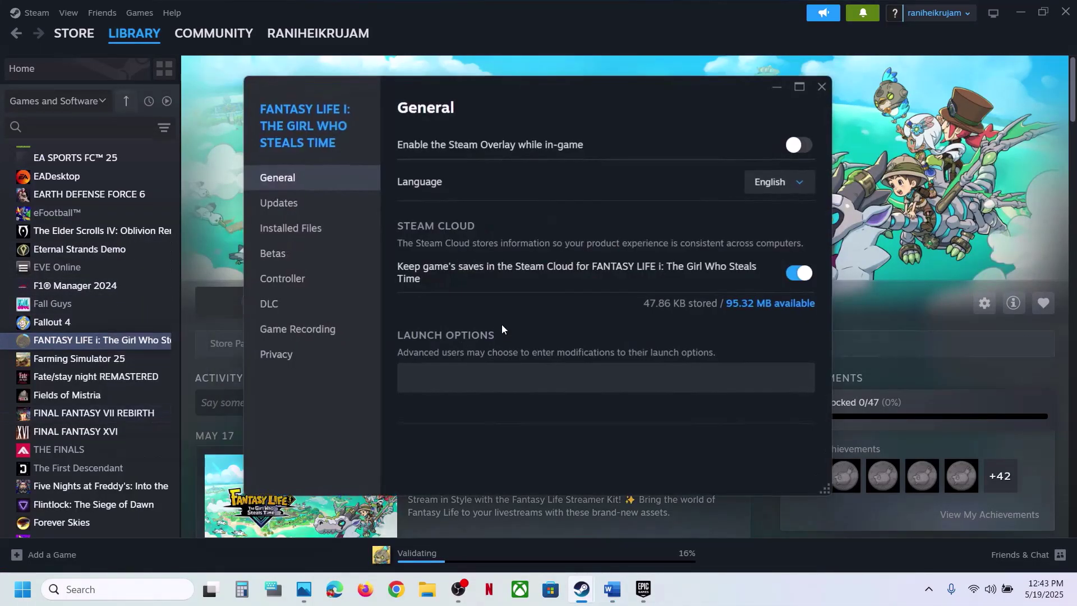
pyautogui.click(303, 230)
pyautogui.click(305, 187)
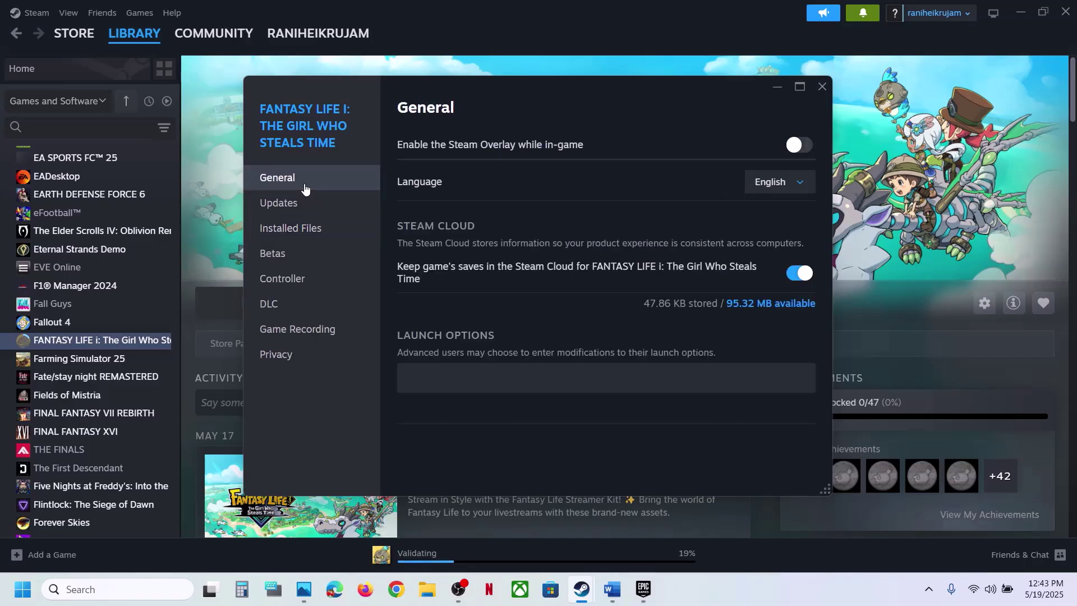
pyautogui.click(436, 381)
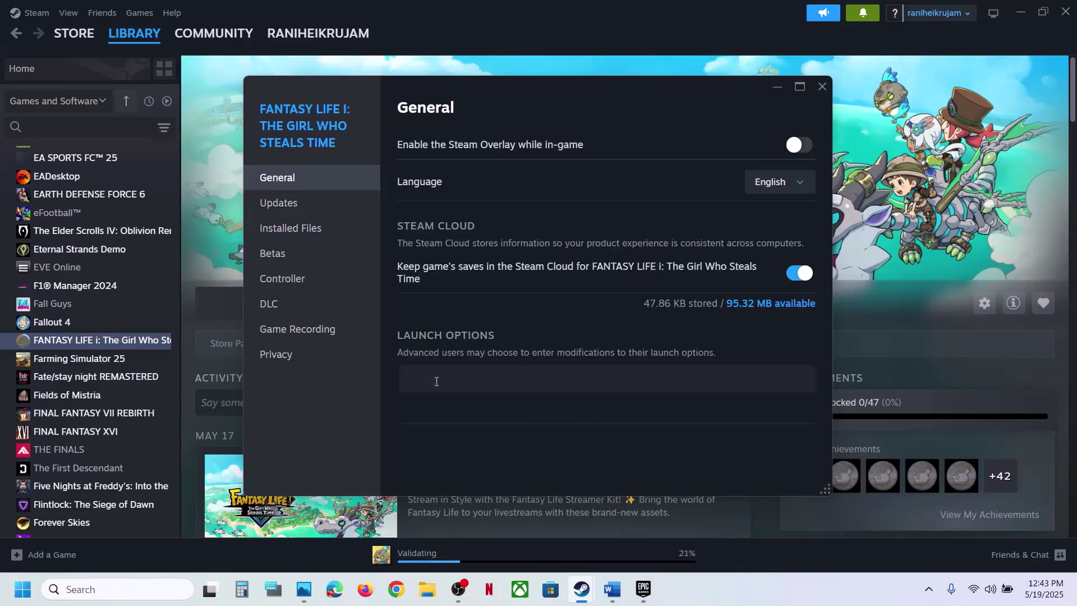
pyautogui.write('-dx11')
pyautogui.click(821, 86)
# Replace the launch option with -dx12, then delete it so launch options are empty.
pyautogui.rightClick(144, 340)
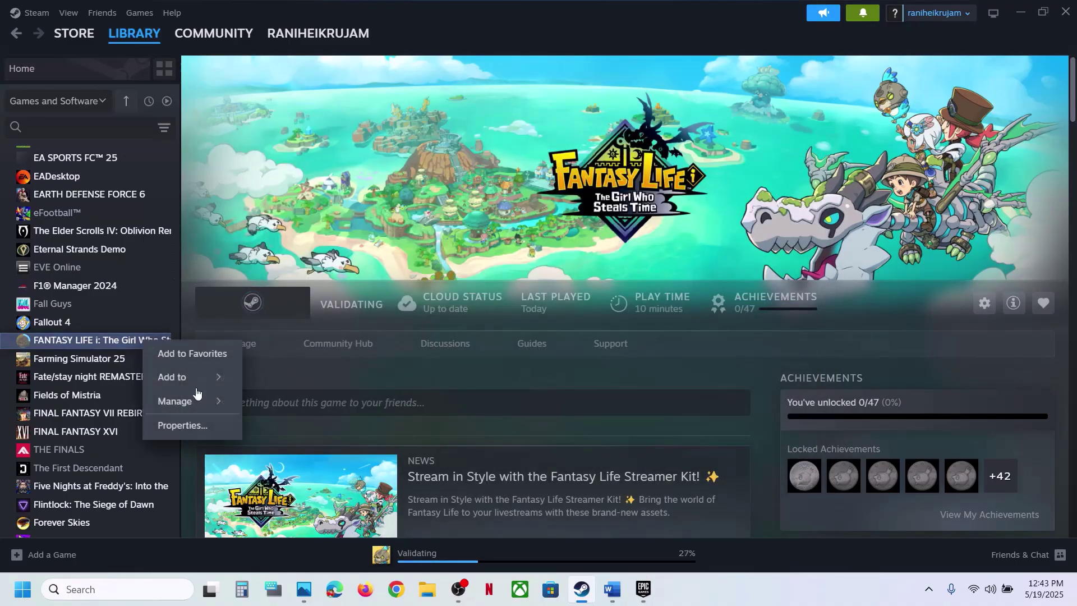
pyautogui.click(203, 429)
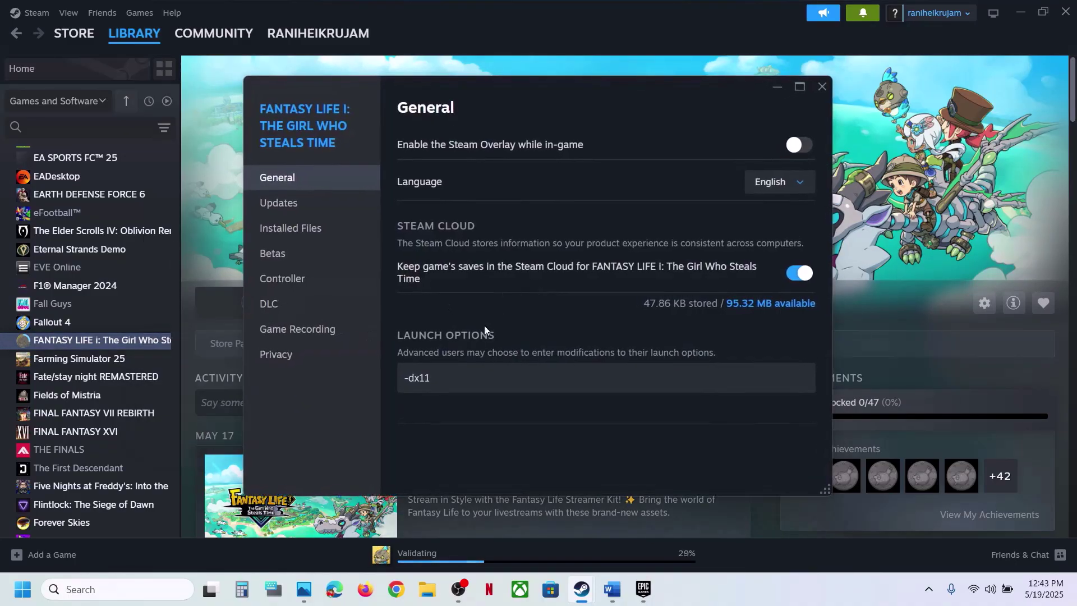
pyautogui.moveTo(458, 377); pyautogui.dragTo(392, 383)
pyautogui.write('-dx12')
pyautogui.moveTo(454, 378); pyautogui.dragTo(389, 380)
pyautogui.press('BackSpace')
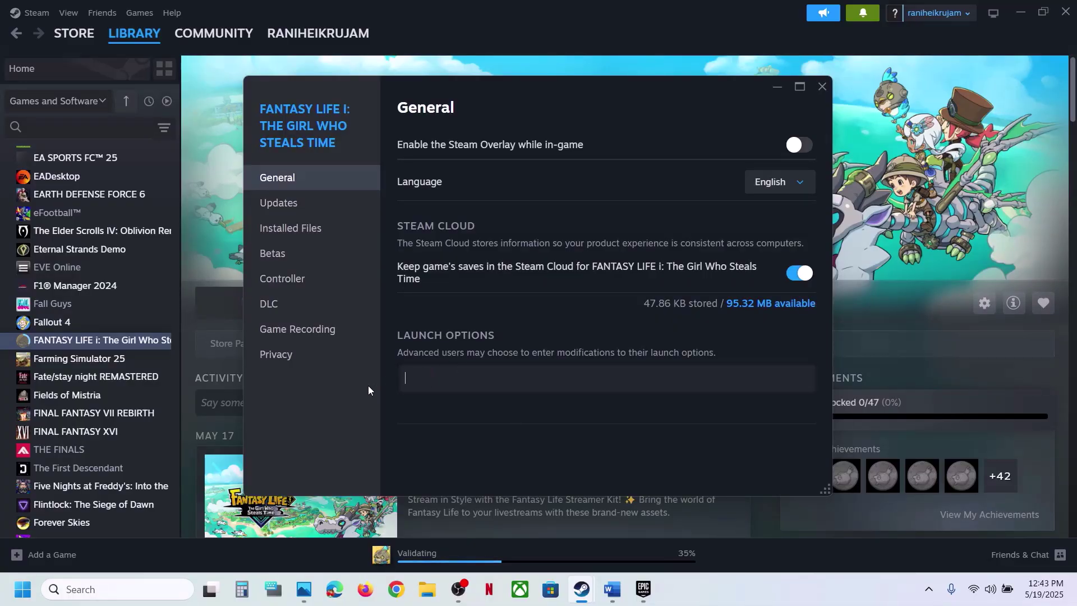
# Close Steam's Properties and scroll Word to Step 10, highlighting 'Do not overclock'.
pyautogui.click(823, 85)
pyautogui.click(612, 589)
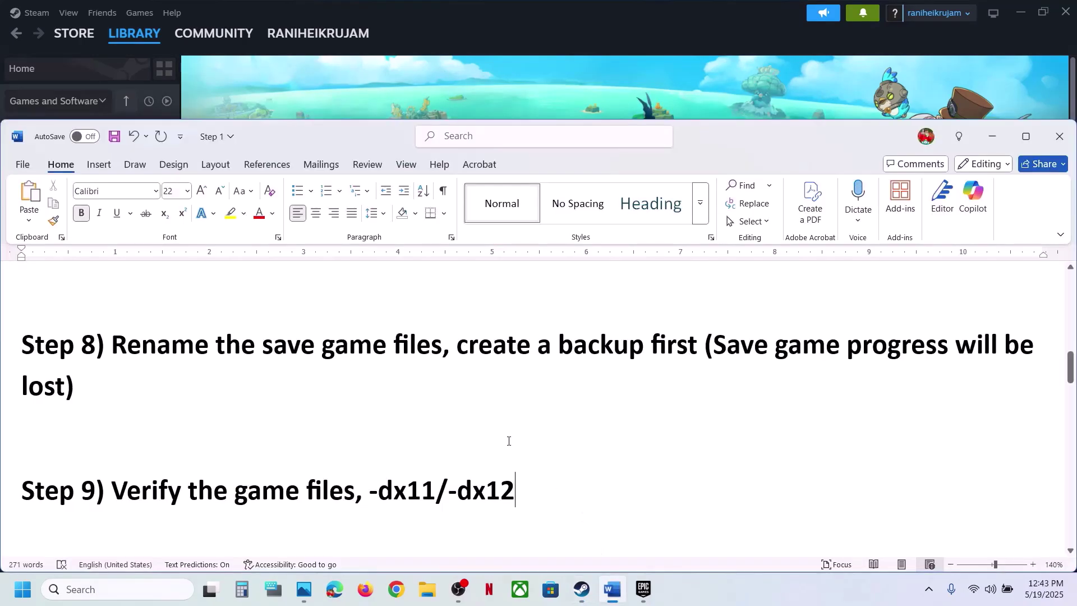
pyautogui.scroll(-3, 510, 440)
pyautogui.scroll(-1, 509, 441)
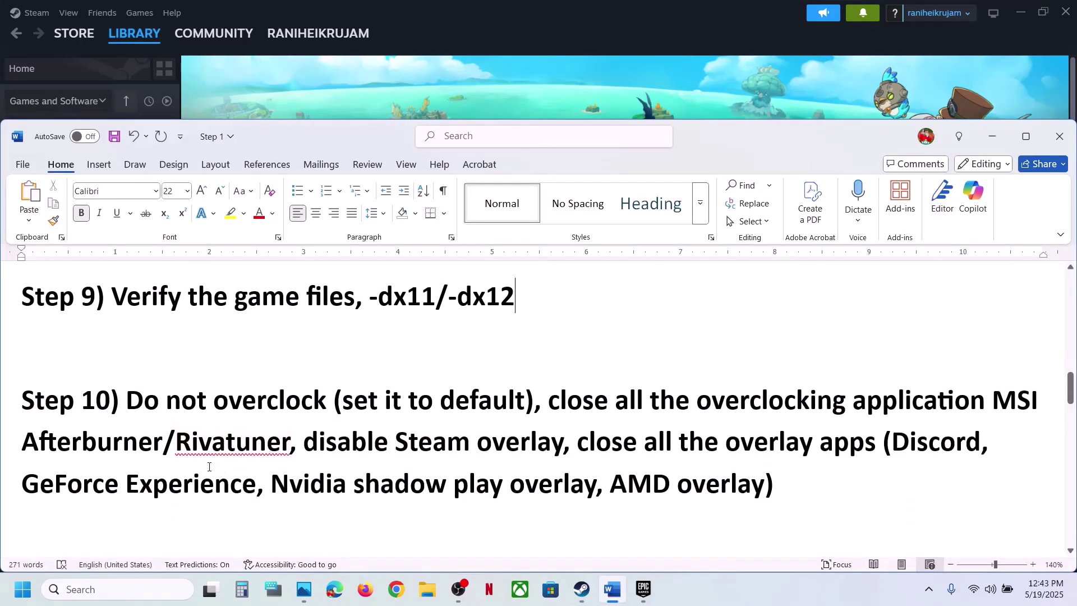
pyautogui.moveTo(147, 404); pyautogui.dragTo(471, 415)
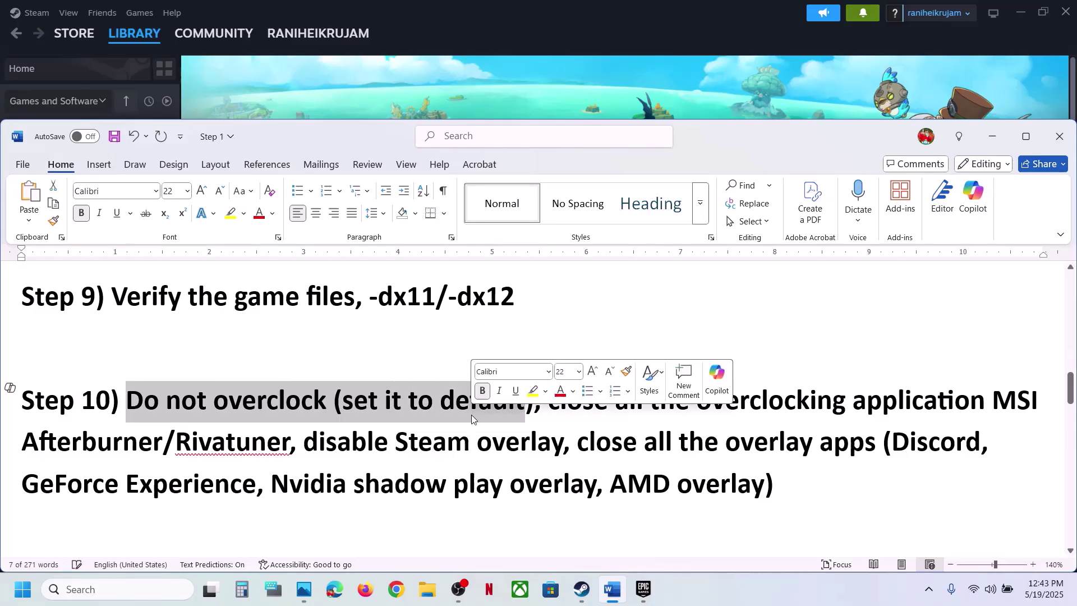
# Highlight Step 10's advice to close overclocking applications and disable Steam overlay.
pyautogui.click(585, 412)
pyautogui.moveTo(560, 404); pyautogui.dragTo(289, 443)
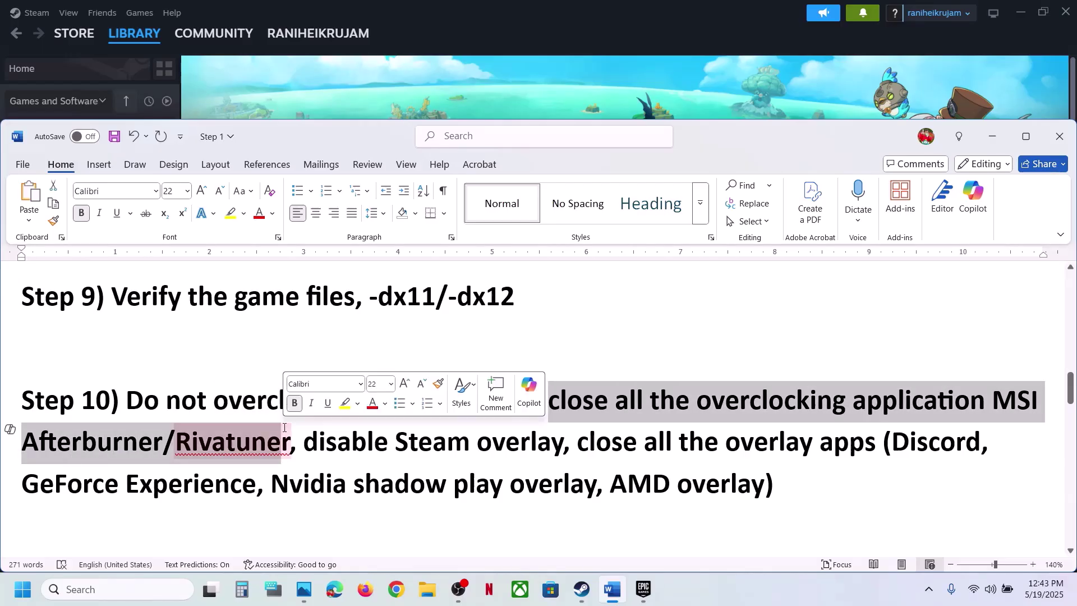
pyautogui.click(590, 441)
pyautogui.moveTo(552, 408); pyautogui.dragTo(992, 405)
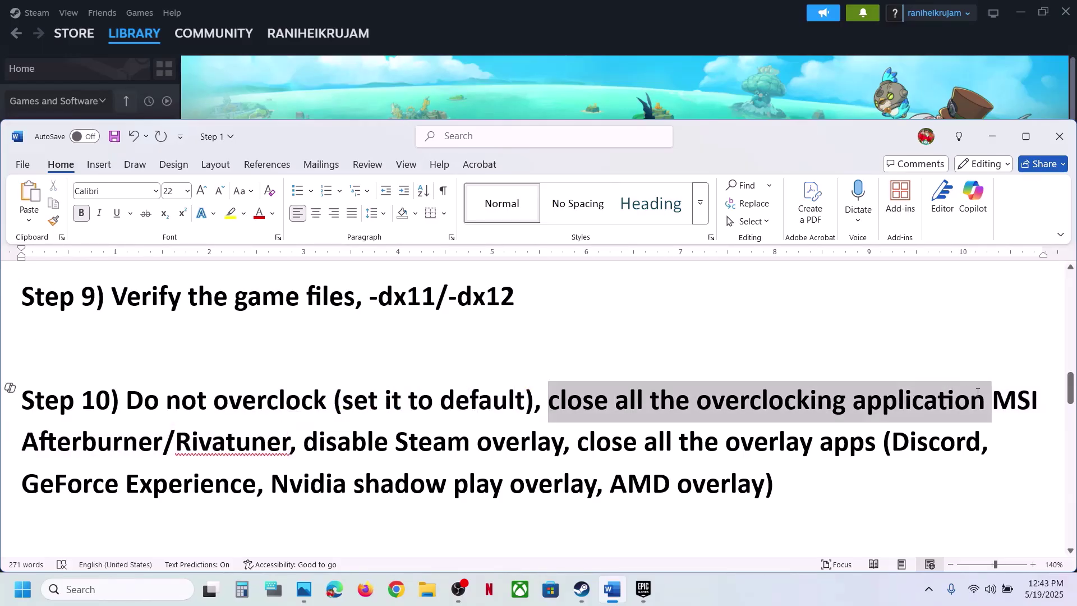
pyautogui.moveTo(304, 451); pyautogui.dragTo(540, 455)
pyautogui.click(460, 87)
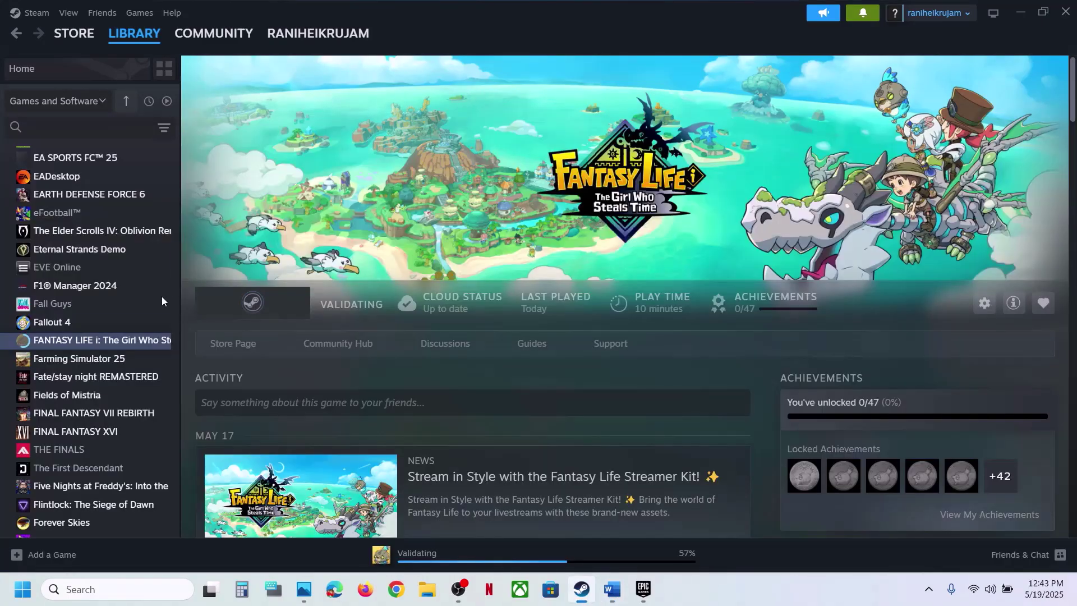
# Toggle FANTASY LIFE i's in-game Steam Overlay on and back off in Properties, then return to Word.
pyautogui.rightClick(126, 337)
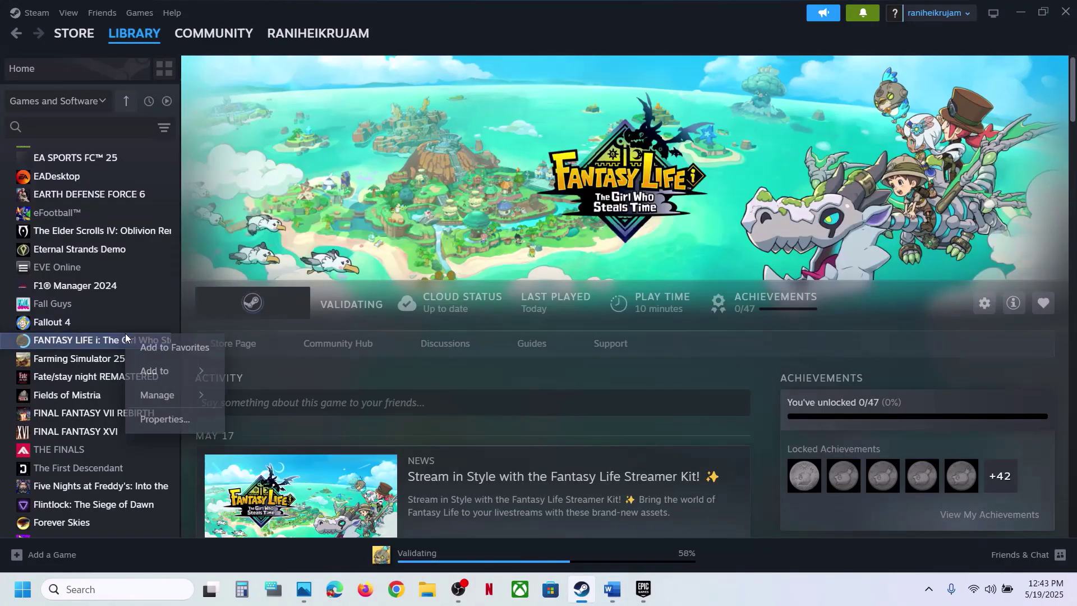
pyautogui.click(191, 423)
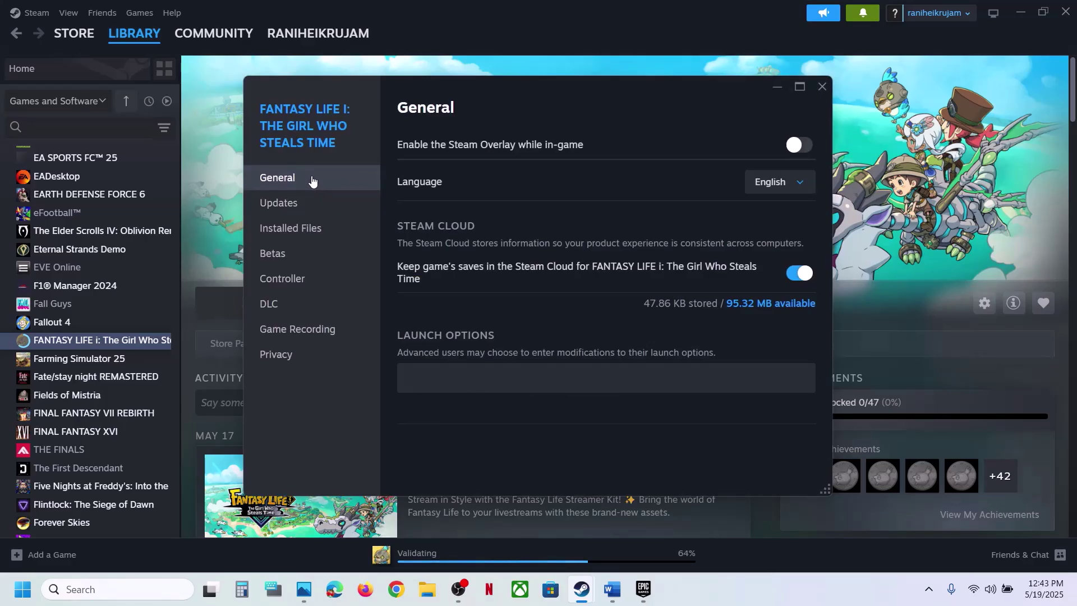
pyautogui.click(799, 145)
pyautogui.click(801, 146)
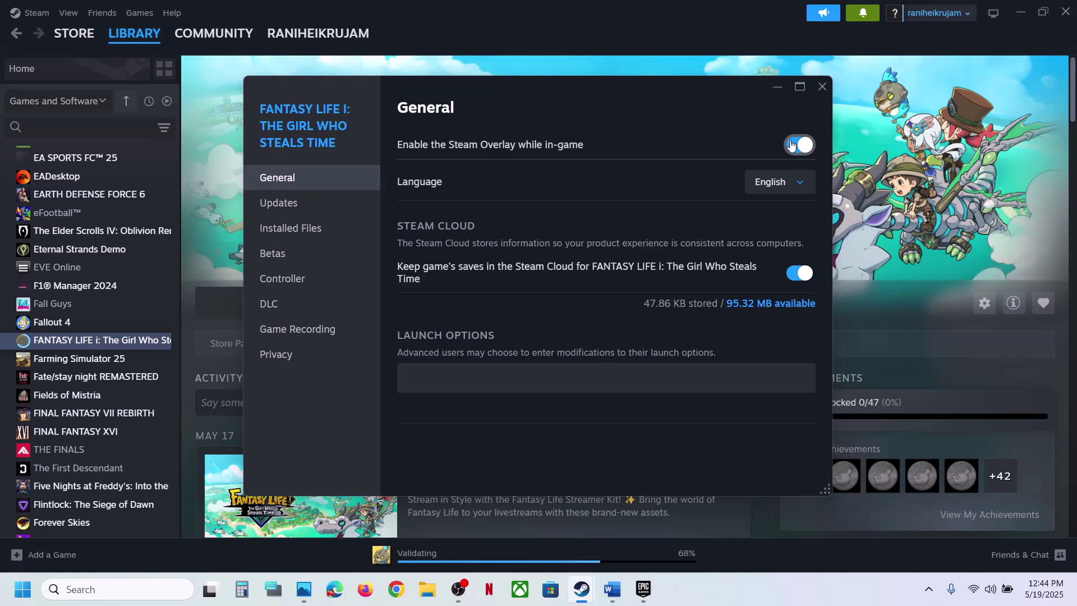
pyautogui.click(821, 87)
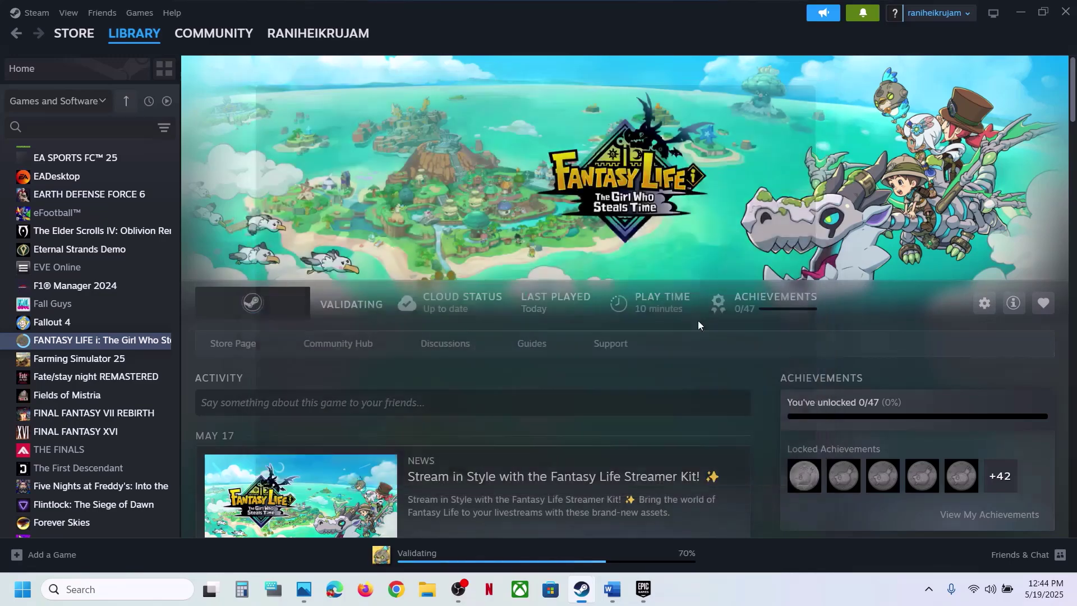
pyautogui.click(613, 591)
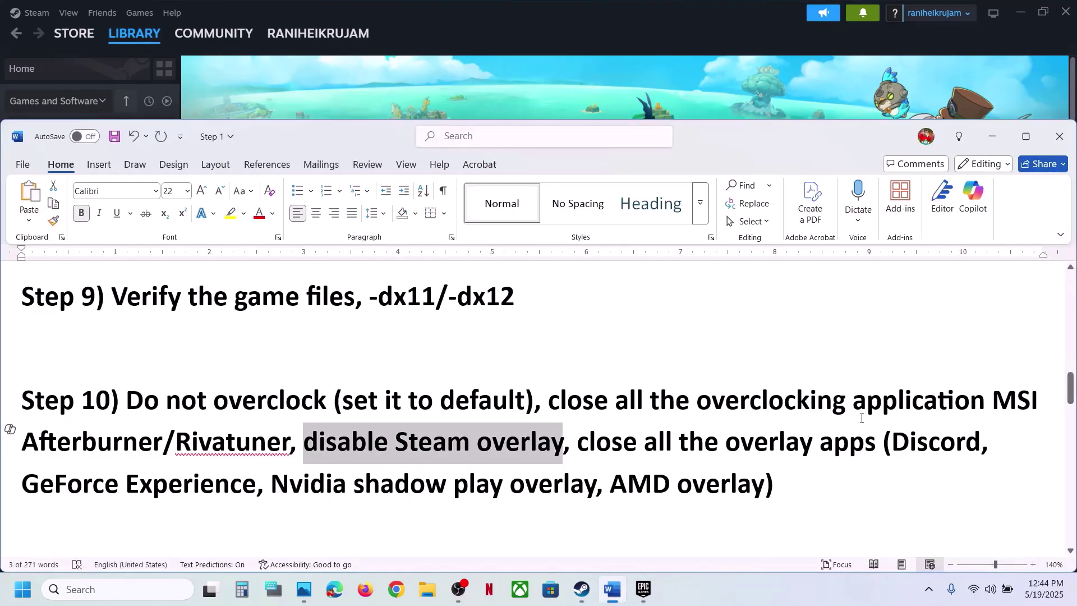
# Highlight Discord, Rivatuner and the disable Steam overlay passage in Step 10.
pyautogui.doubleClick(914, 442)
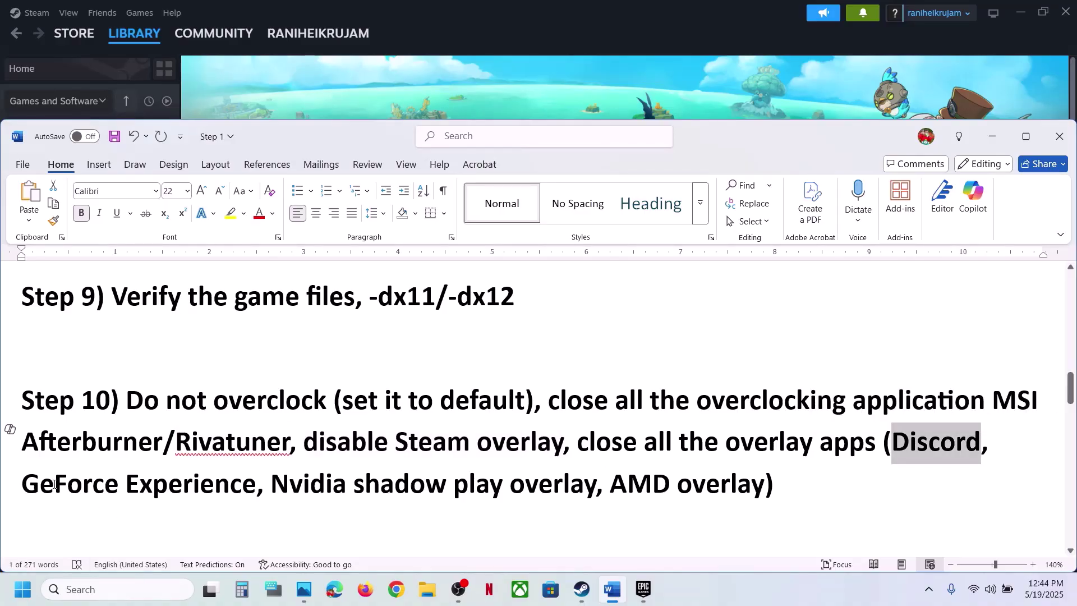
pyautogui.doubleClick(232, 442)
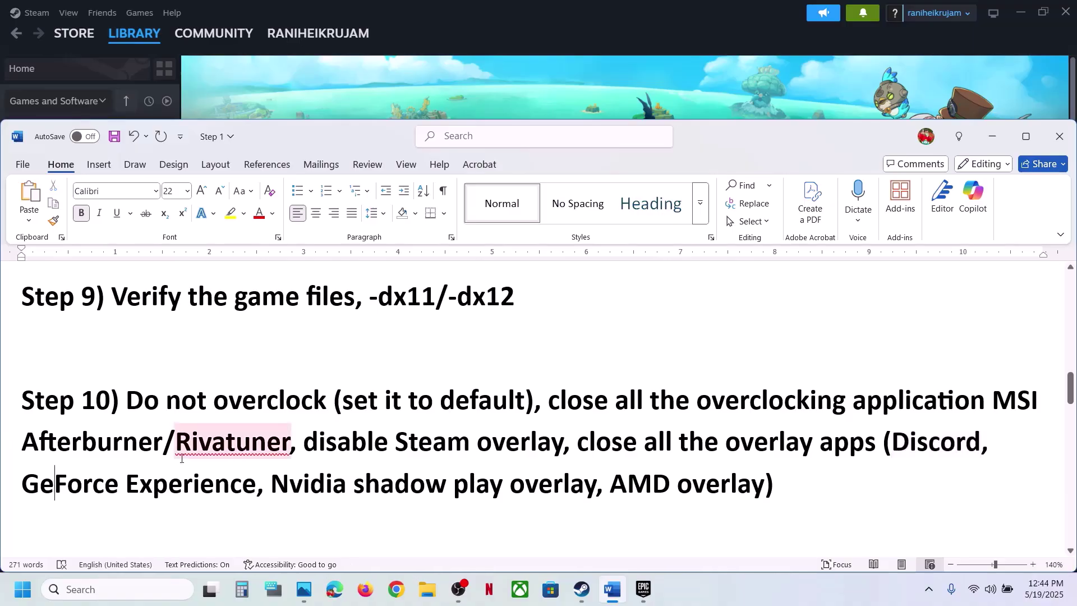
pyautogui.click(321, 433)
pyautogui.moveTo(322, 435); pyautogui.dragTo(793, 485)
pyautogui.click(794, 485)
# Scroll to Step 11's clean graphics driver install and highlight its NVIDIA and AMD links.
pyautogui.scroll(-4, 794, 485)
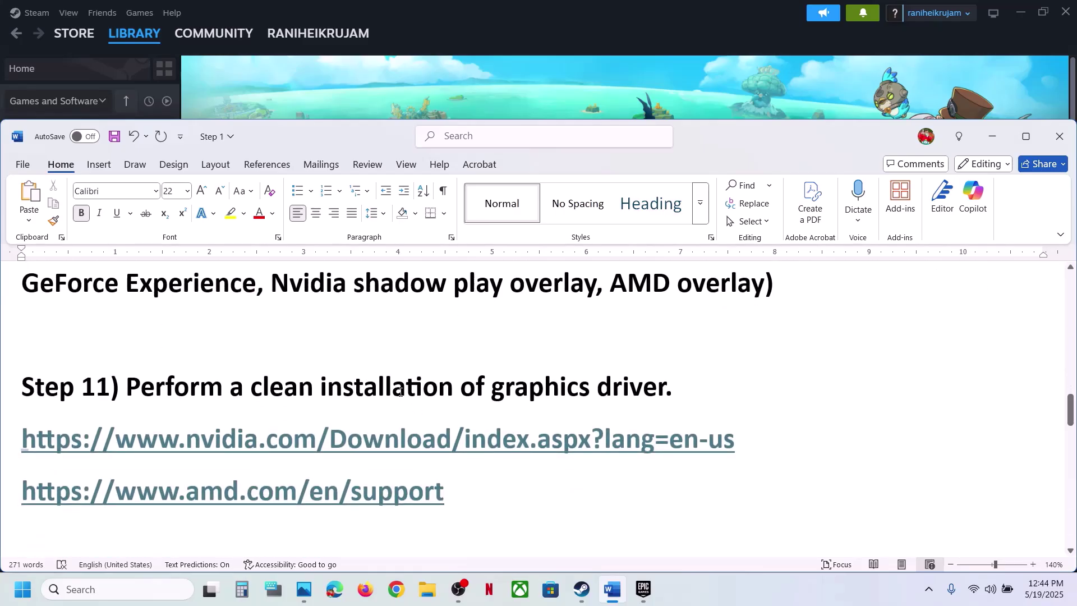
pyautogui.moveTo(395, 387); pyautogui.dragTo(564, 389)
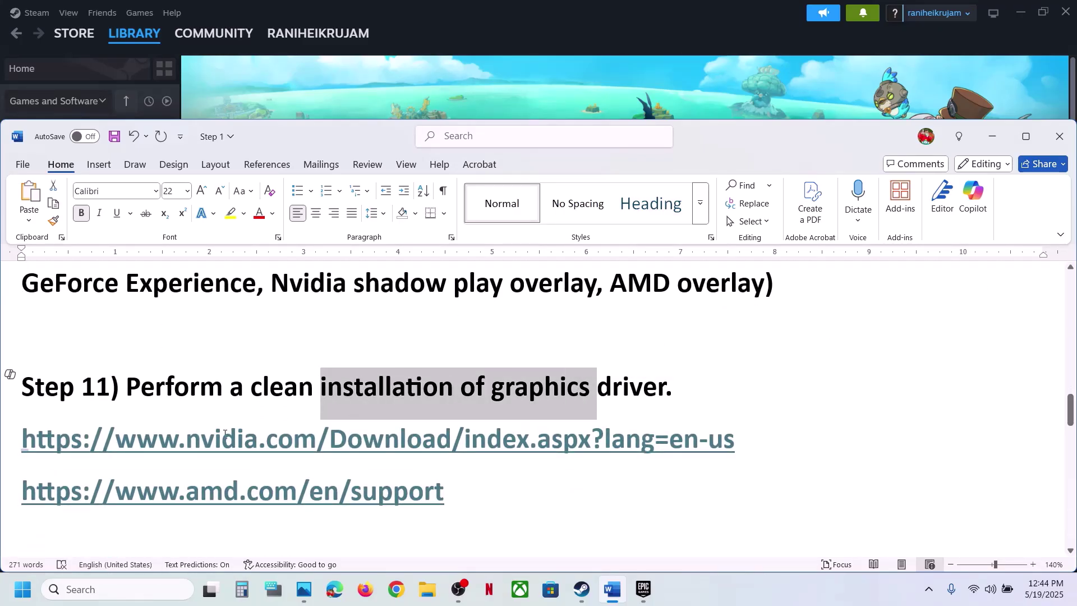
pyautogui.moveTo(223, 438); pyautogui.dragTo(485, 439)
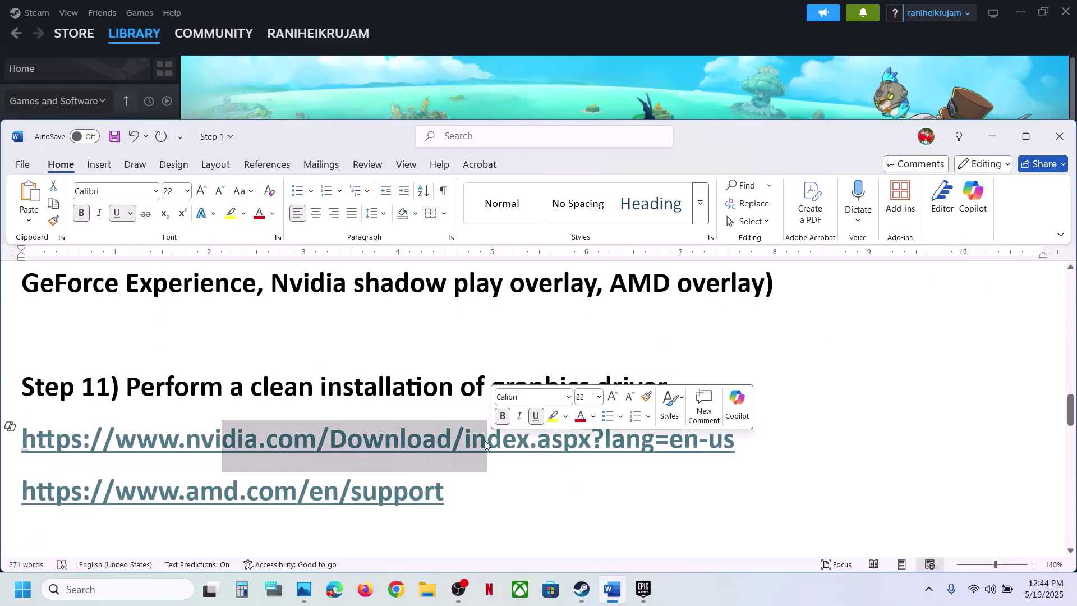
pyautogui.click(144, 516)
pyautogui.moveTo(145, 516); pyautogui.dragTo(324, 513)
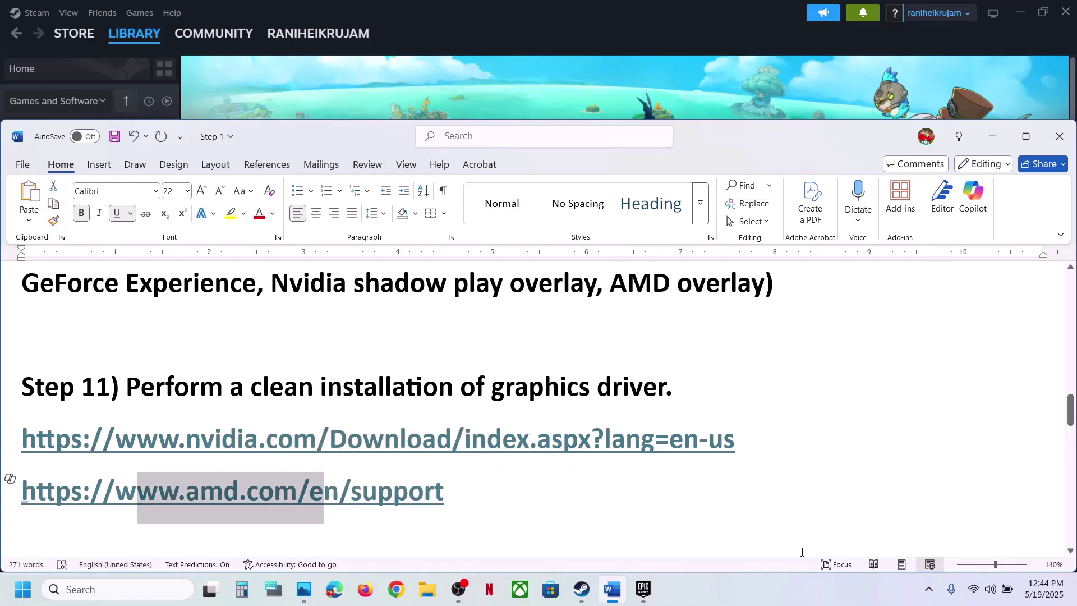
pyautogui.click(761, 601)
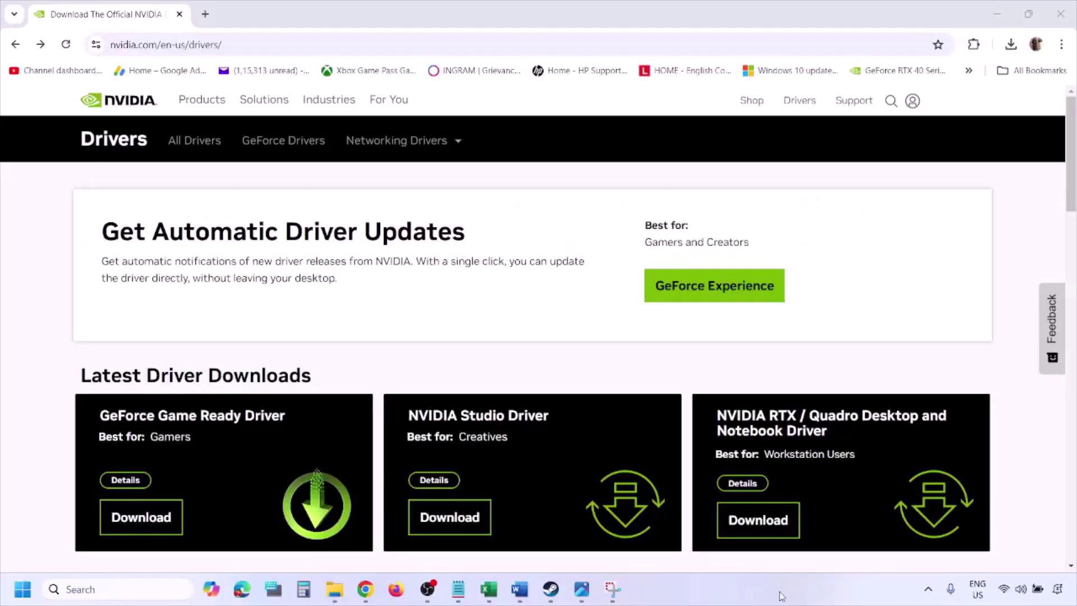
# Search NVIDIA drivers for the RTX 3050 Laptop GPU on Windows 11, then view 1.png in Photos.
pyautogui.scroll(-8, 251, 343)
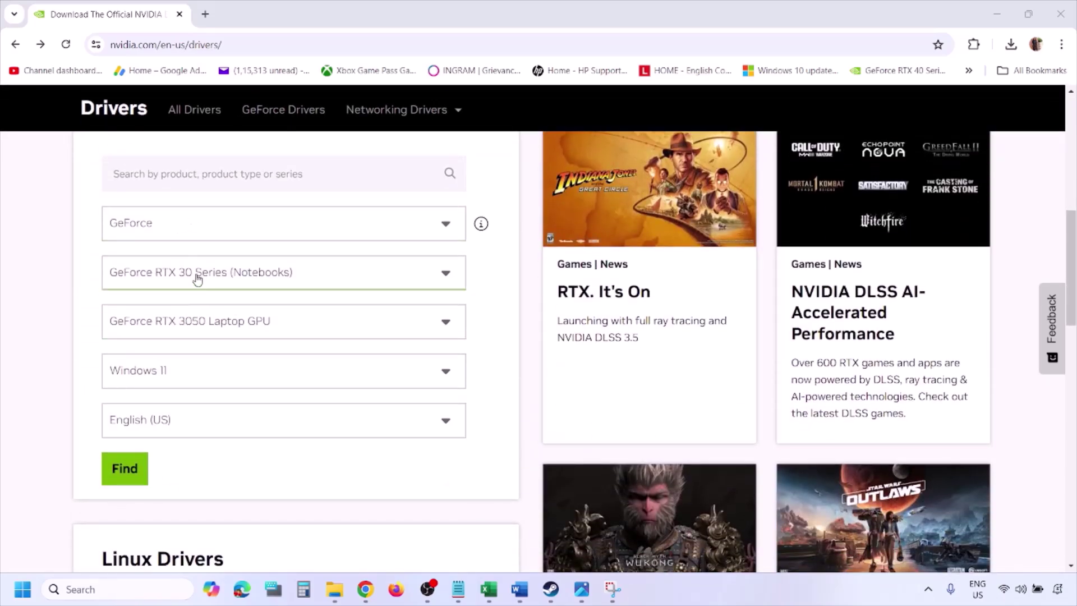
pyautogui.click(178, 375)
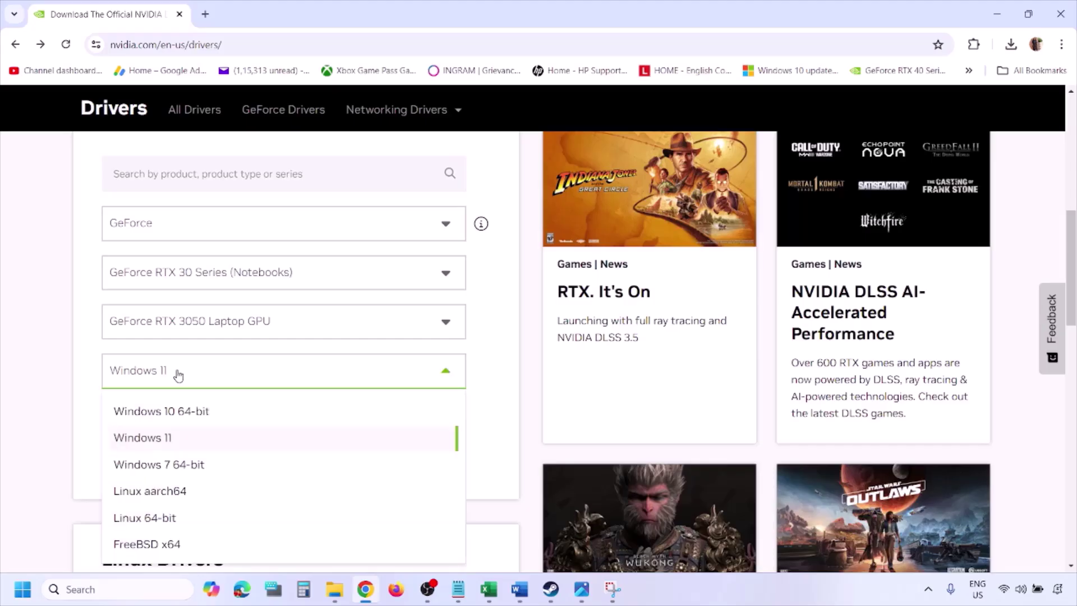
pyautogui.click(157, 438)
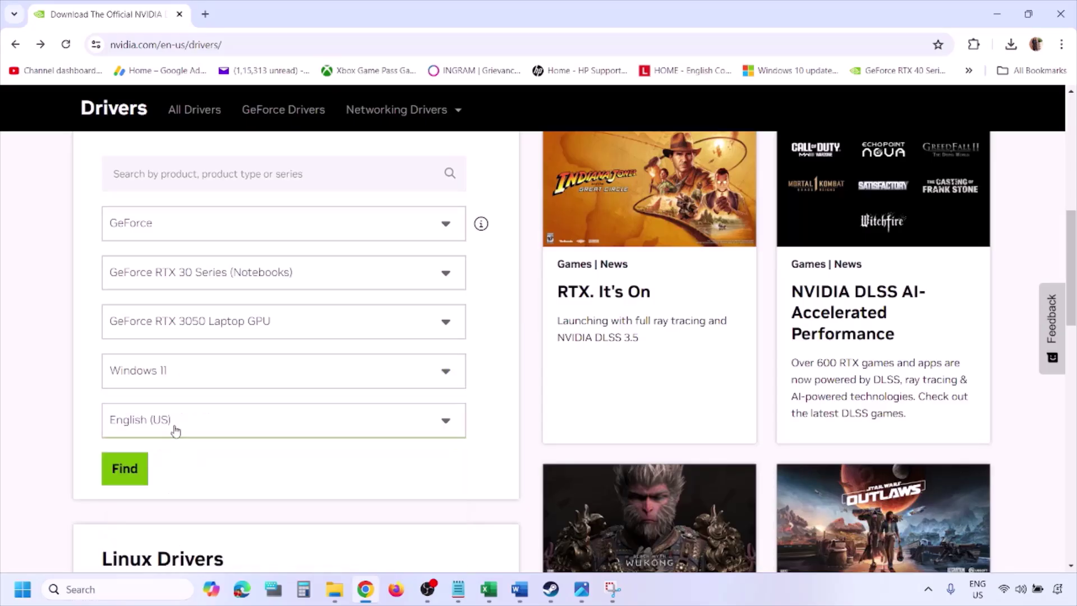
pyautogui.click(128, 471)
pyautogui.click(582, 592)
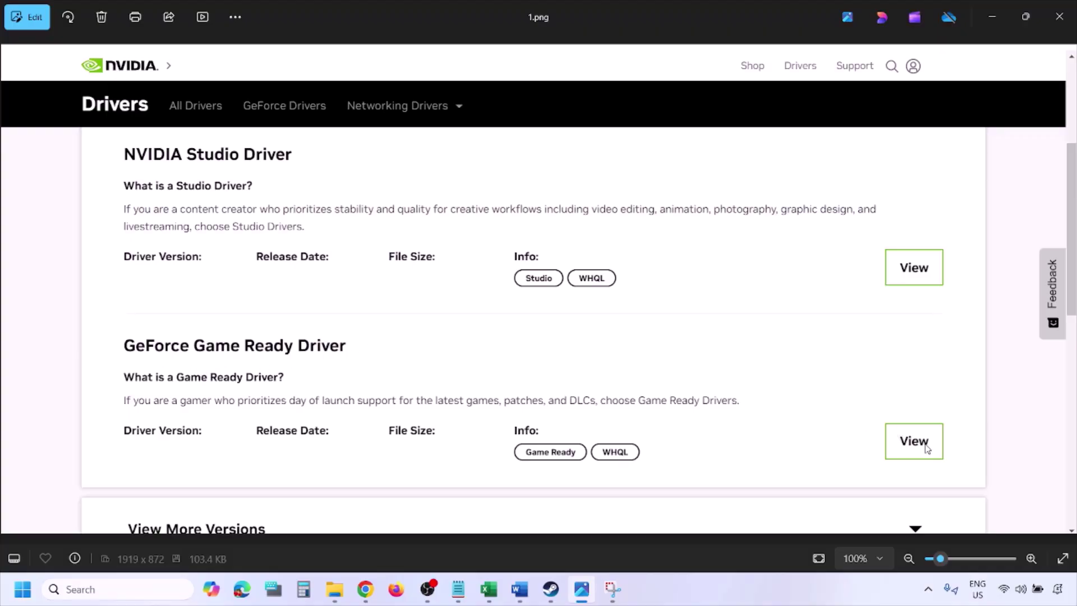
# Page through the NVIDIA driver download, installer and custom installation option screenshots in Photos.
pyautogui.press('Right')
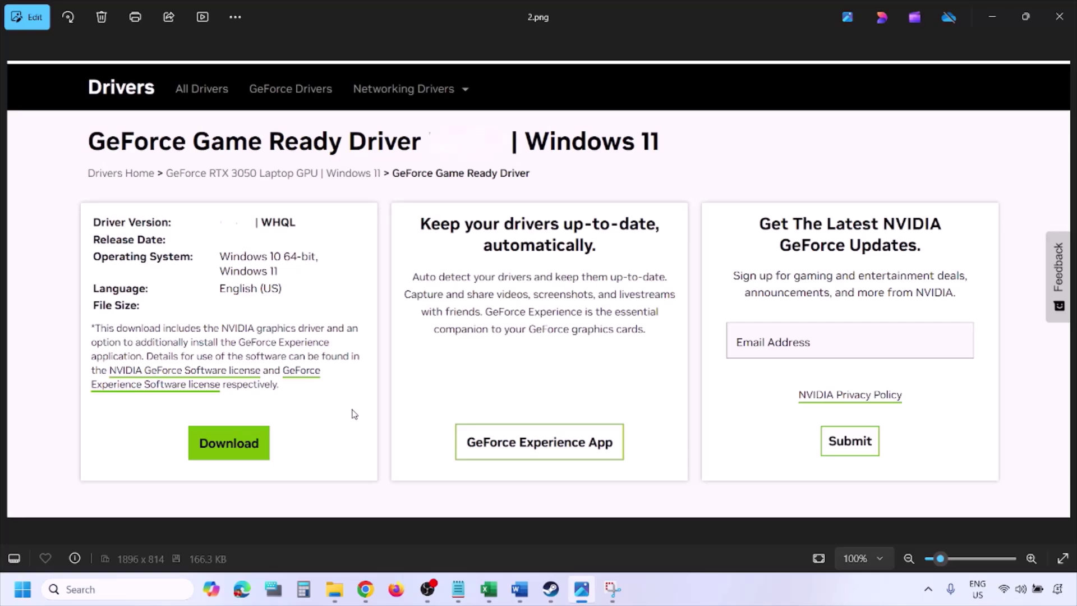
pyautogui.press('Right')
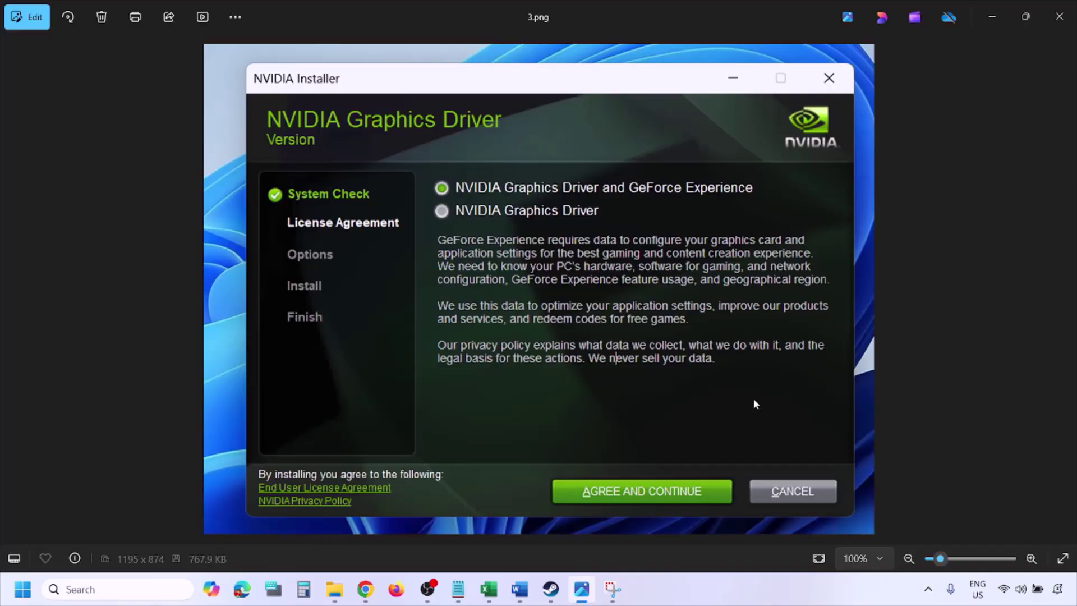
pyautogui.press('Right')
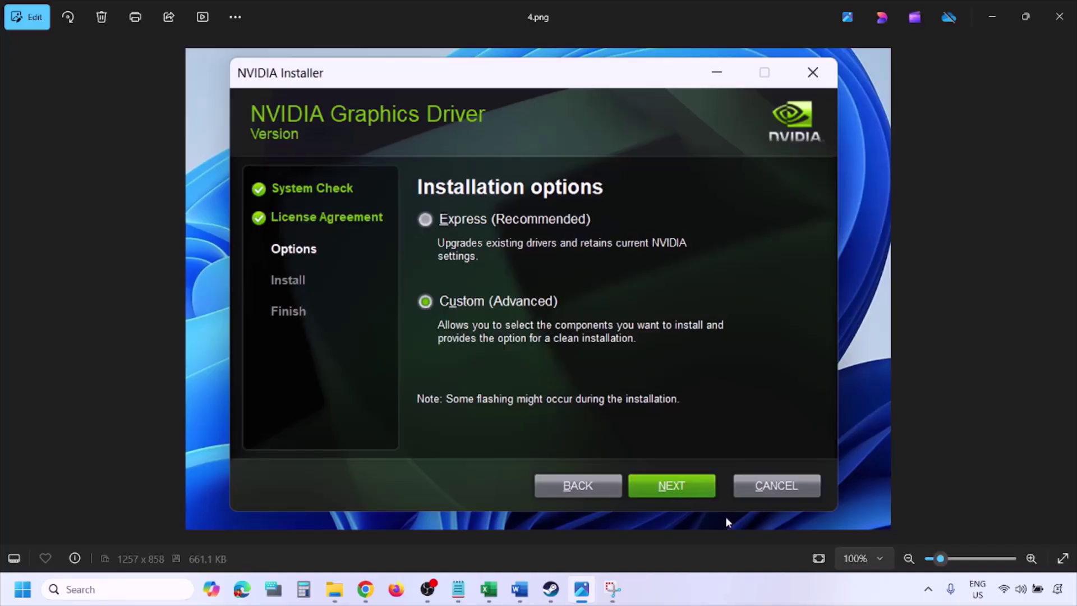
pyautogui.press('Right')
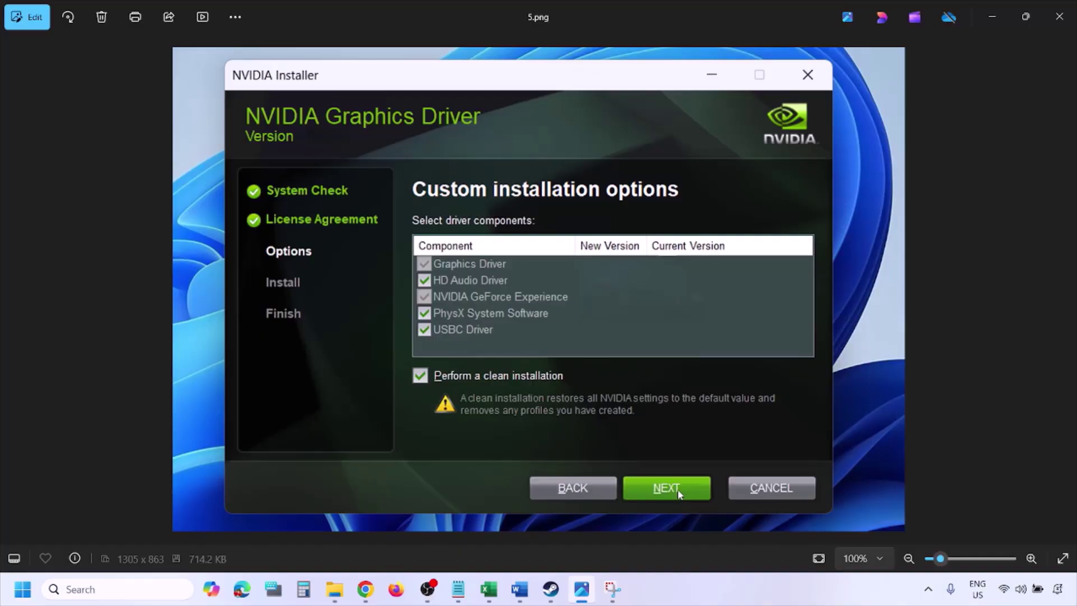
# Show the Start power options without restarting, then bring the Word guide to the front.
pyautogui.click(22, 589)
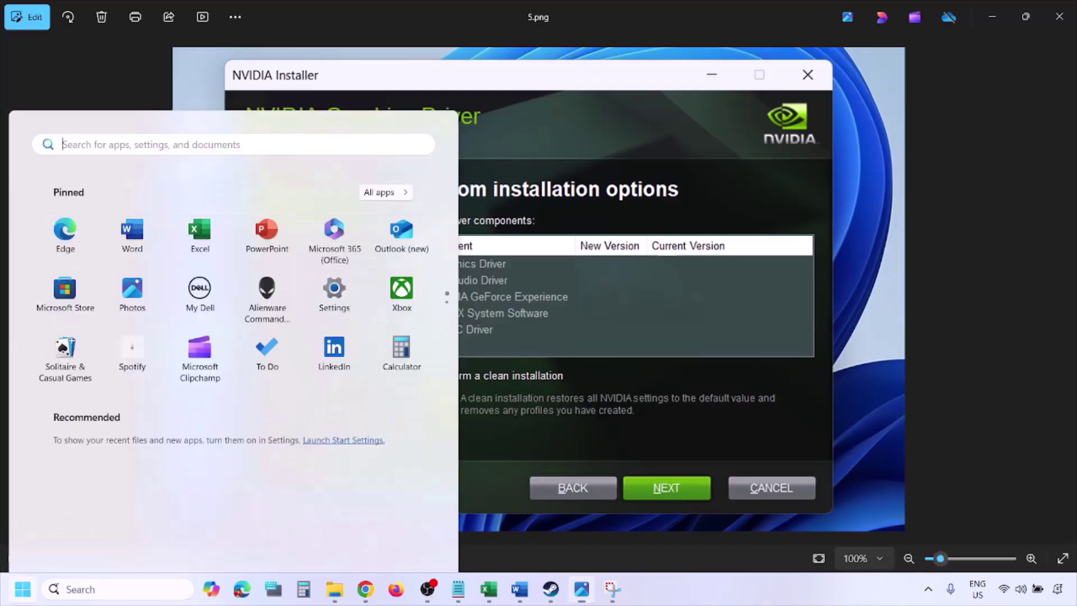
pyautogui.click(408, 541)
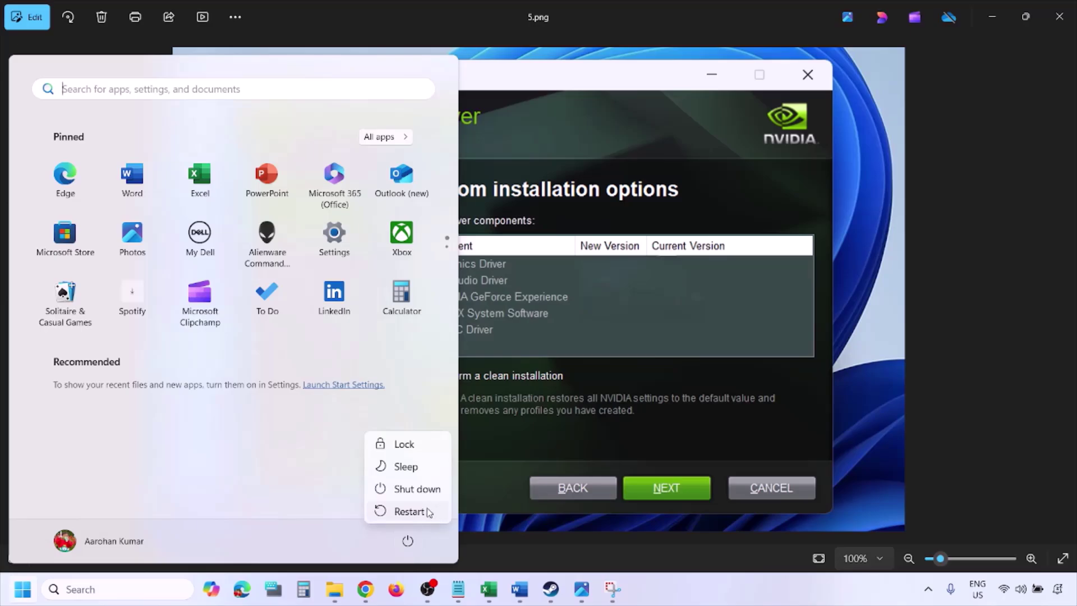
pyautogui.click(430, 512)
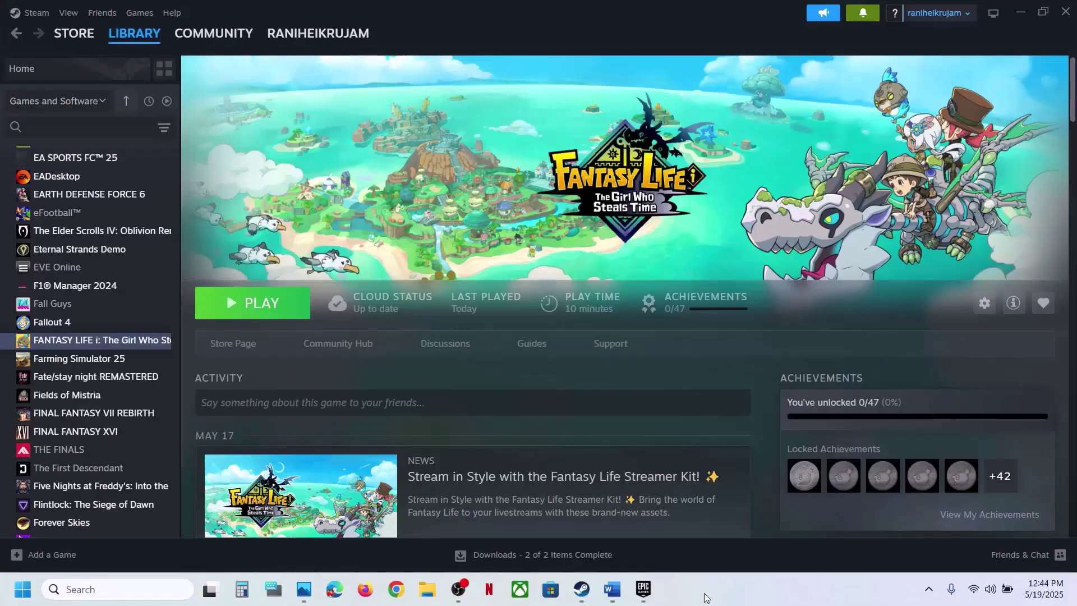
pyautogui.click(612, 590)
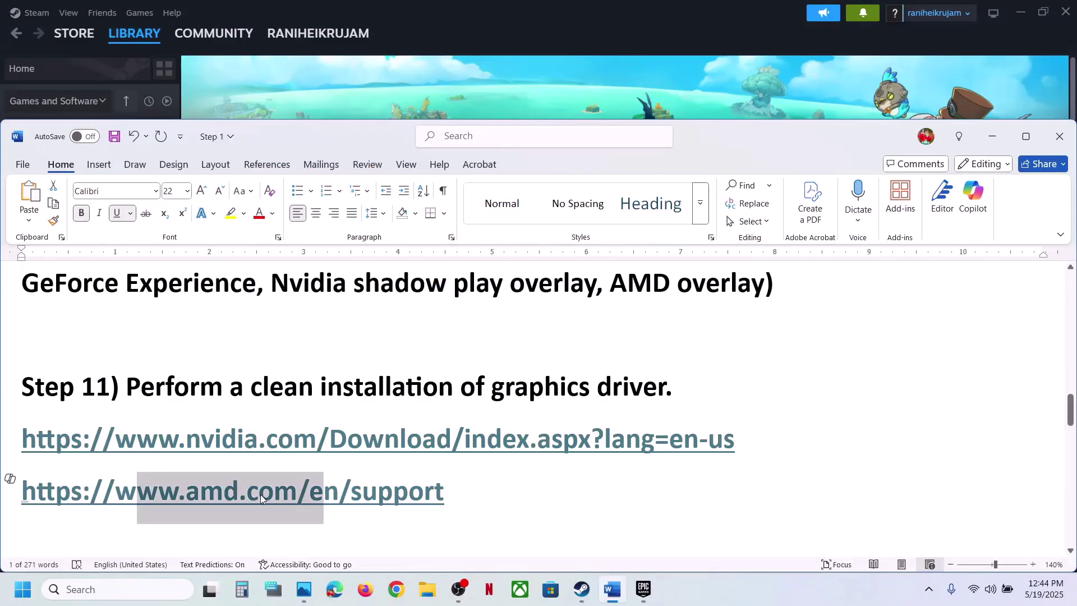
# Select part of the AMD support link, then move down to Step 12's graphics heading.
pyautogui.click(234, 490)
pyautogui.moveTo(159, 491); pyautogui.dragTo(393, 491)
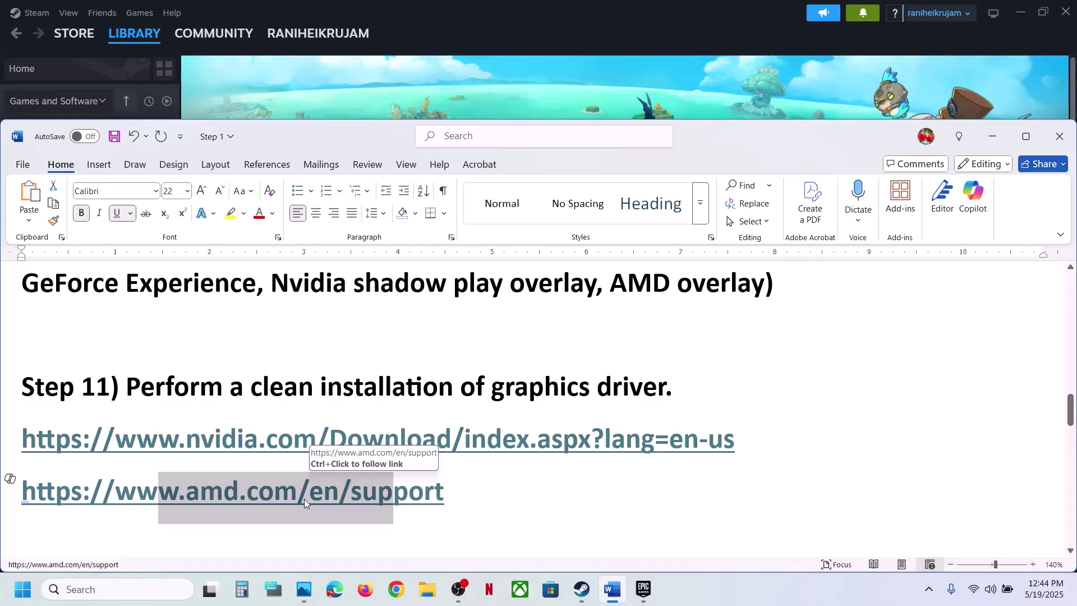
pyautogui.scroll(-3, 304, 500)
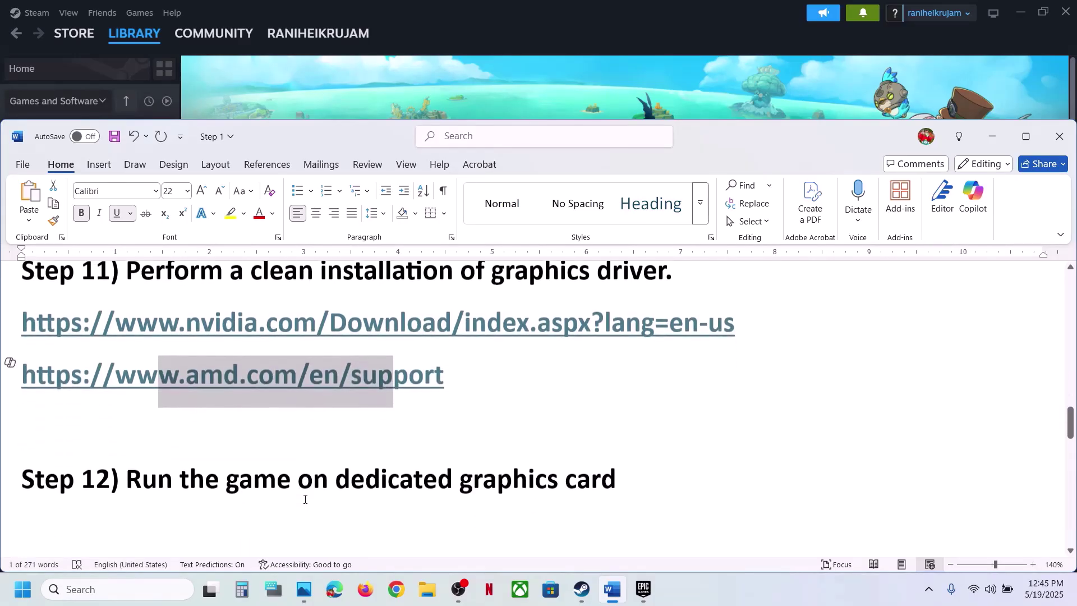
pyautogui.doubleClick(497, 480)
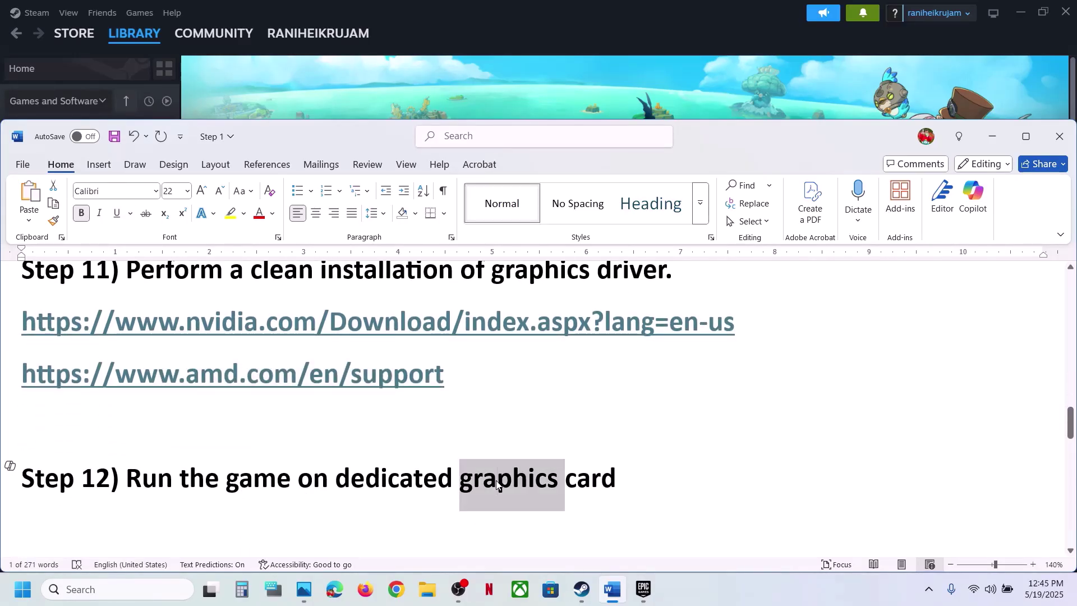
# Search 'graphics' to reach Windows Graphics settings and begin adding a desktop app.
pyautogui.click(113, 589)
pyautogui.write('graphics settings')
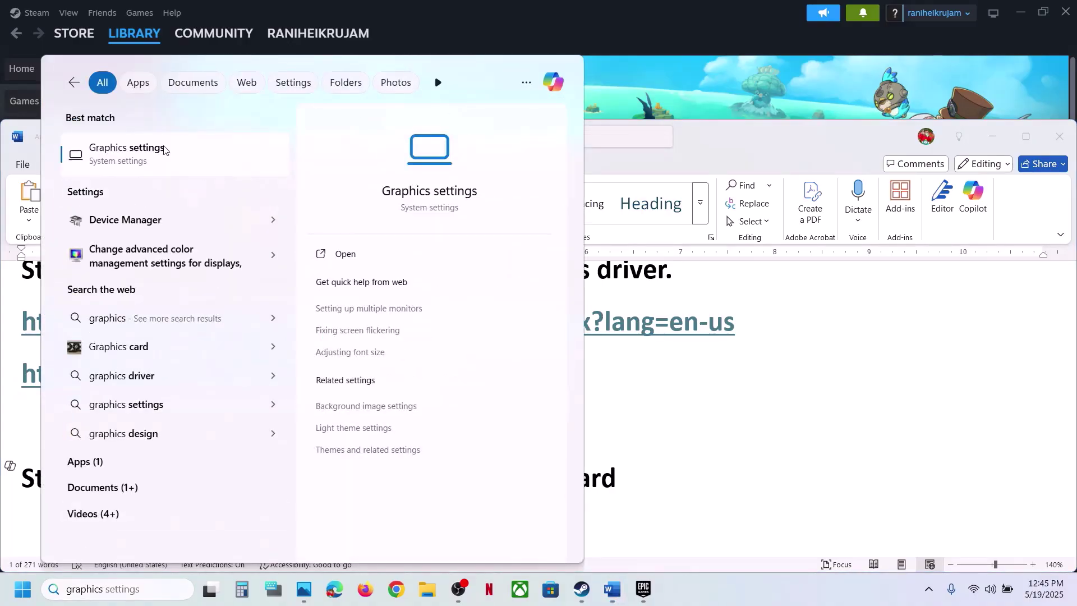
pyautogui.click(164, 149)
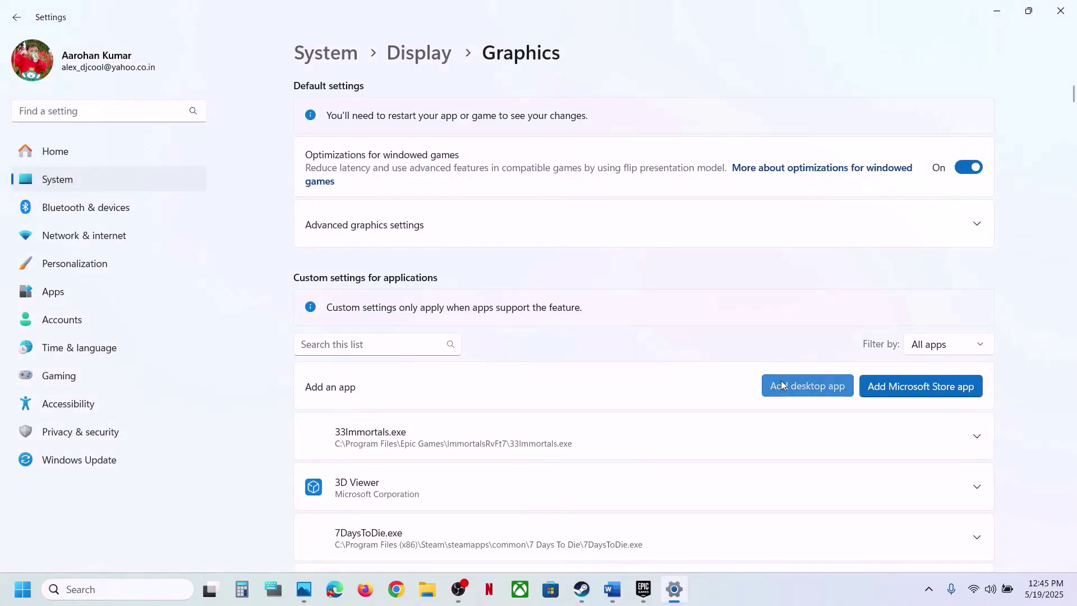
pyautogui.click(781, 380)
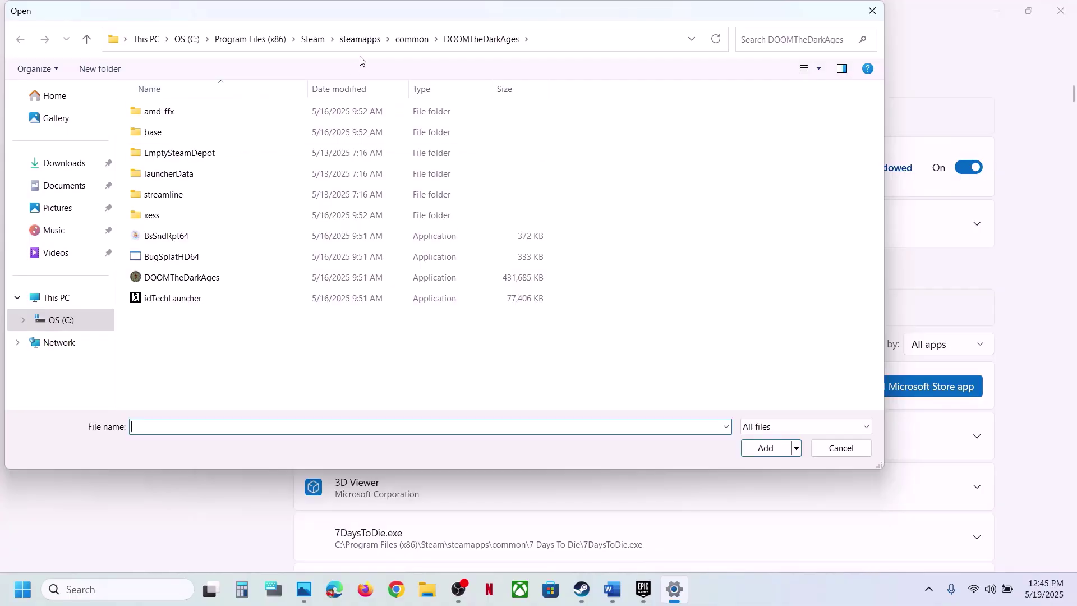
# Add NFL1-Win64-Shipping from FANTASY LIFE i\Game\Binaries\Win64 to the graphics app list.
pyautogui.click(410, 40)
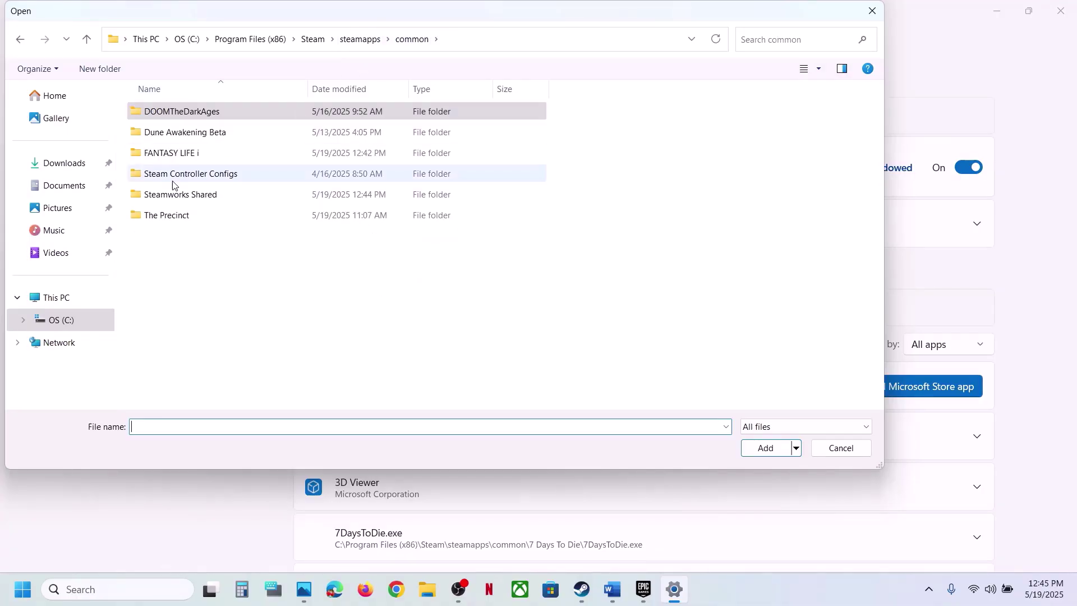
pyautogui.doubleClick(170, 151)
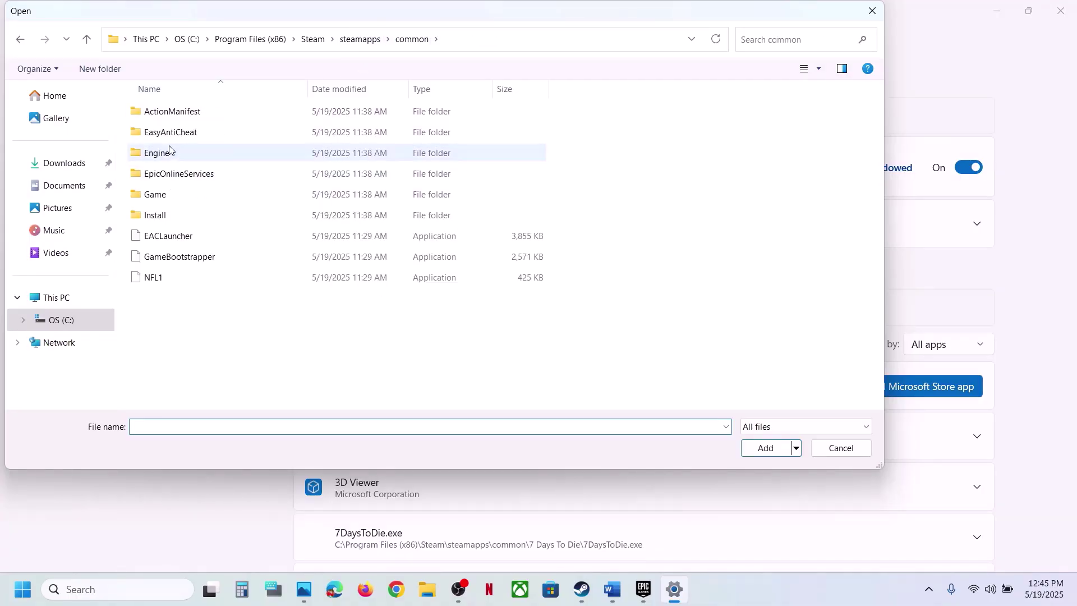
pyautogui.click(160, 200)
pyautogui.doubleClick(160, 200)
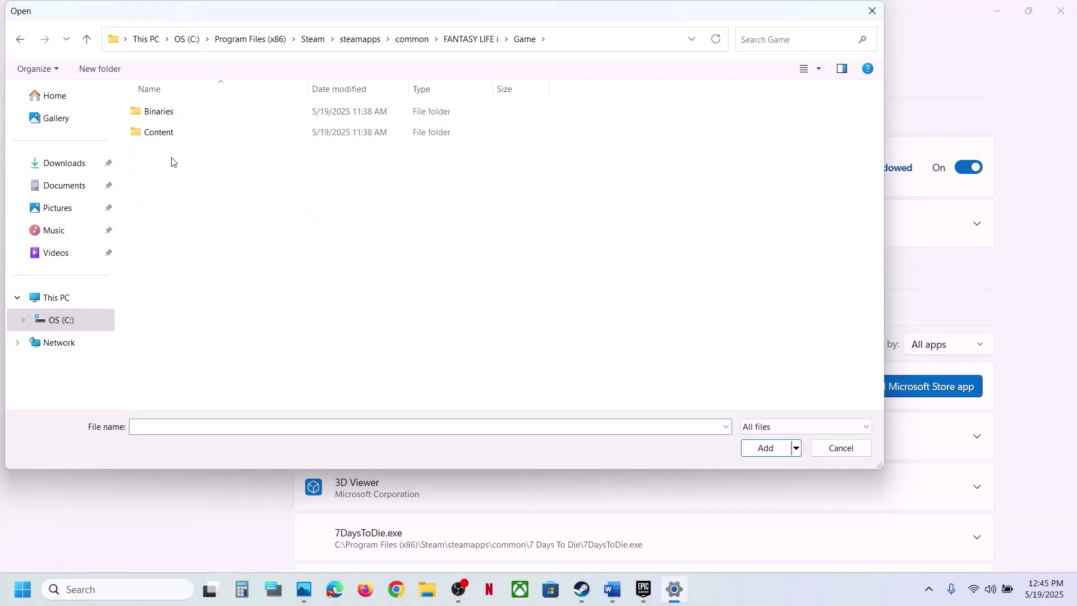
pyautogui.doubleClick(163, 115)
pyautogui.doubleClick(163, 115)
pyautogui.click(200, 154)
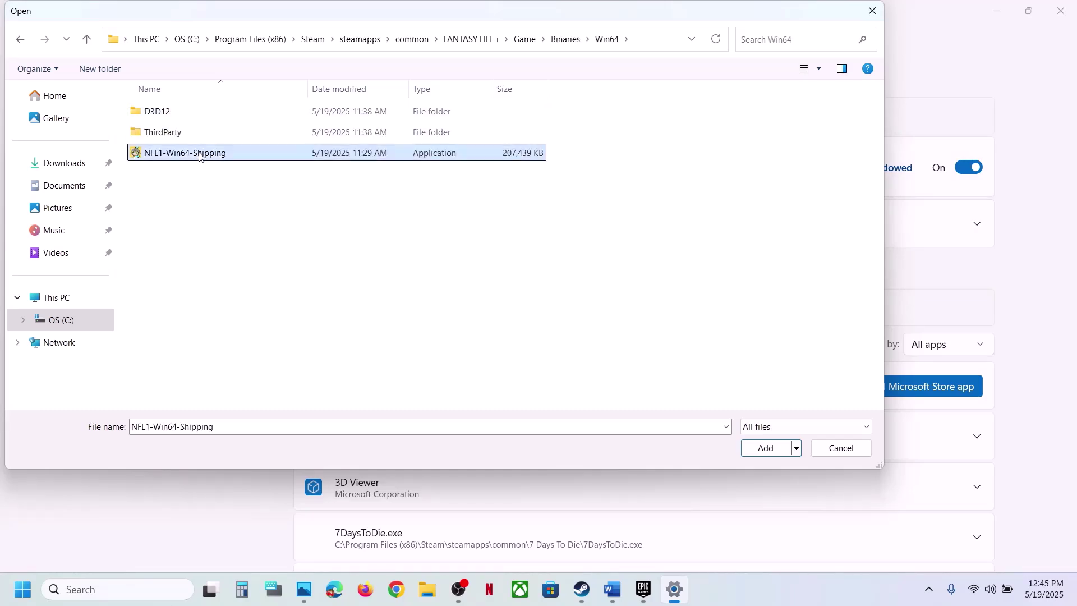
pyautogui.click(766, 448)
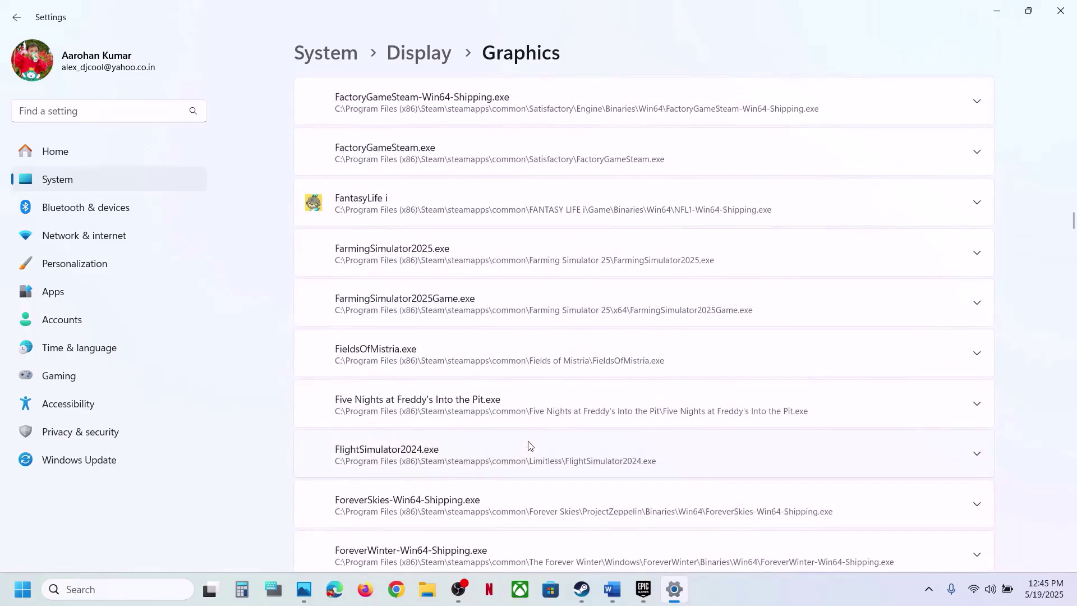
# Set FantasyLife i's GPU preference to the high-performance NVIDIA GPU.
pyautogui.click(554, 277)
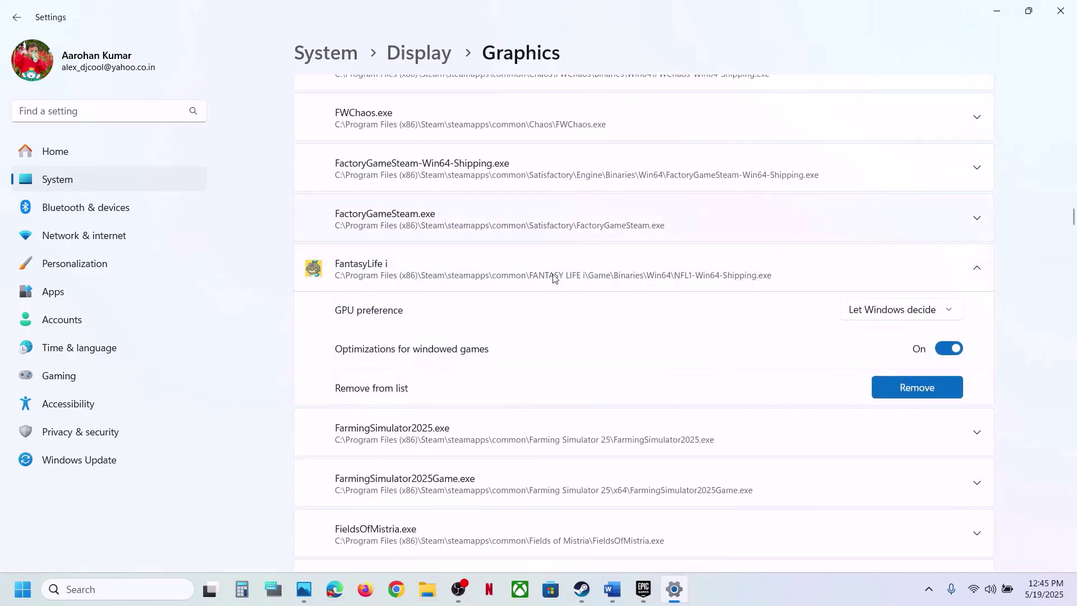
pyautogui.click(903, 312)
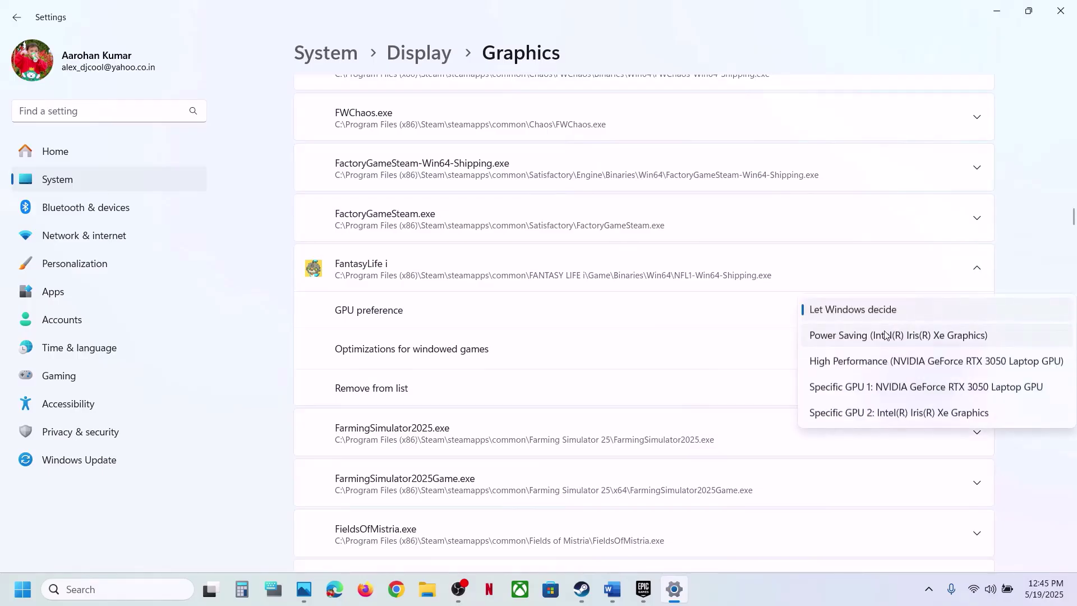
pyautogui.click(842, 370)
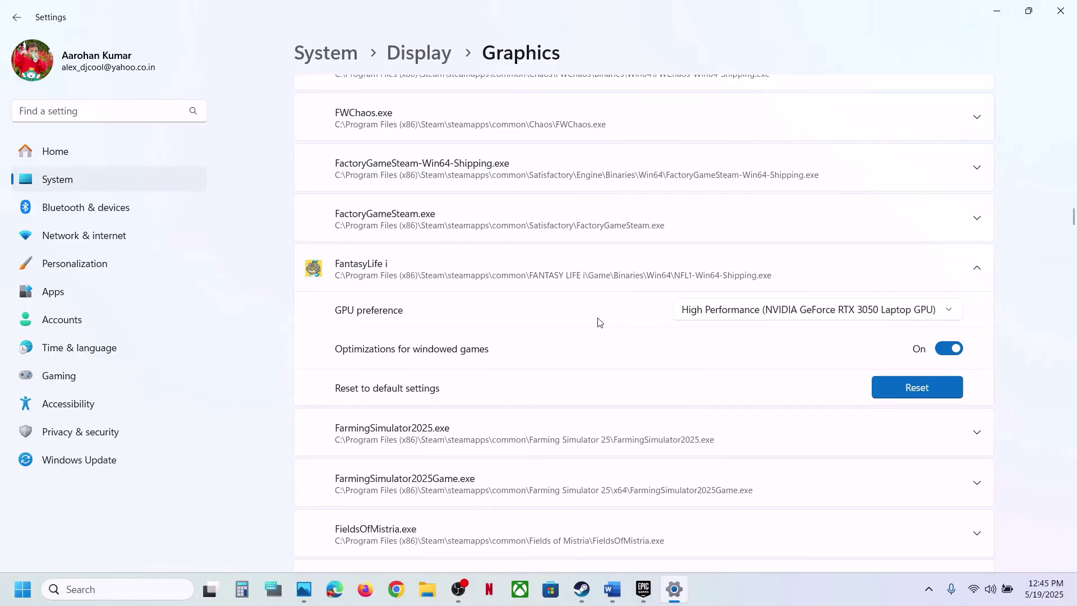
pyautogui.scroll(10, 665, 264)
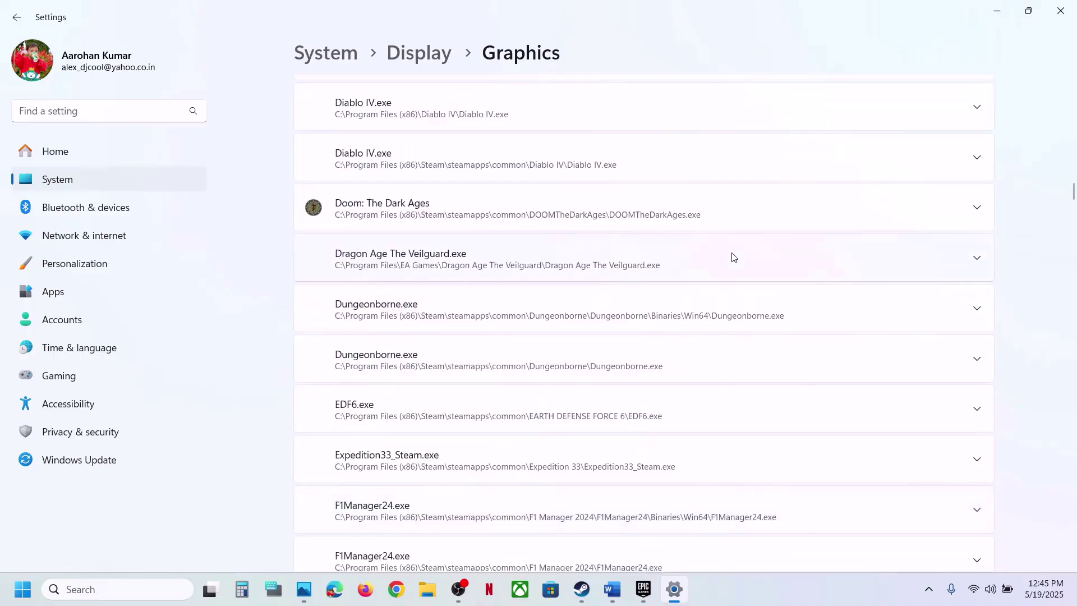
pyautogui.scroll(15, 733, 258)
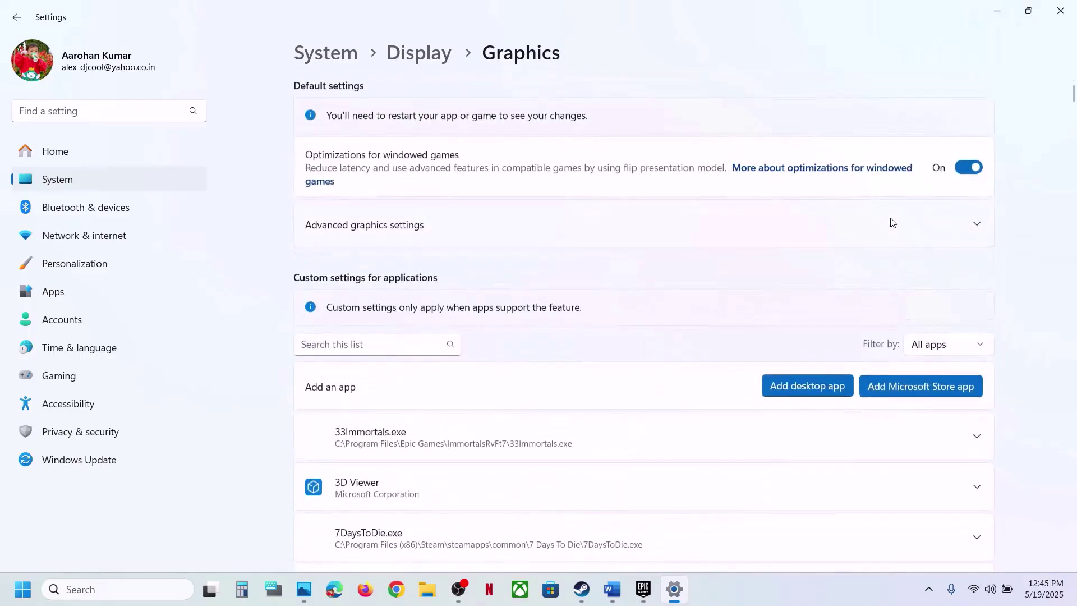
# Add the NFL1 launcher from the FANTASY LIFE i folder to the graphics list.
pyautogui.click(789, 383)
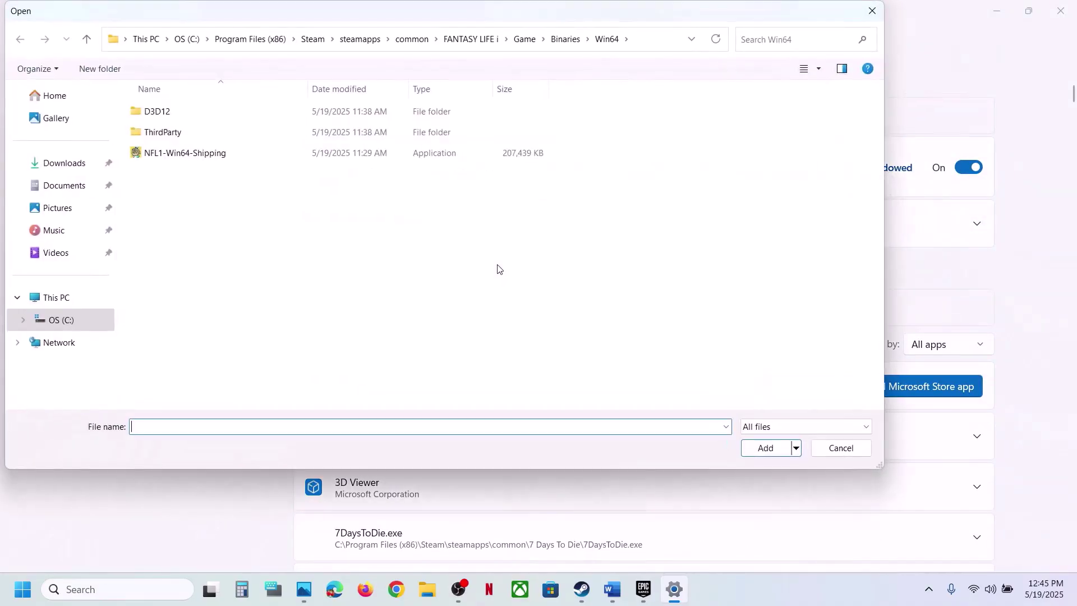
pyautogui.click(94, 41)
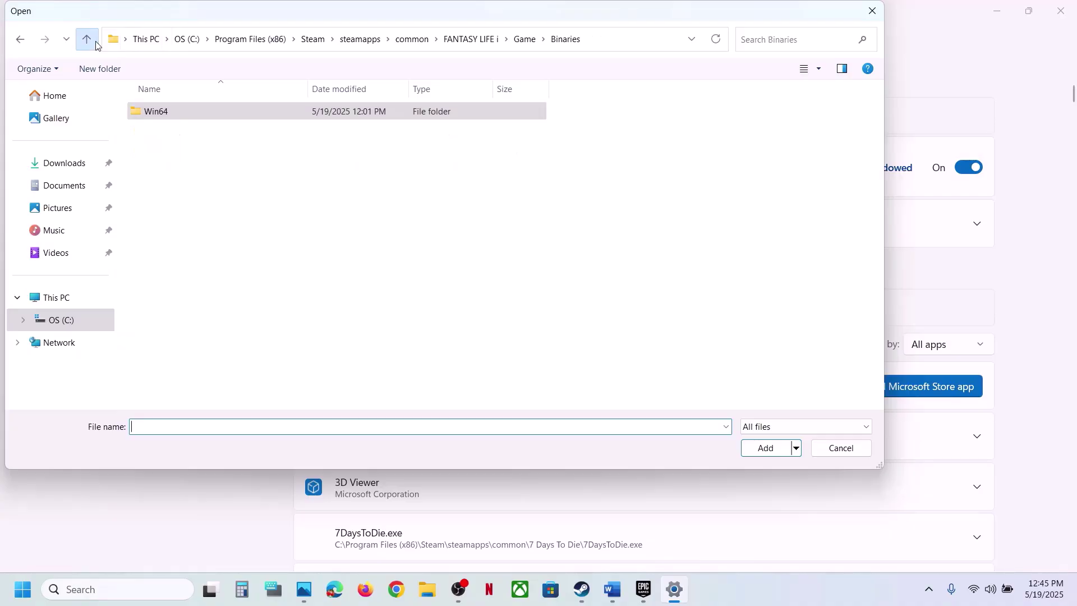
pyautogui.click(87, 39)
pyautogui.click(88, 39)
pyautogui.click(176, 275)
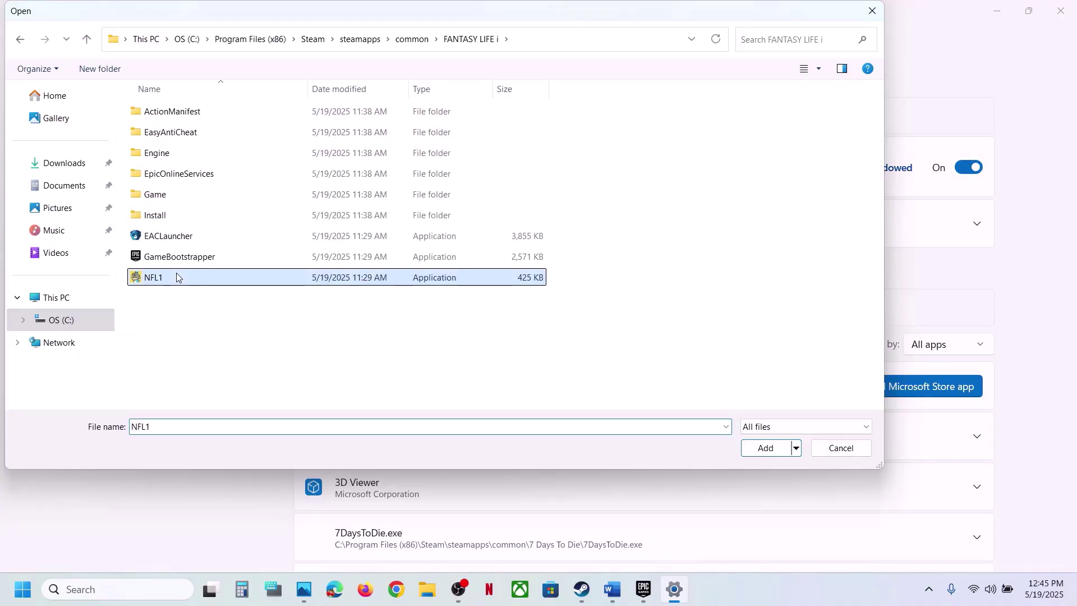
pyautogui.click(776, 448)
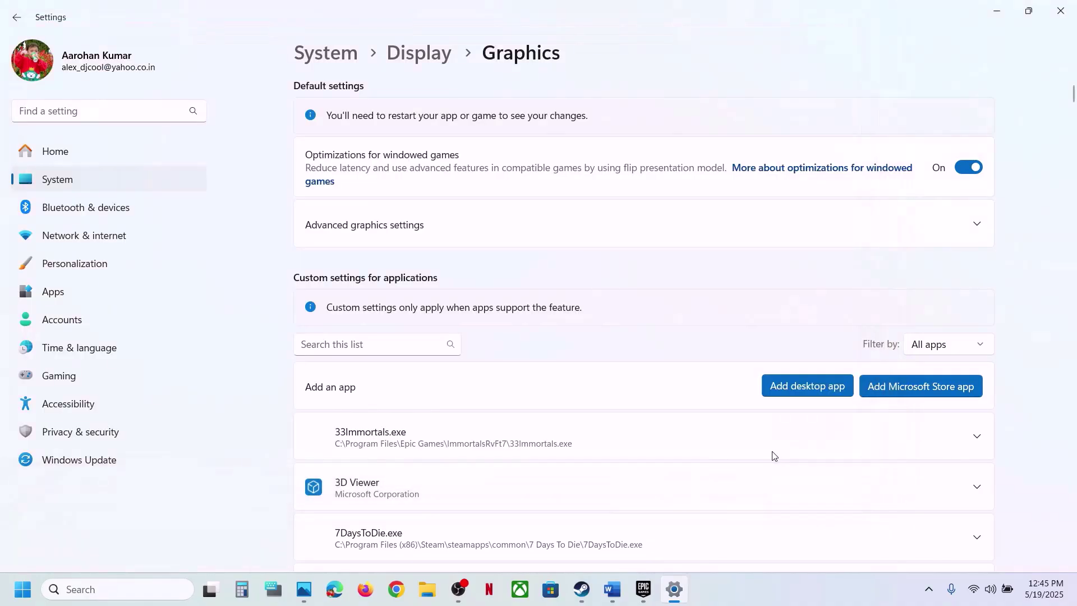
# Set BootstrapPackagedGame to the high-performance NVIDIA GPU and close Settings.
pyautogui.scroll(-5, 517, 472)
pyautogui.scroll(-12, 517, 471)
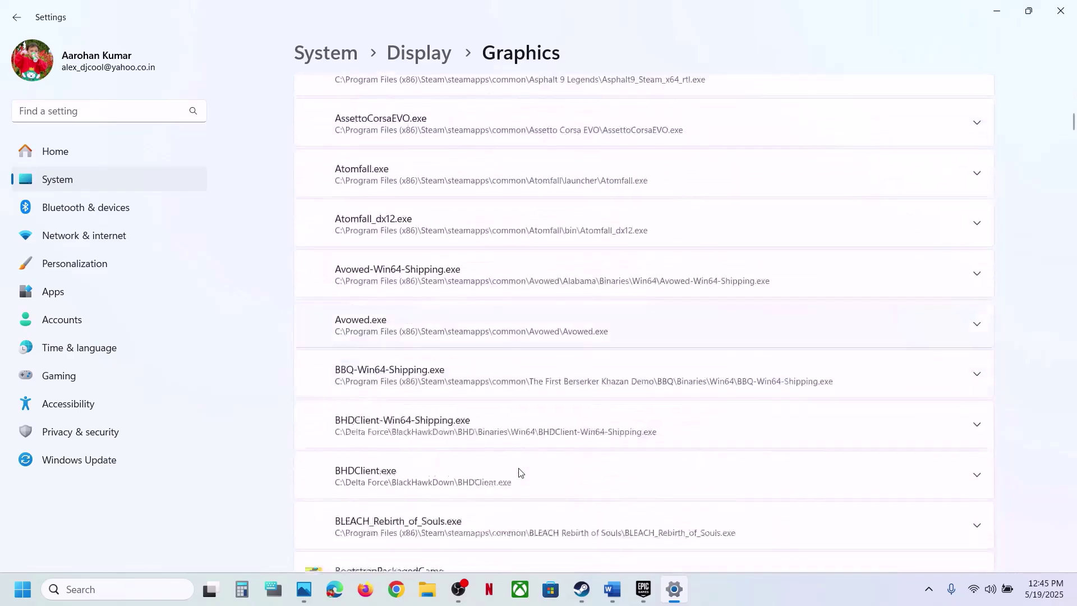
pyautogui.click(499, 343)
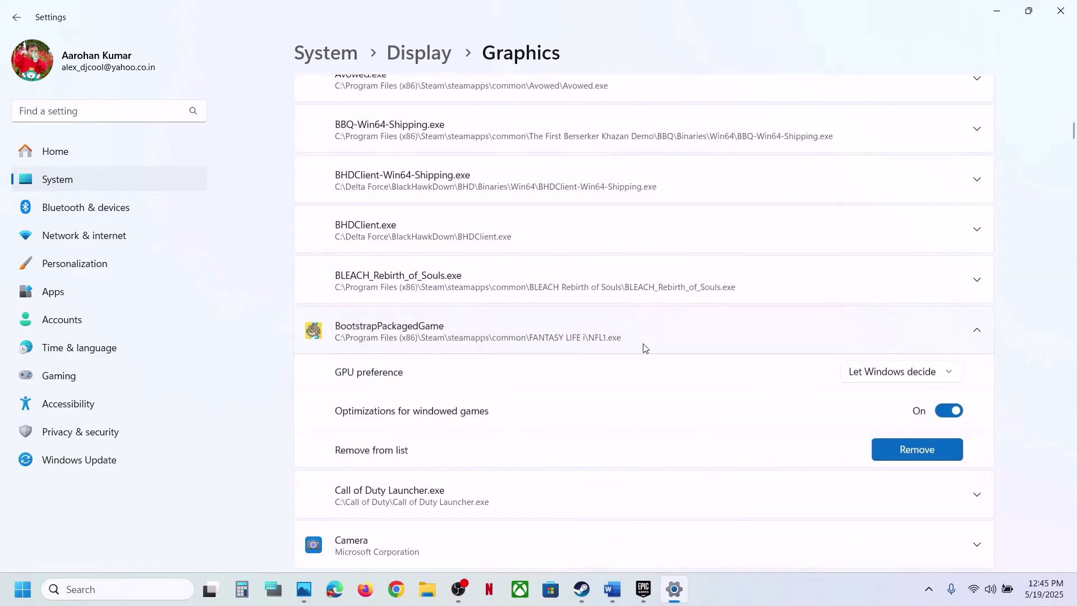
pyautogui.click(873, 382)
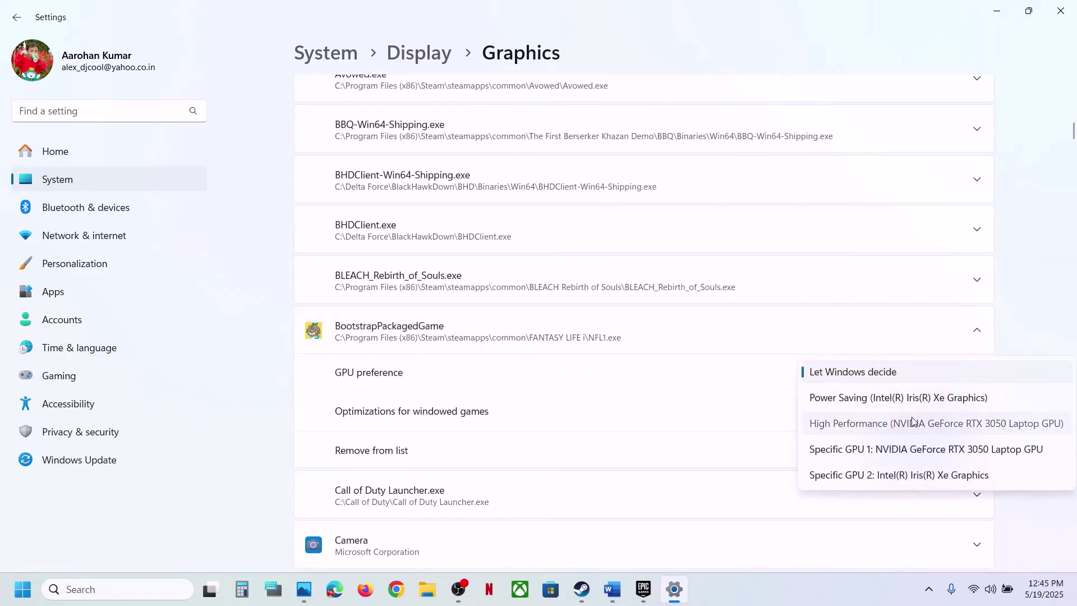
pyautogui.click(914, 421)
pyautogui.click(1062, 11)
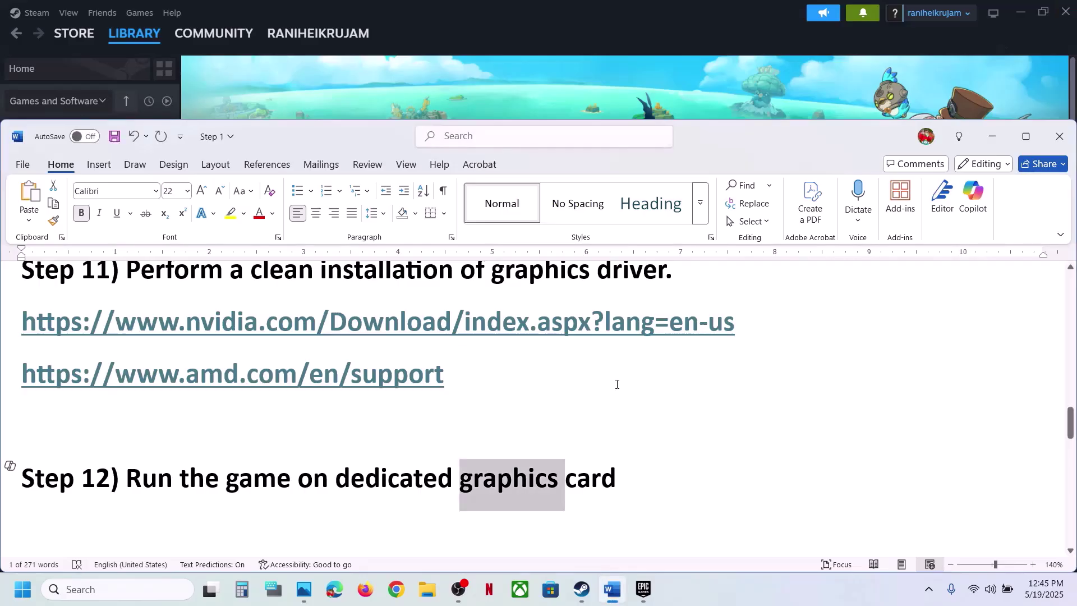
# Select the Visual C++ redistributable download URL in the Word guide.
pyautogui.scroll(-3, 443, 480)
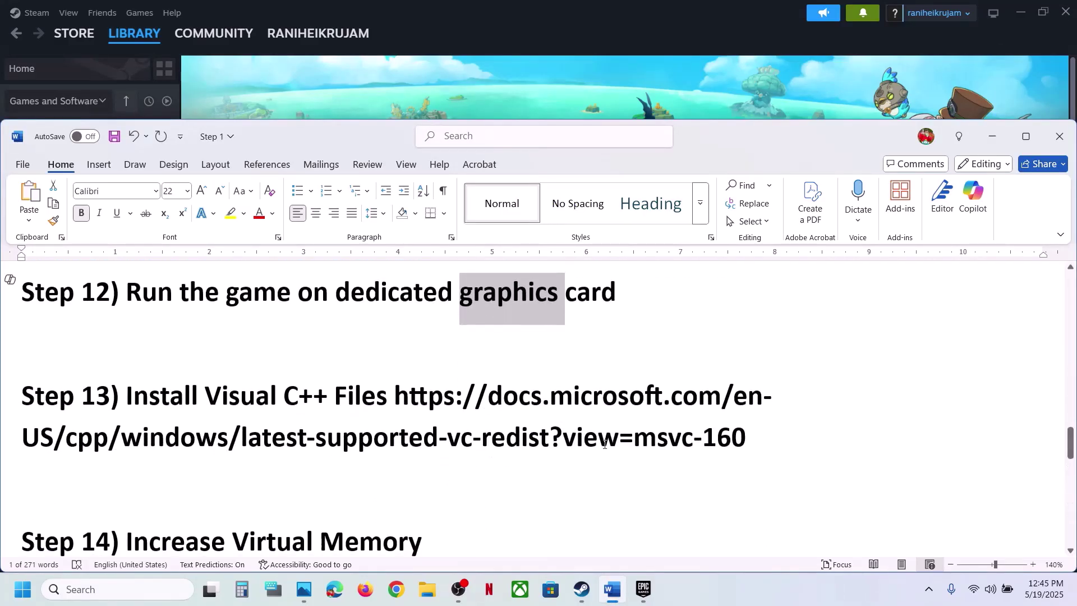
pyautogui.write('v')
pyautogui.click(746, 435)
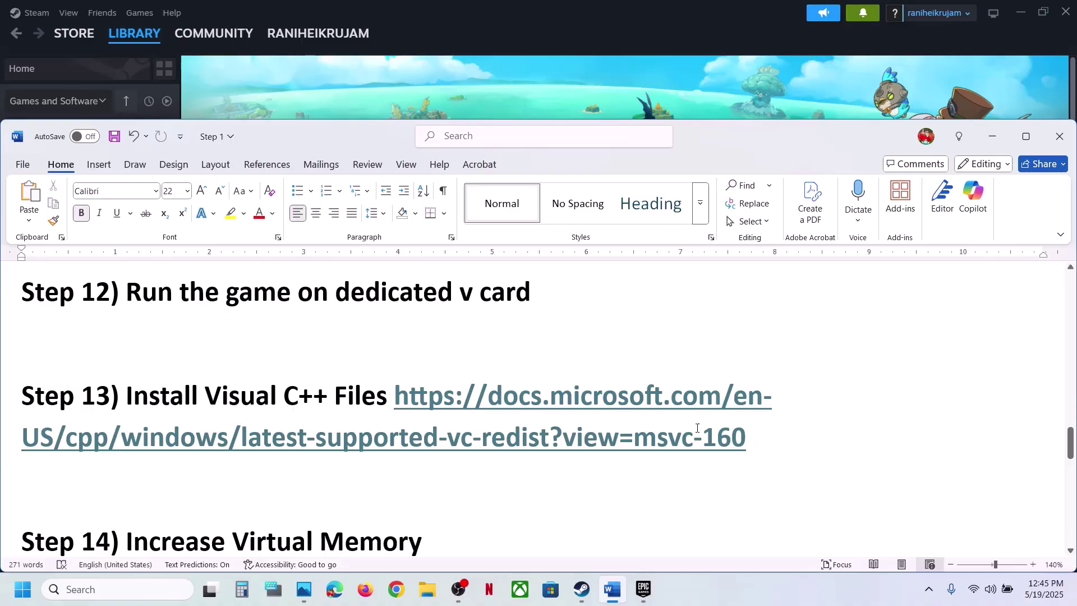
pyautogui.moveTo(409, 399); pyautogui.dragTo(772, 445)
pyautogui.hotkey('ctrl', 'c')
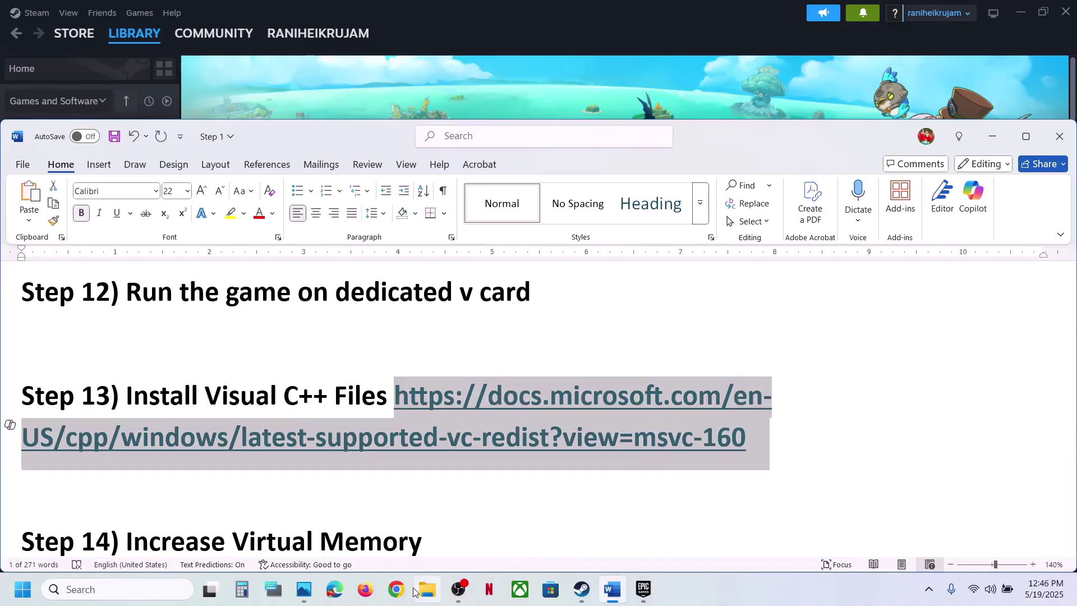
# Load the copied URL in Chrome and scroll to the X86 entry in the download table.
pyautogui.click(399, 591)
pyautogui.hotkey('ctrl', 'v')
pyautogui.press('Return')
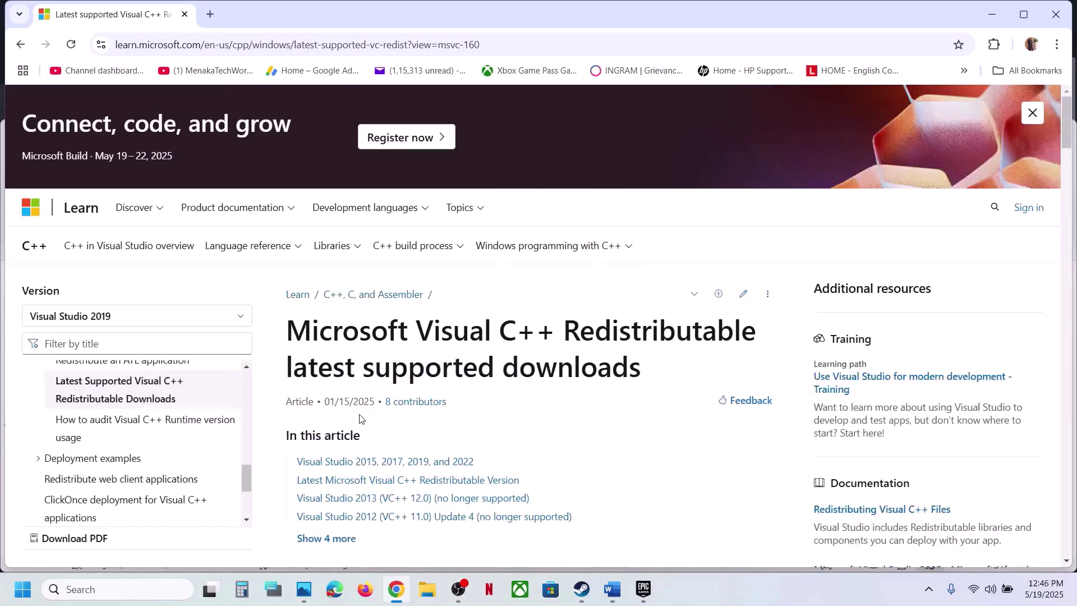
pyautogui.scroll(-6, 361, 418)
pyautogui.scroll(-5, 360, 418)
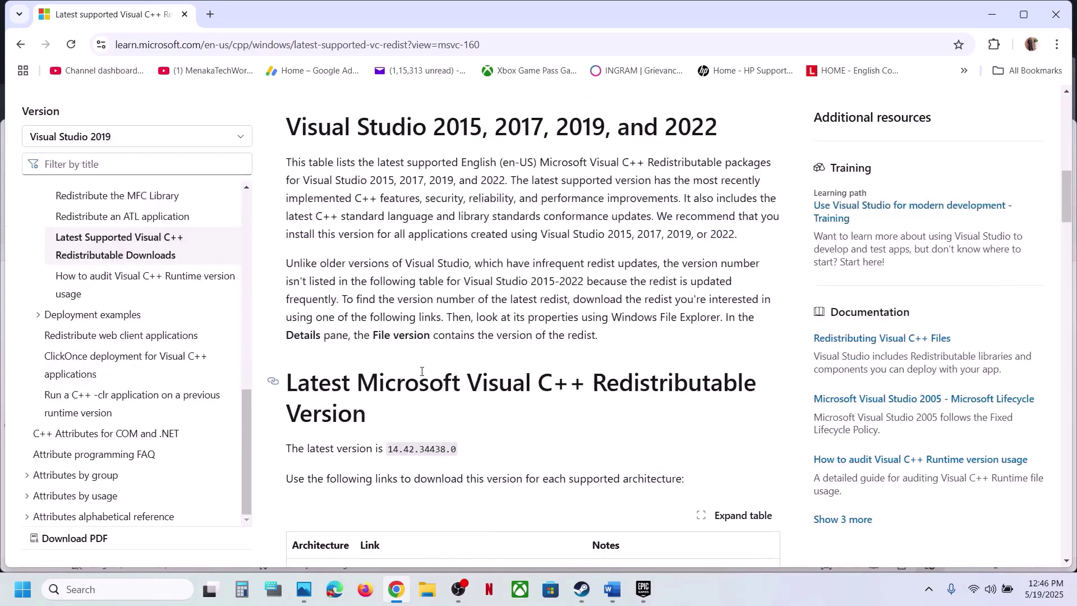
pyautogui.scroll(-5, 422, 371)
pyautogui.doubleClick(301, 312)
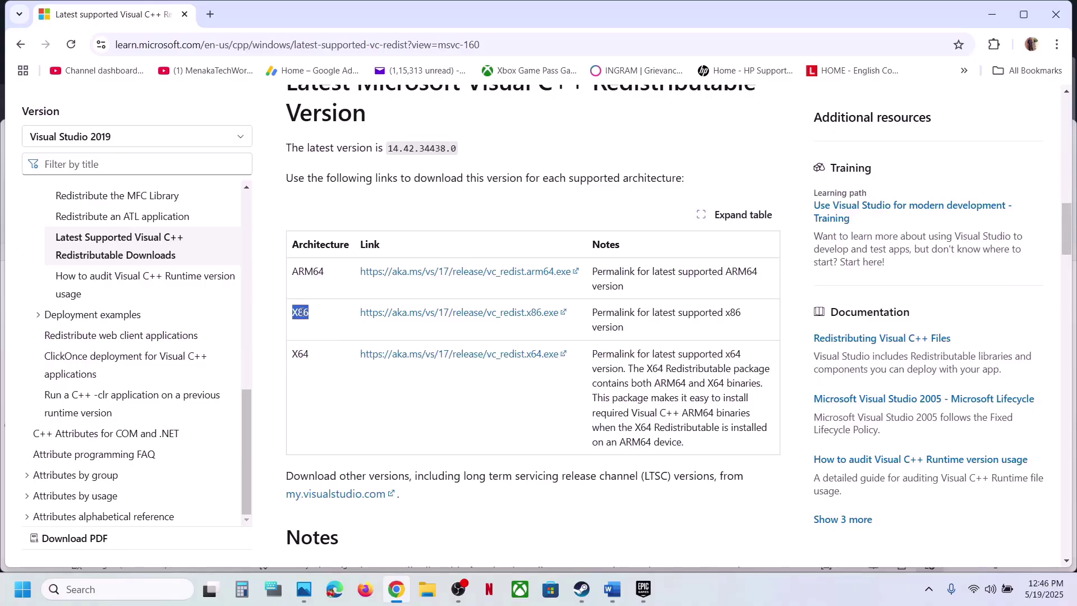
pyautogui.doubleClick(305, 352)
pyautogui.doubleClick(301, 313)
# Download the x86 and x64 vc_redist installers and run Repair in both setup windows.
pyautogui.moveTo(301, 312); pyautogui.dragTo(408, 312)
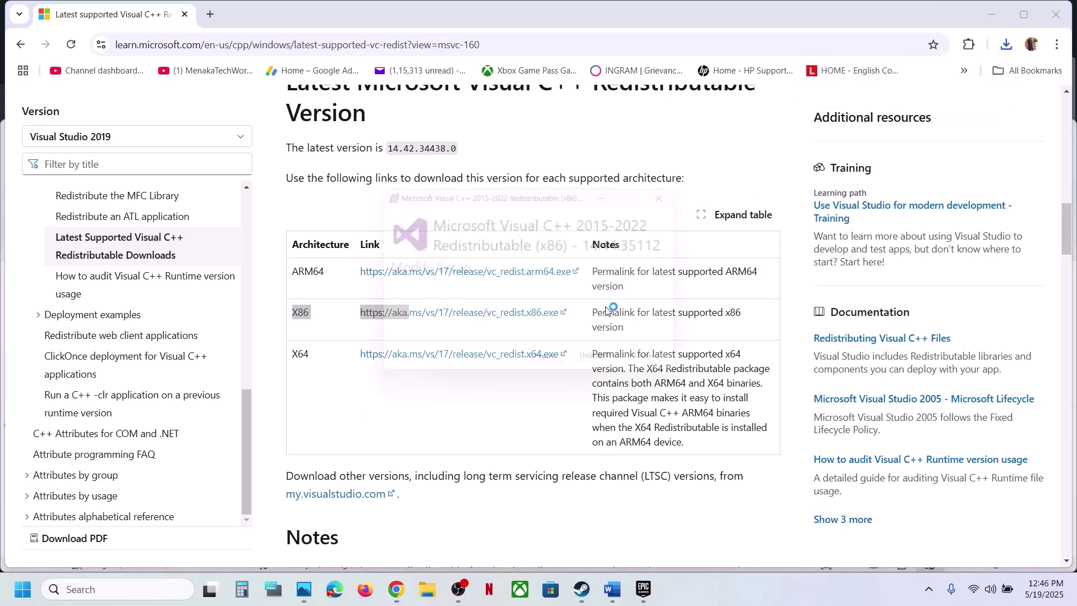
pyautogui.click(547, 370)
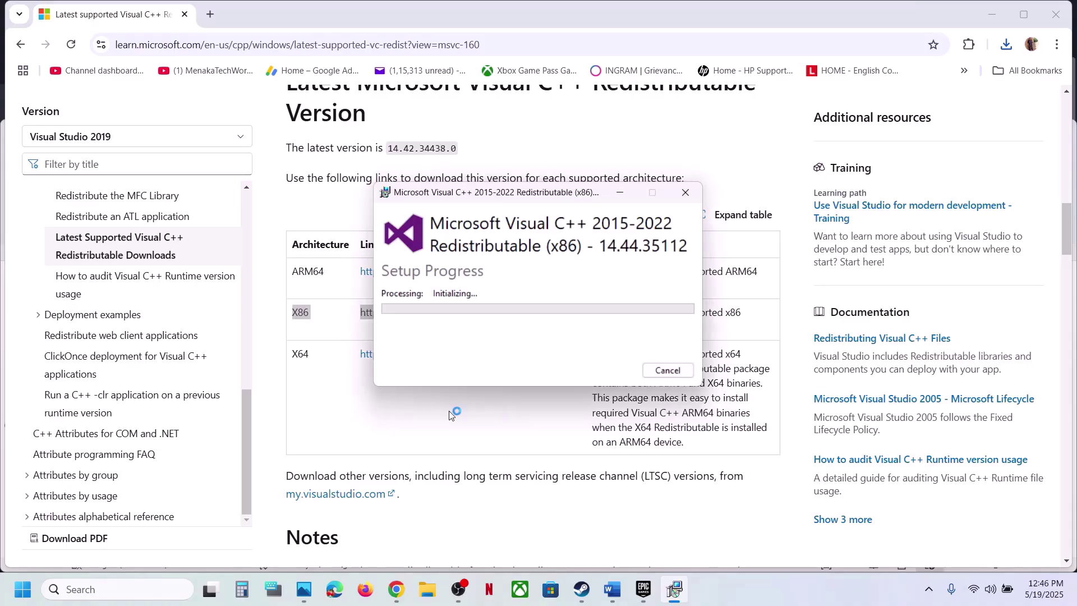
pyautogui.doubleClick(300, 354)
pyautogui.click(402, 361)
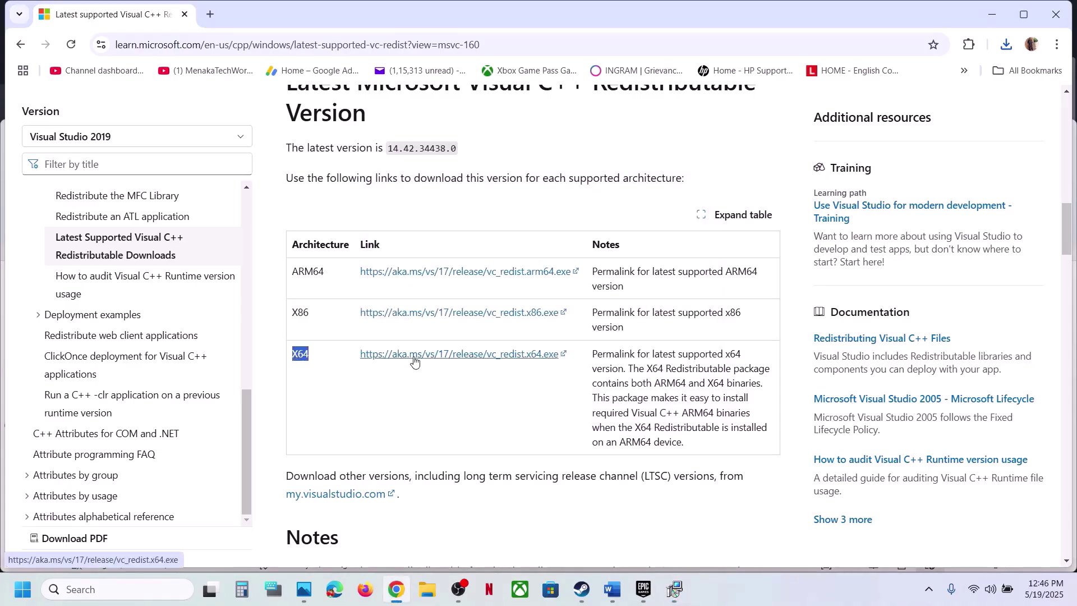
pyautogui.click(1007, 44)
pyautogui.click(864, 107)
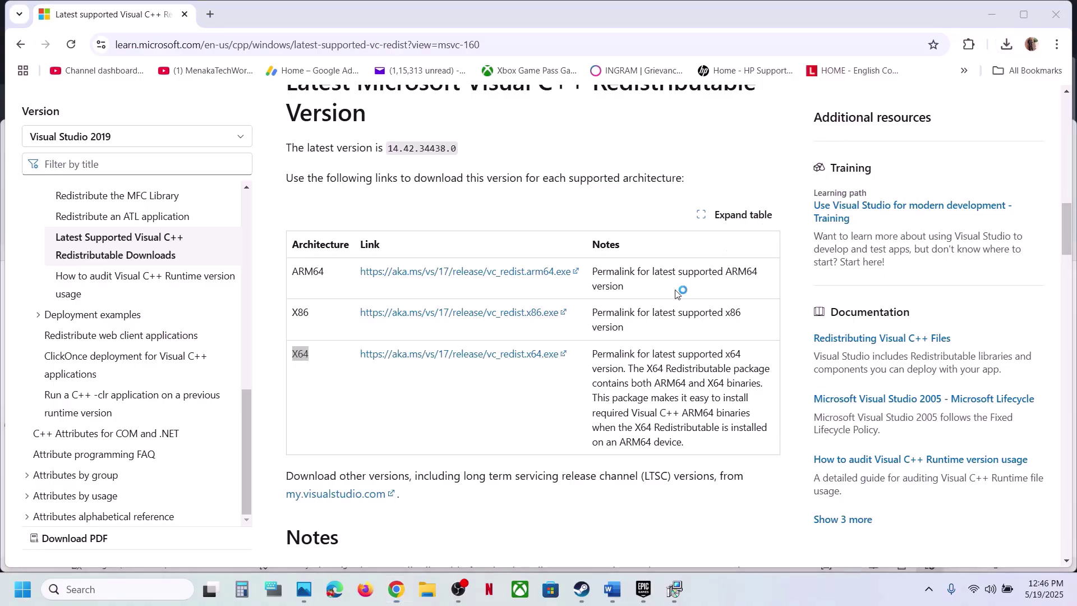
pyautogui.click(558, 371)
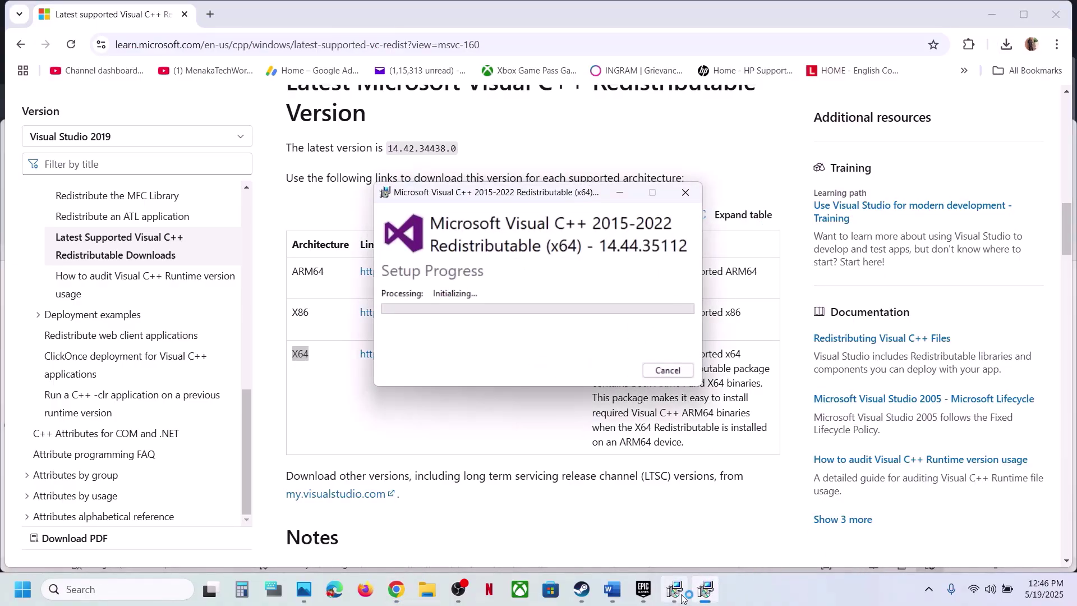
pyautogui.moveTo(554, 199); pyautogui.dragTo(321, 249)
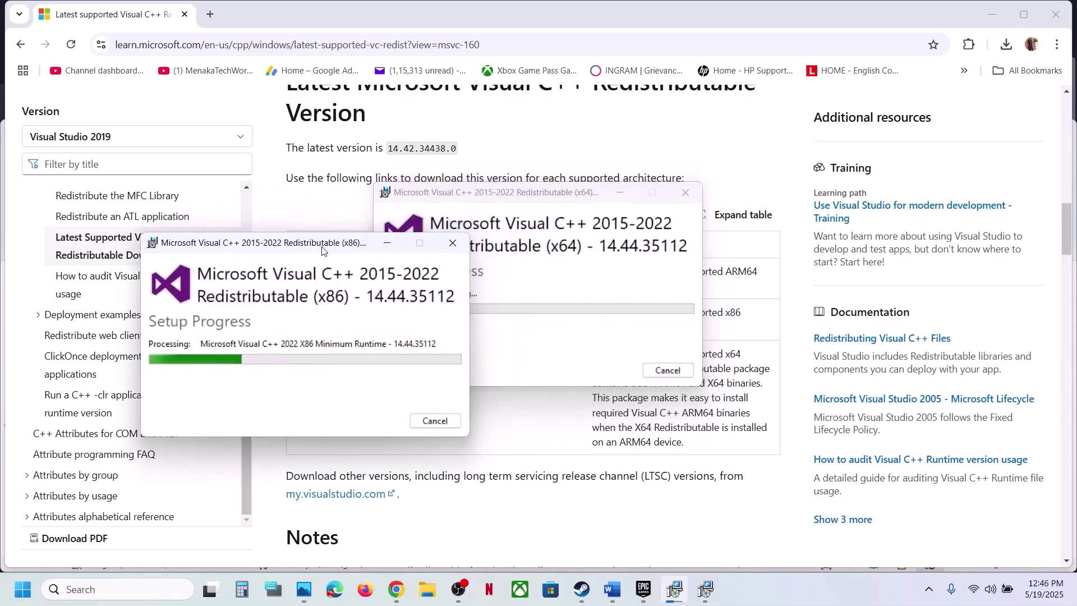
pyautogui.moveTo(490, 200); pyautogui.dragTo(620, 232)
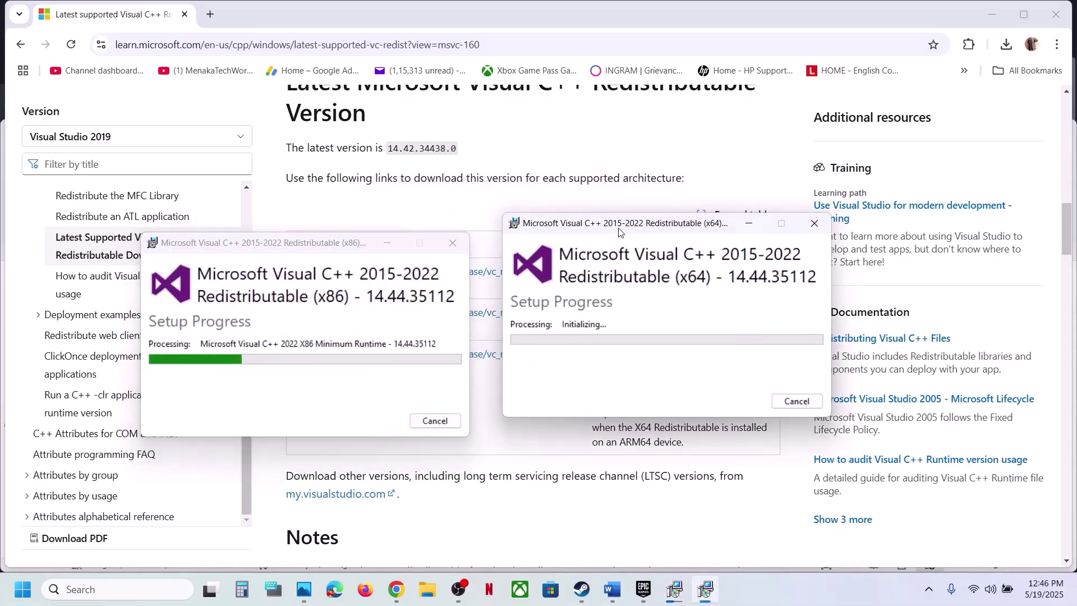
pyautogui.click(497, 377)
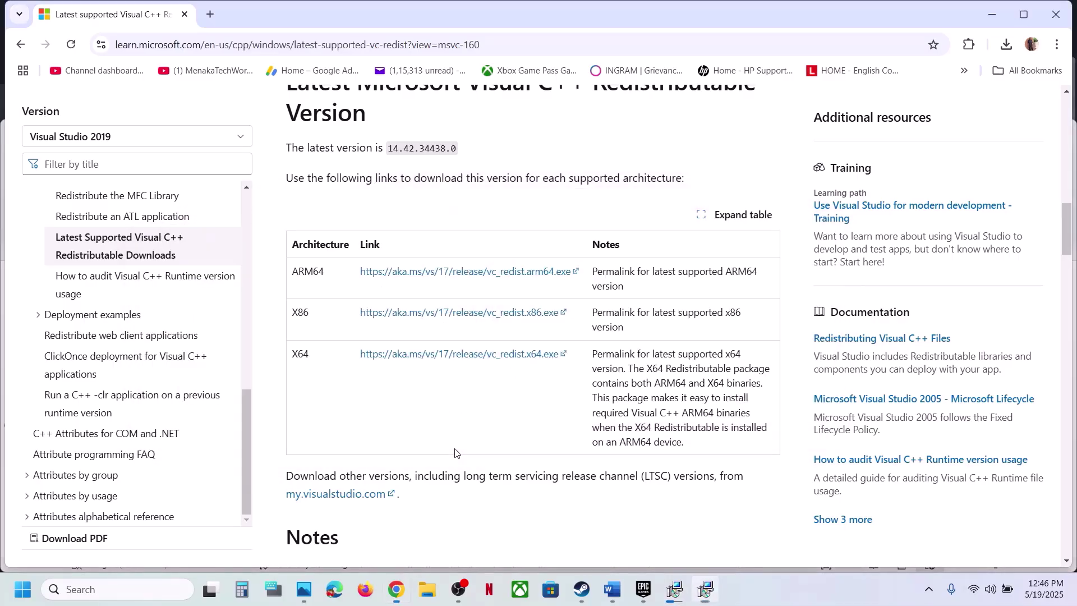
# Show and dismiss the Start power options, then bring Steam and the Word notes forward.
pyautogui.click(20, 598)
pyautogui.click(408, 540)
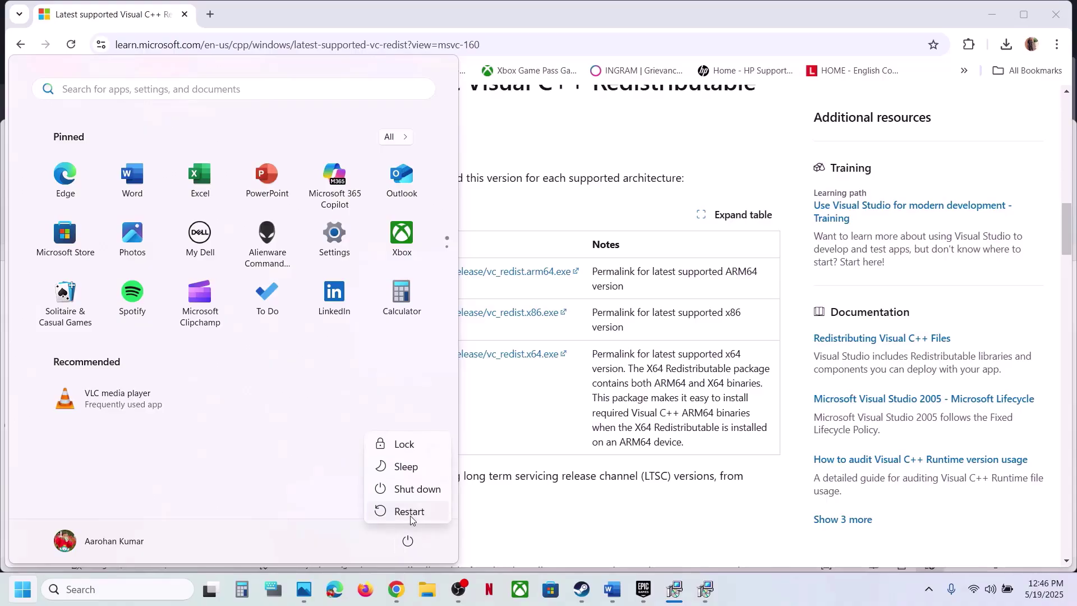
pyautogui.click(474, 521)
pyautogui.click(488, 521)
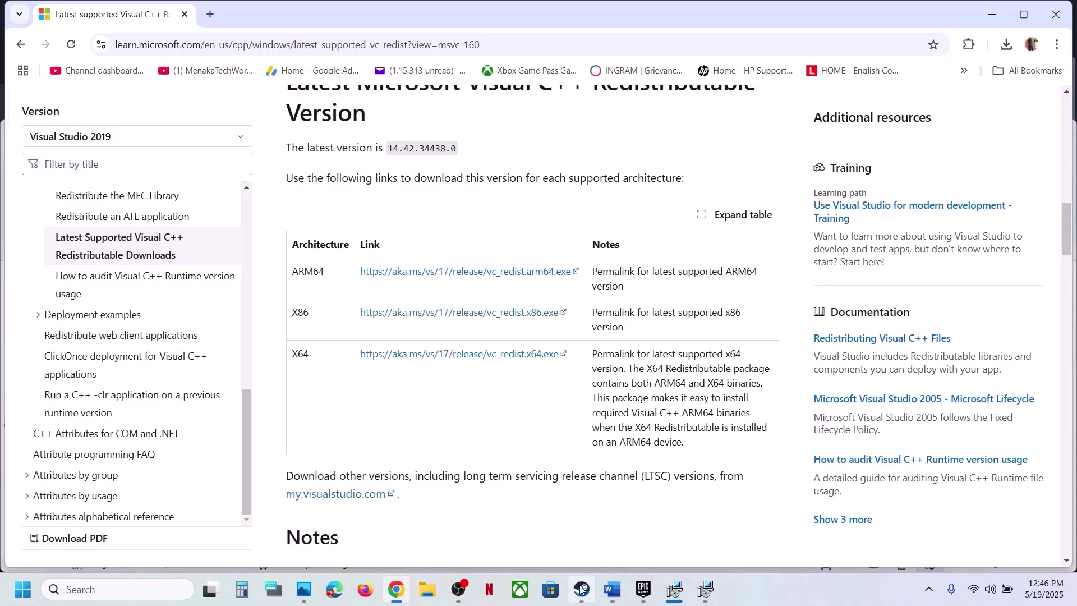
pyautogui.click(582, 589)
pyautogui.click(625, 589)
# Copy the 'View Advanced system settings' heading and search it to open System Properties.
pyautogui.scroll(-5, 596, 418)
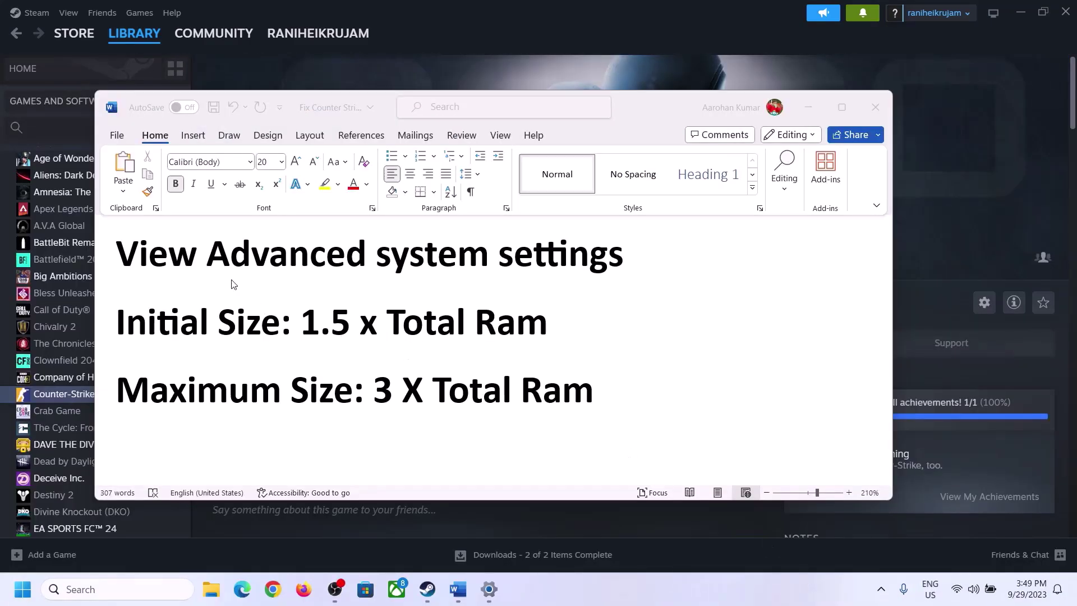
pyautogui.click(152, 260)
pyautogui.moveTo(128, 258); pyautogui.dragTo(590, 272)
pyautogui.hotkey('ctrl', 'c')
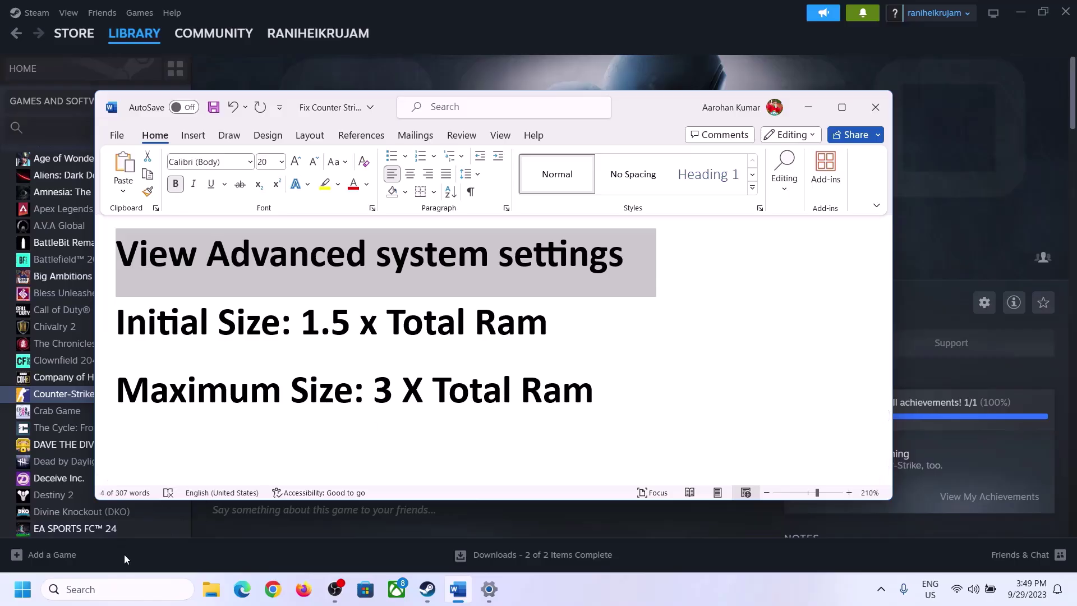
pyautogui.click(127, 589)
pyautogui.hotkey('ctrl', 'v')
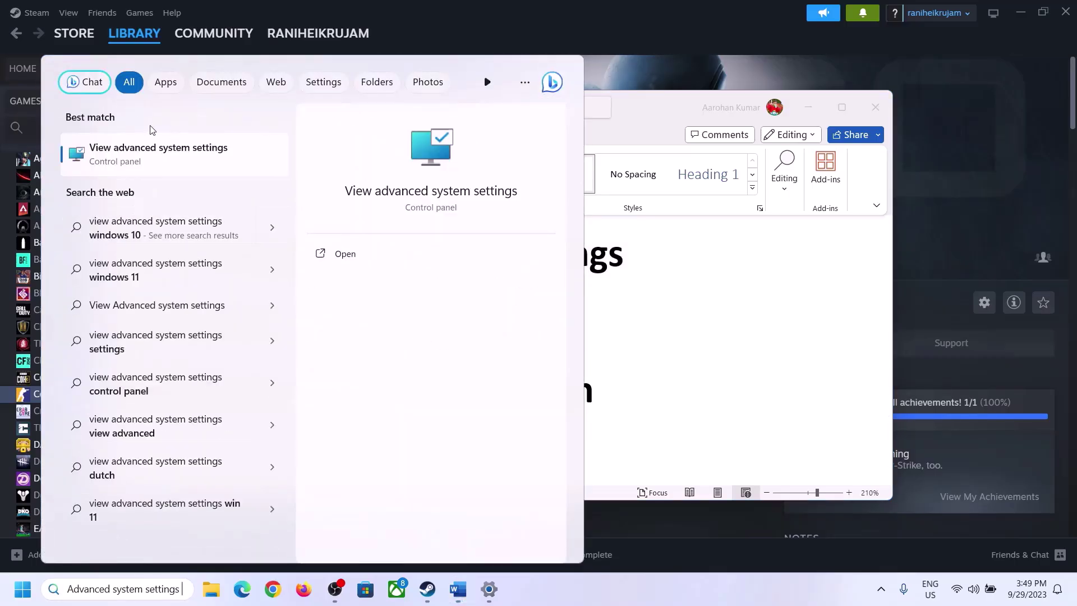
pyautogui.click(151, 162)
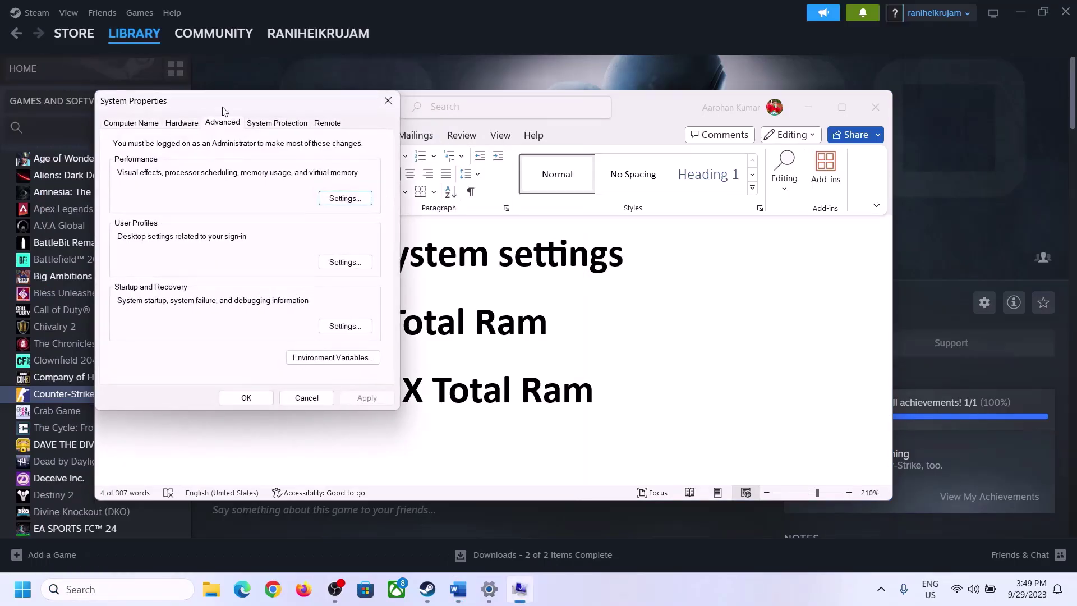
# In Virtual Memory, turn off automatic paging management and choose Custom size for drive C:.
pyautogui.moveTo(223, 111); pyautogui.dragTo(481, 194)
pyautogui.click(595, 284)
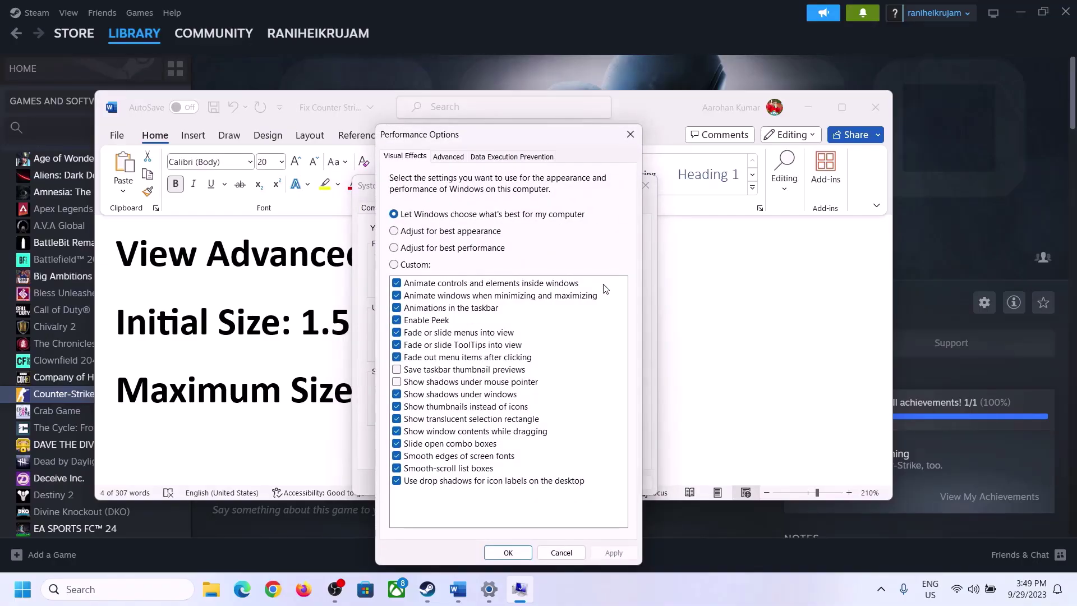
pyautogui.click(453, 160)
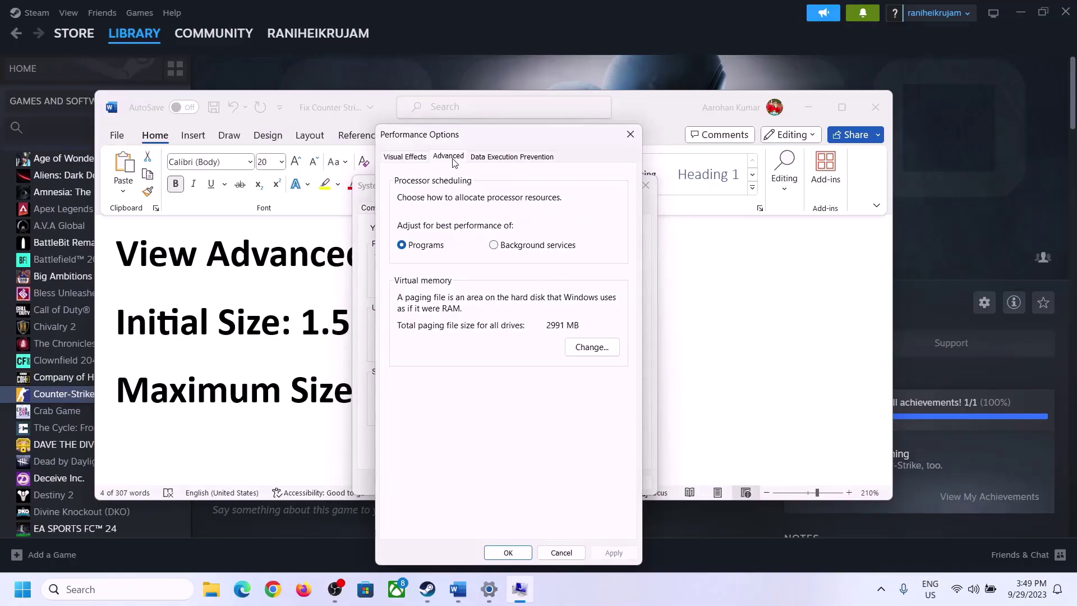
pyautogui.click(596, 348)
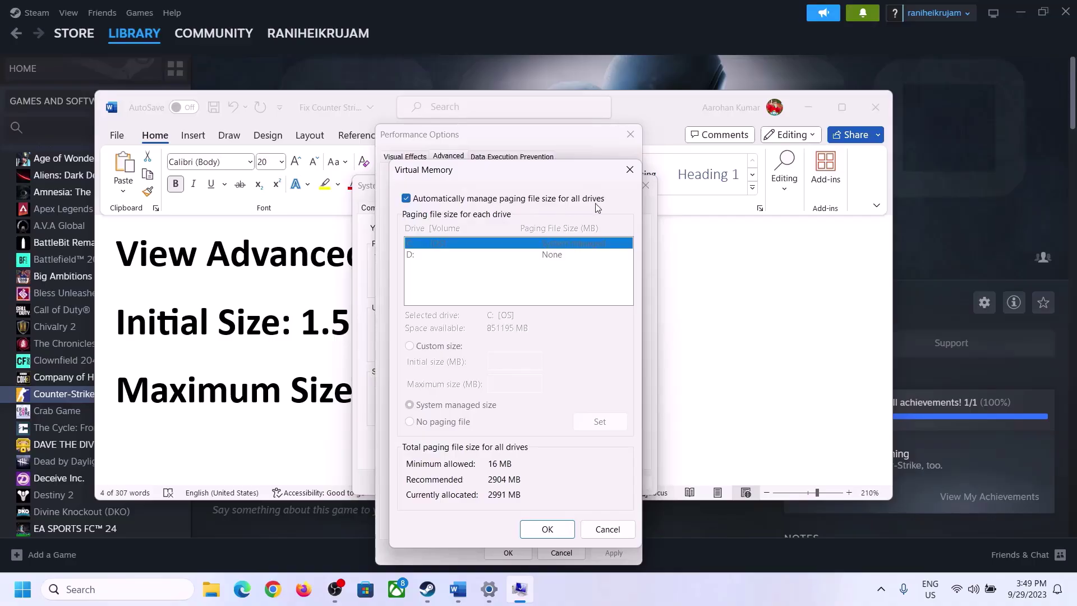
pyautogui.click(407, 199)
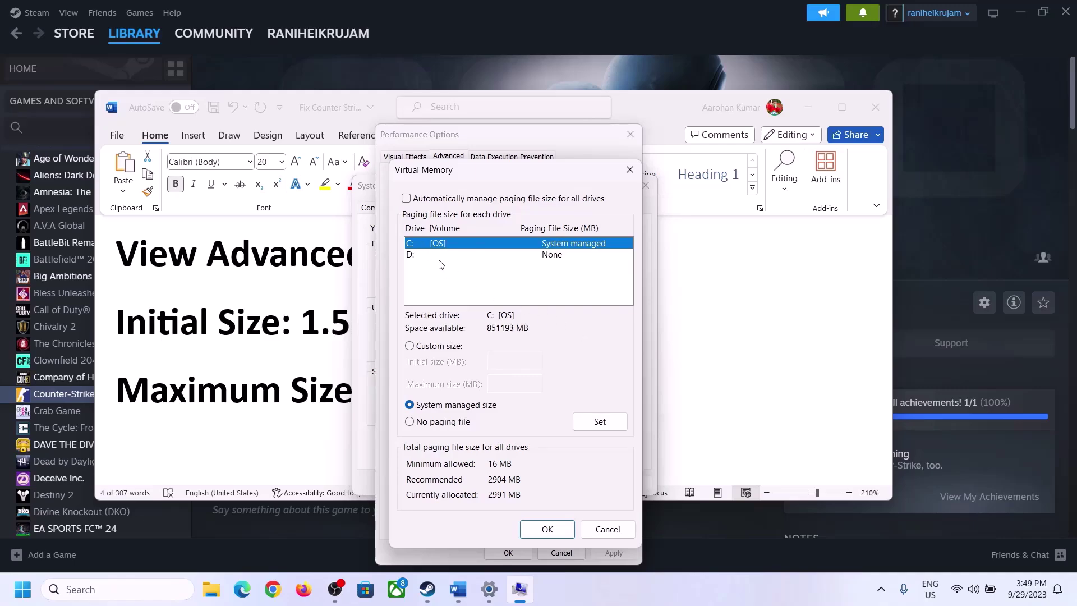
pyautogui.click(410, 347)
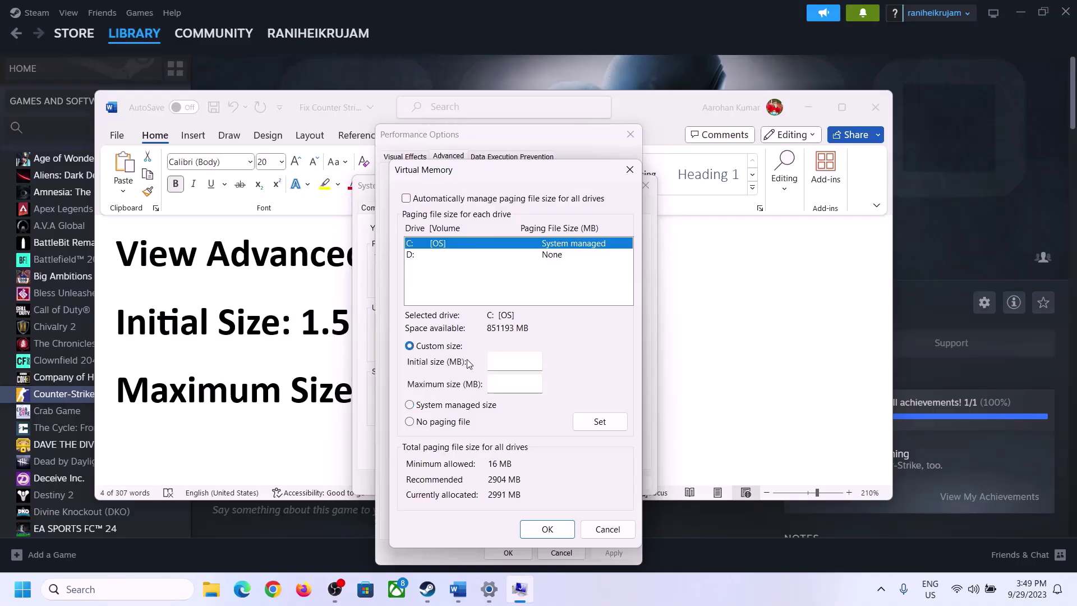
pyautogui.click(515, 361)
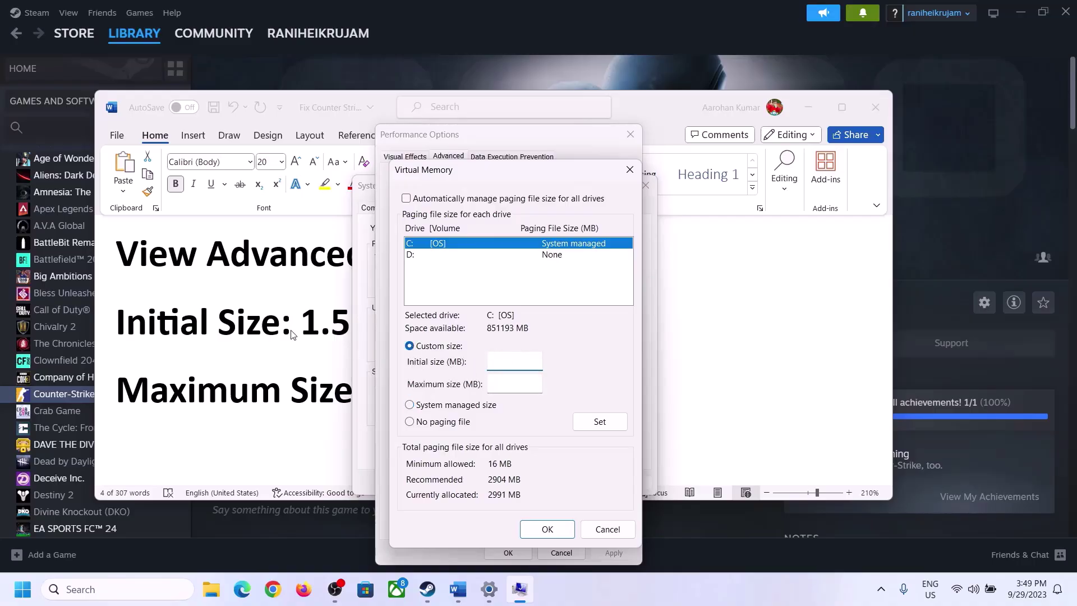